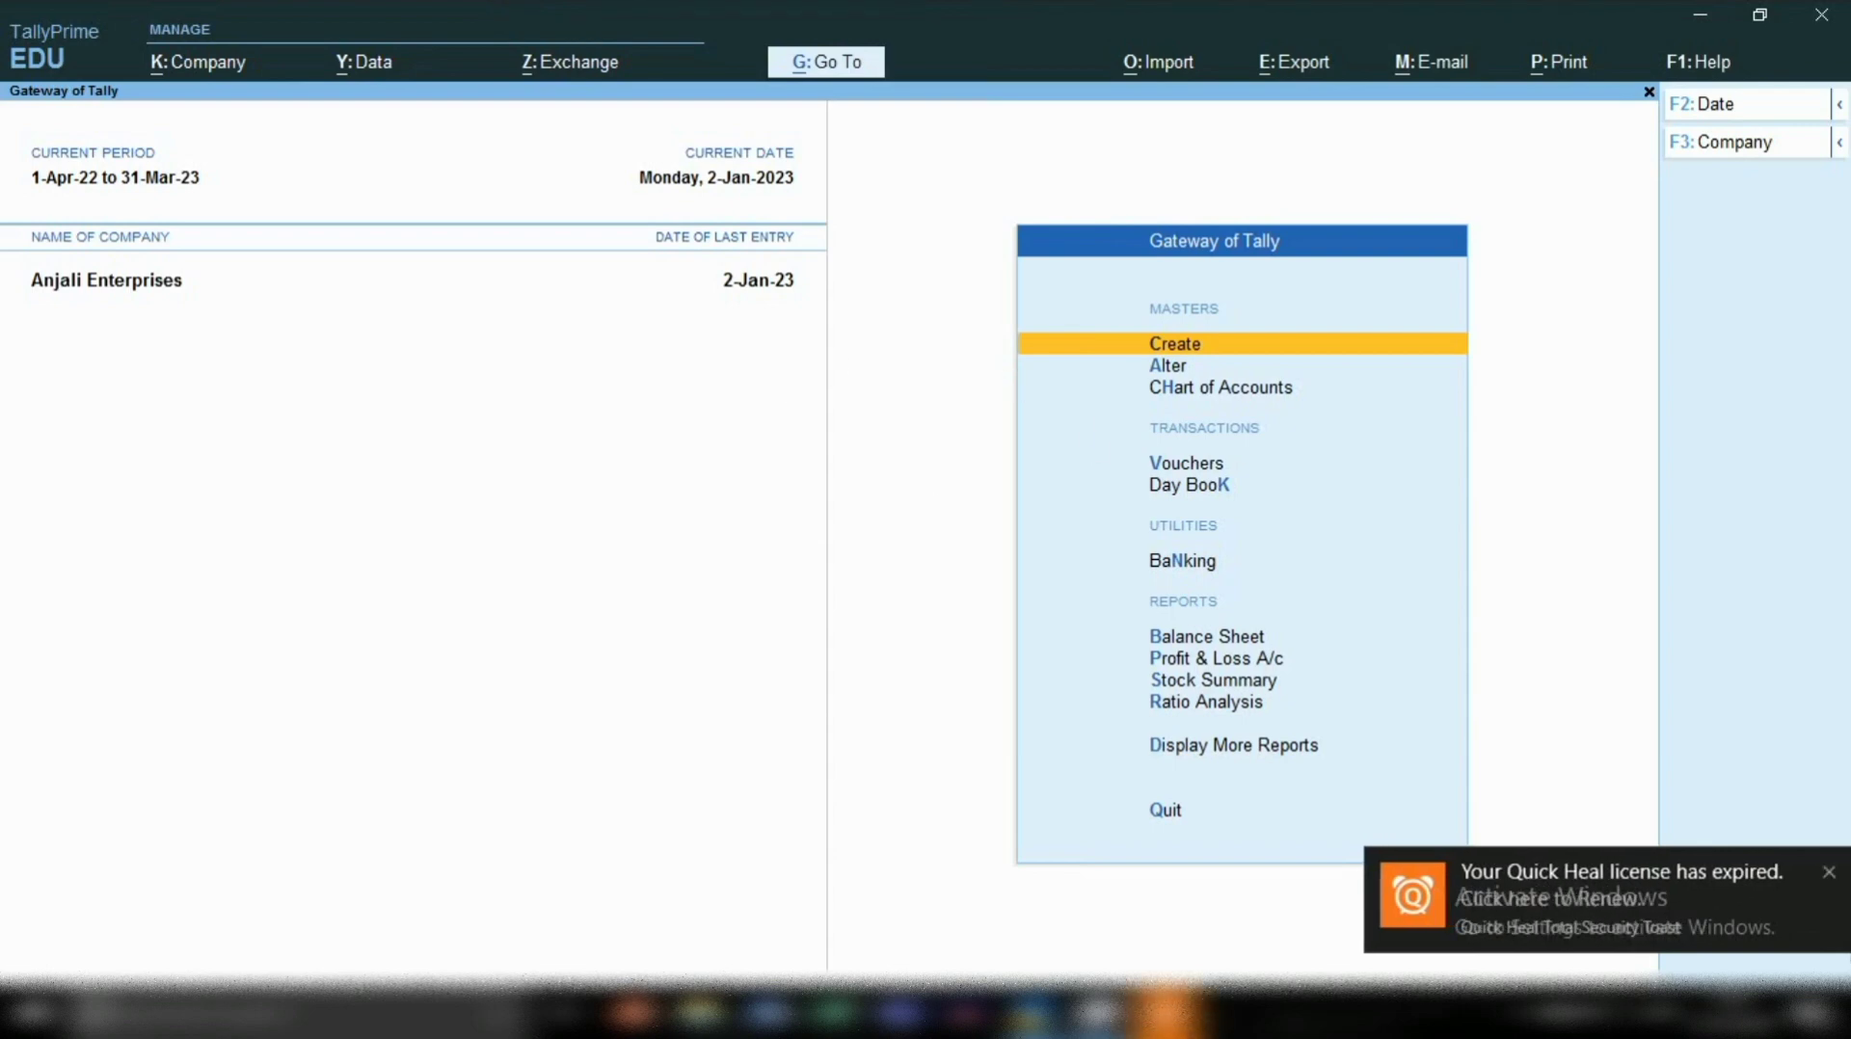
Step: Start creating a new accounting ledger named "Commission Exp", leaving its alias blank
{"action": "left_click", "coordinate": [1829, 872]}
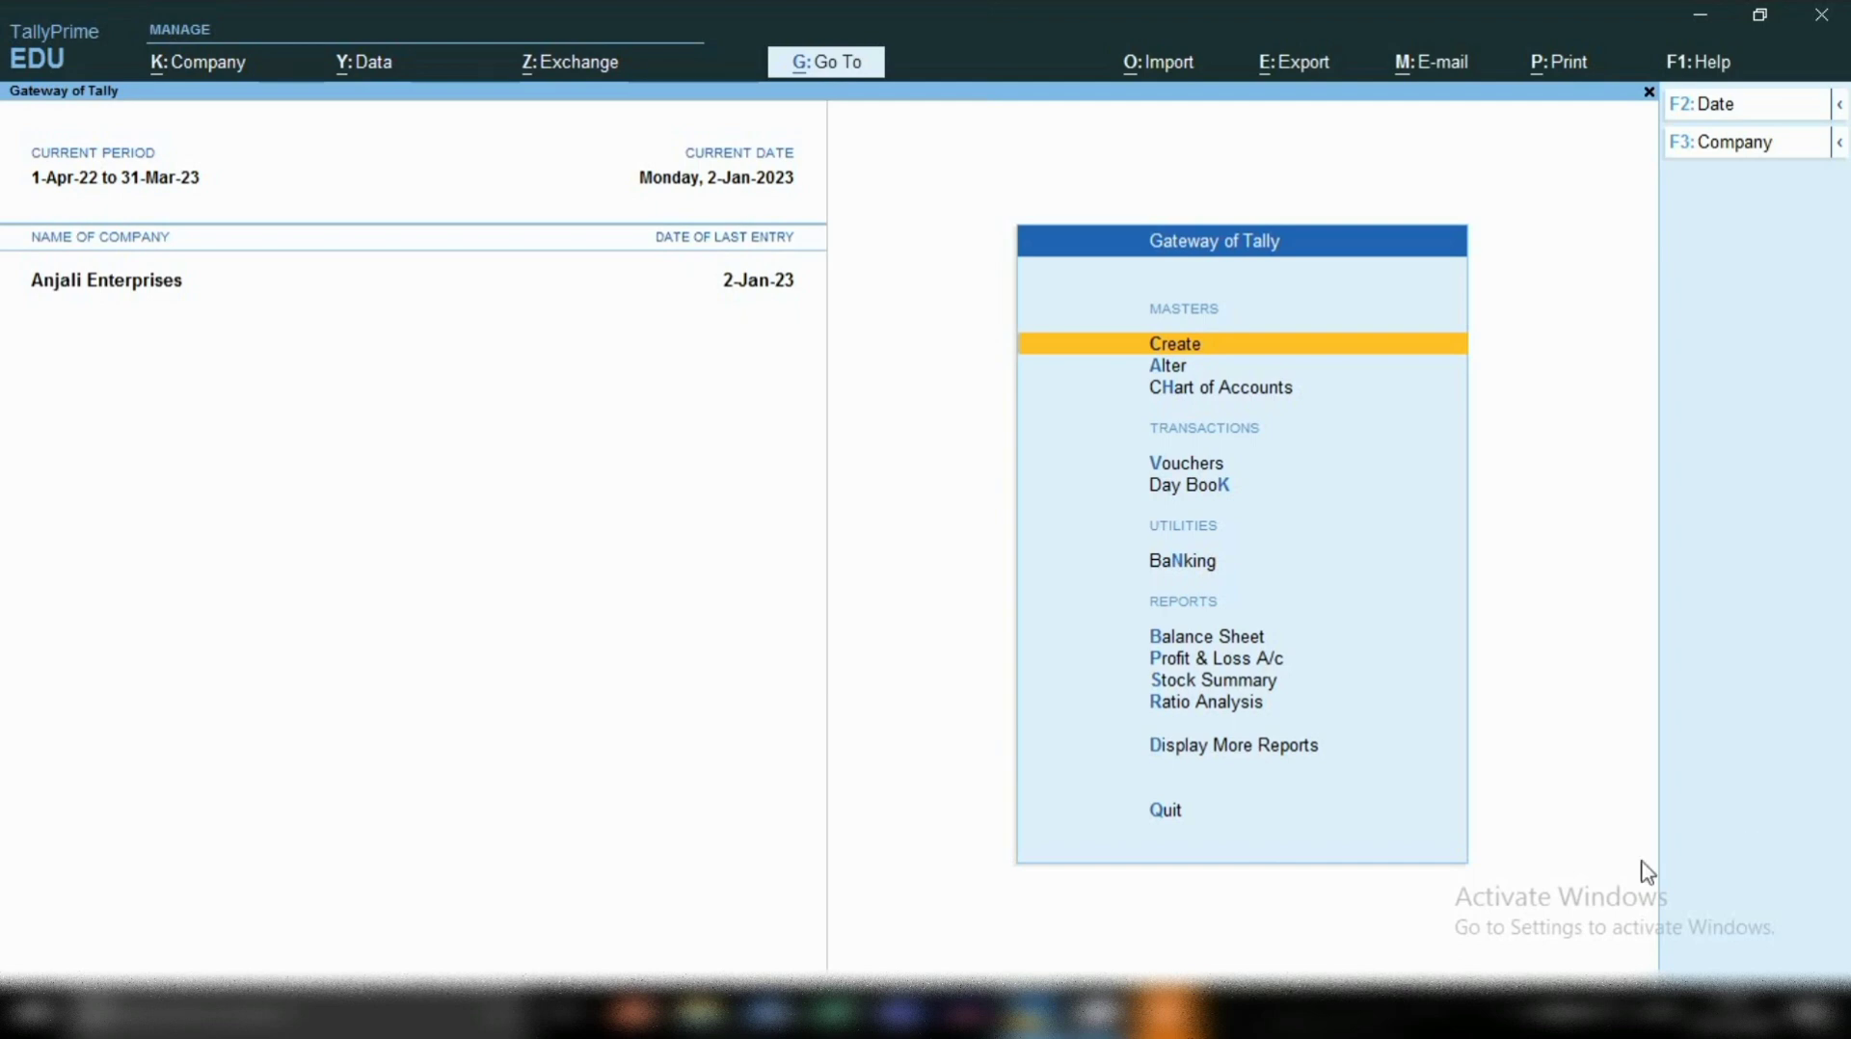
{"action": "key", "text": "Return"}
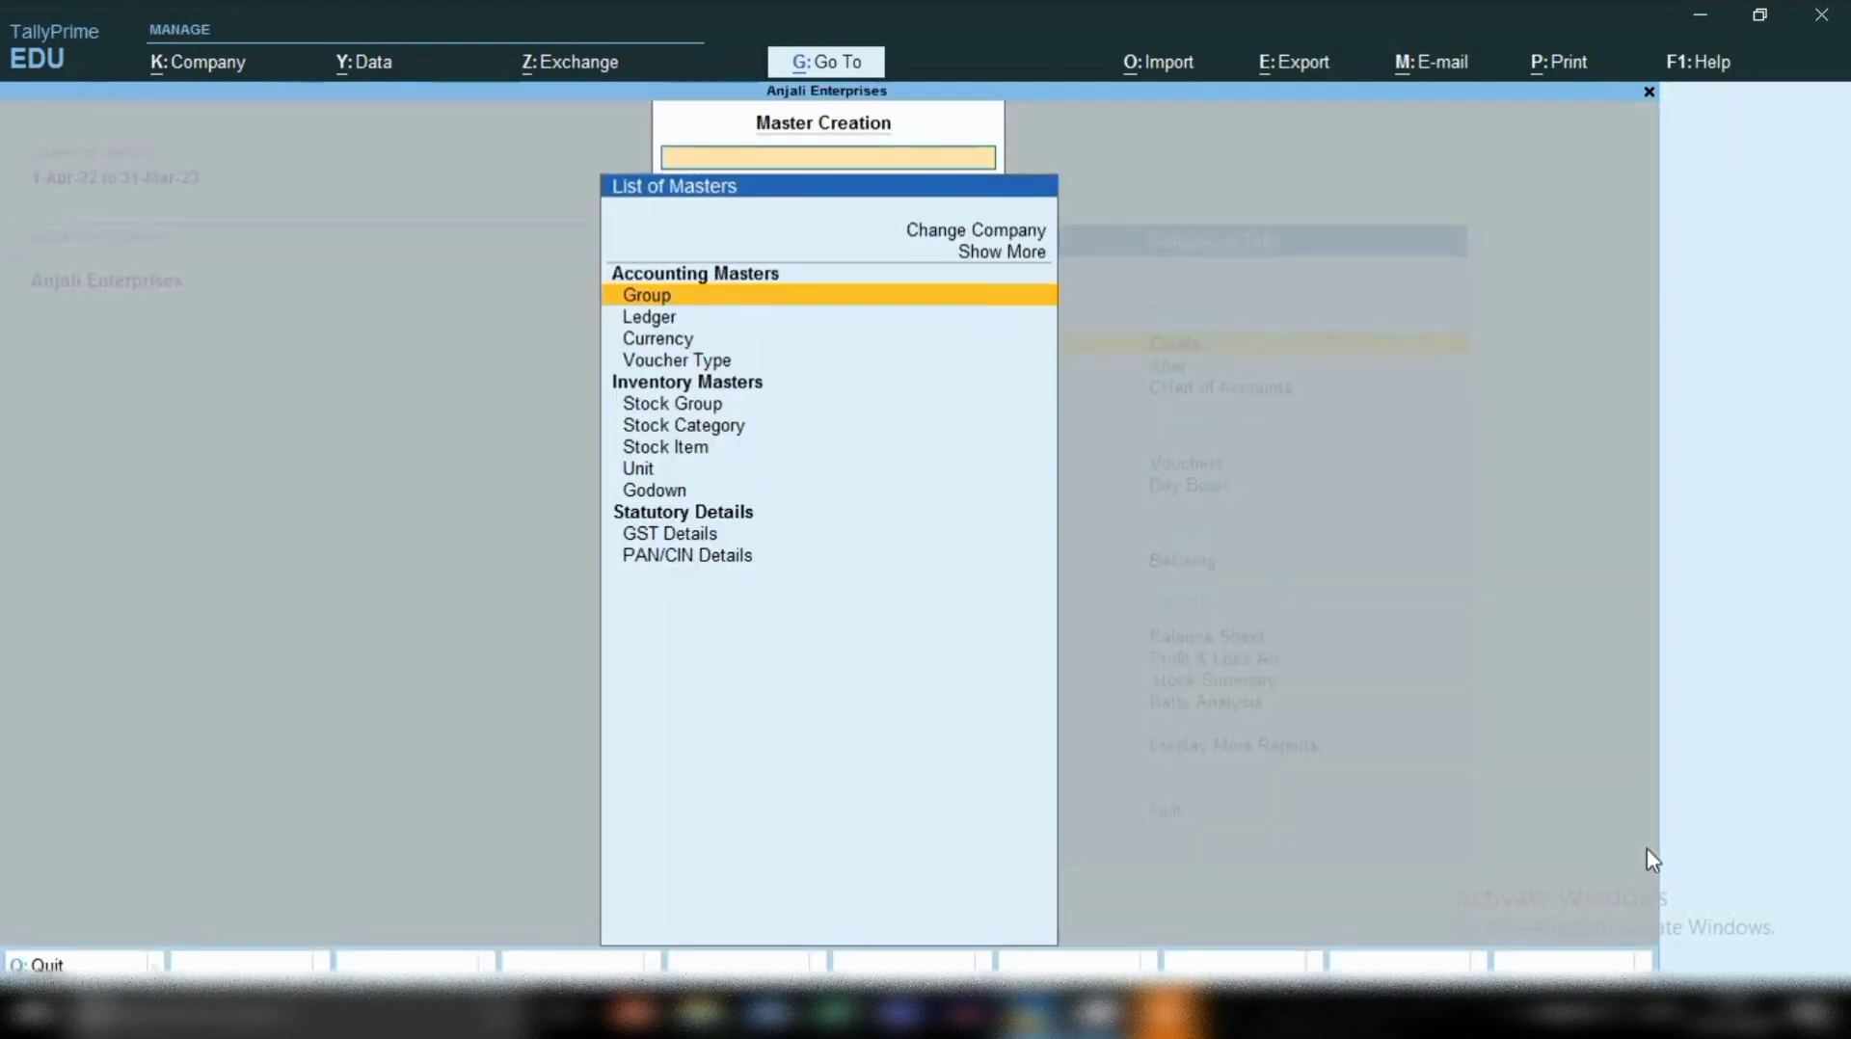
{"action": "key", "text": "Down"}
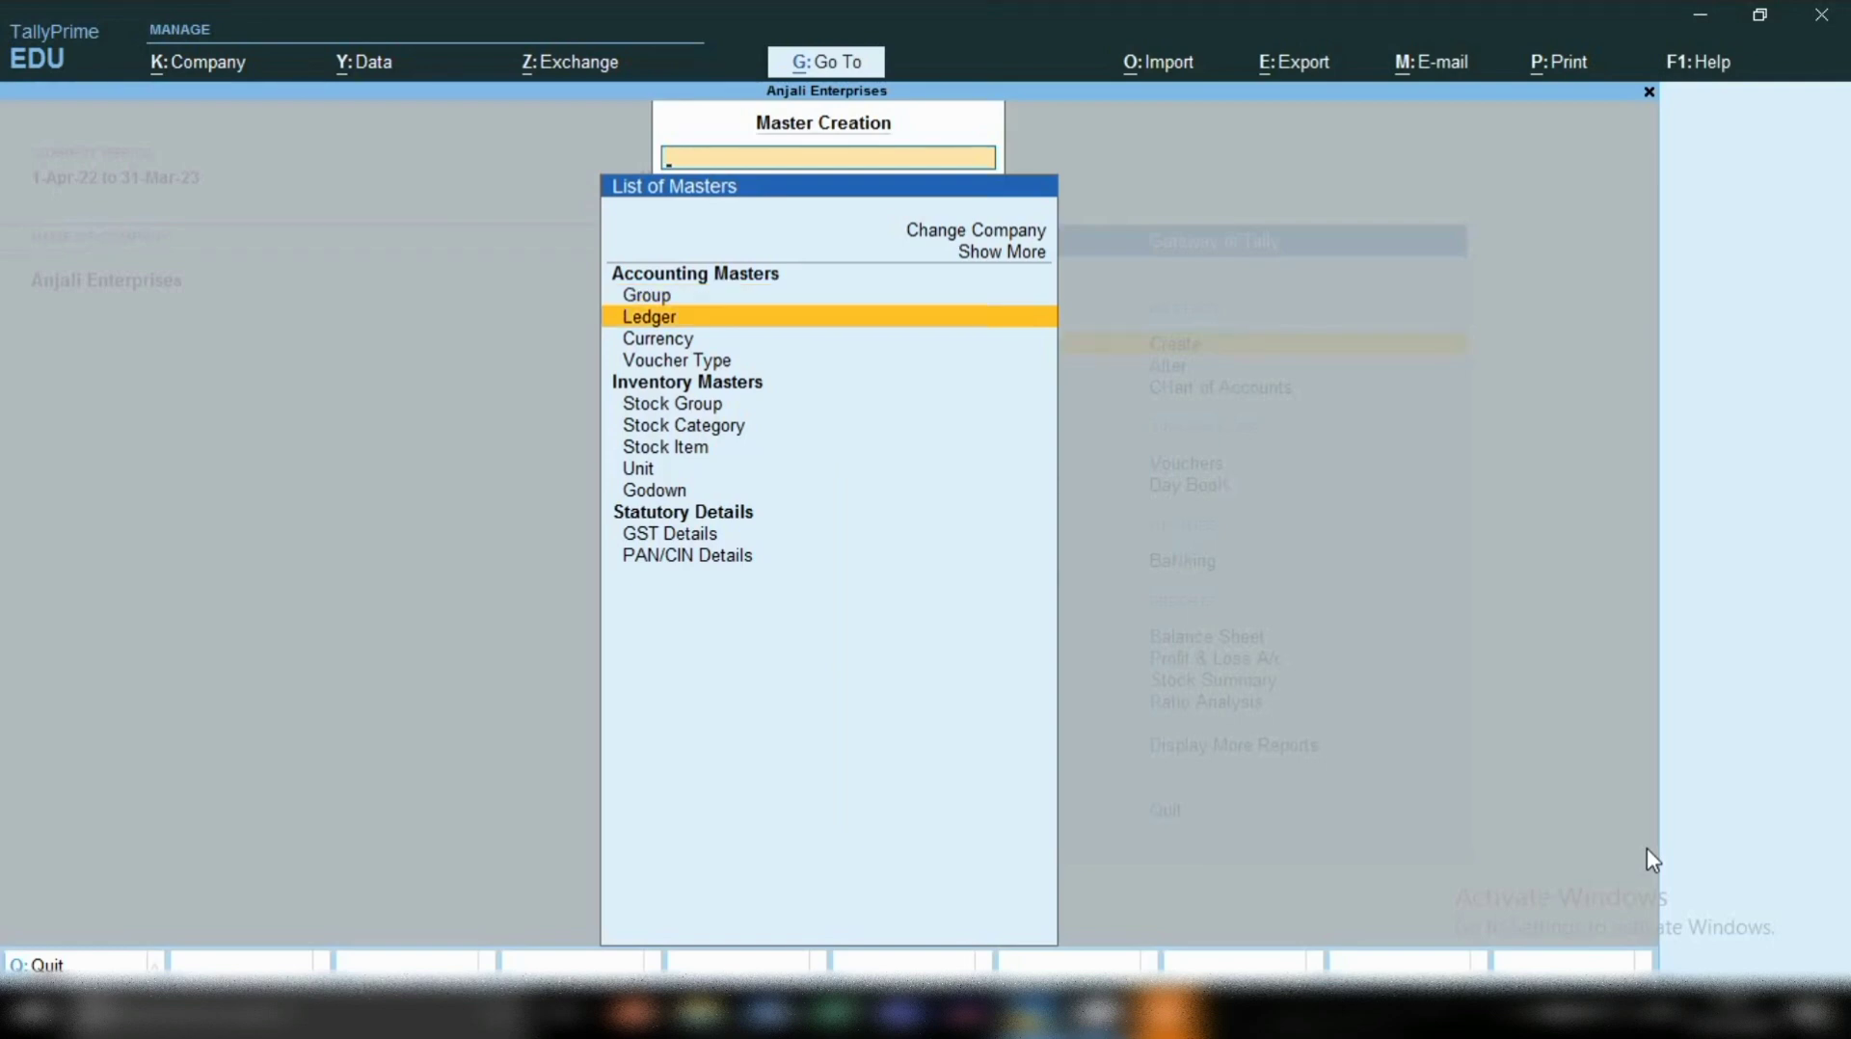
{"action": "key", "text": "Return"}
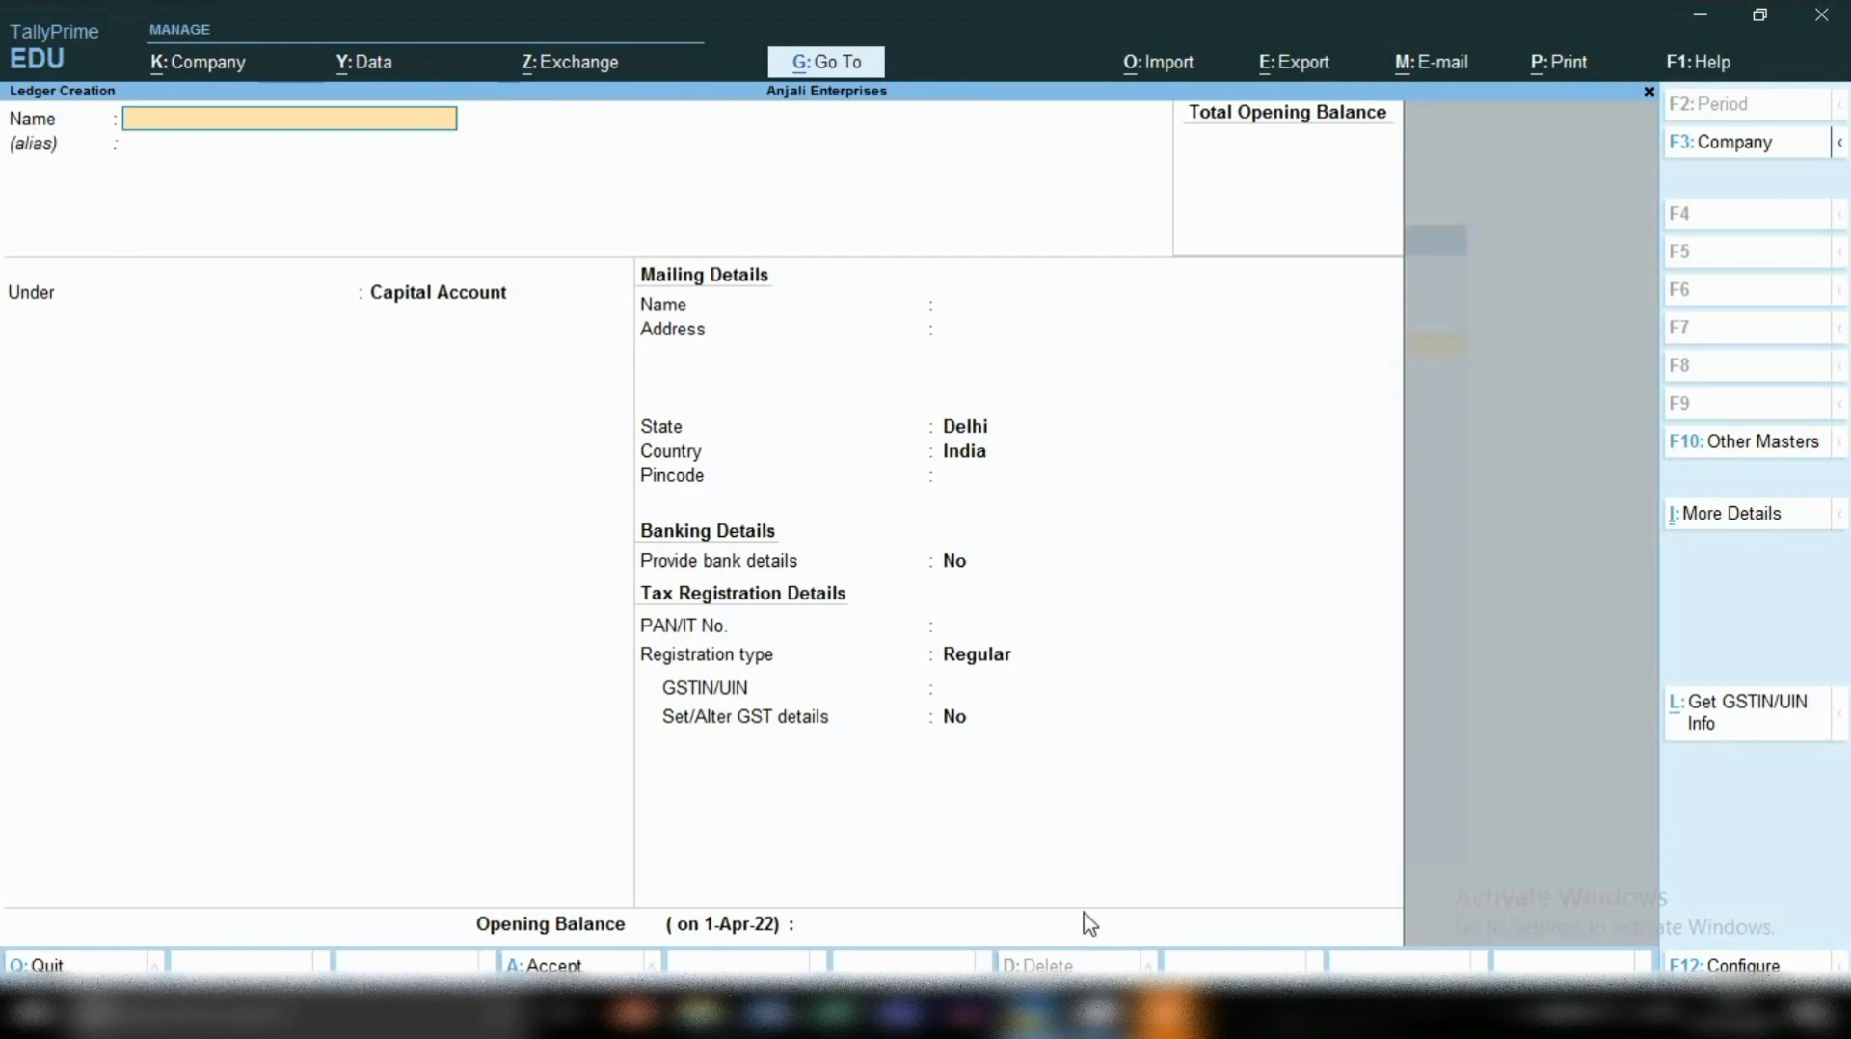
{"action": "type", "text": "Commission Exp"}
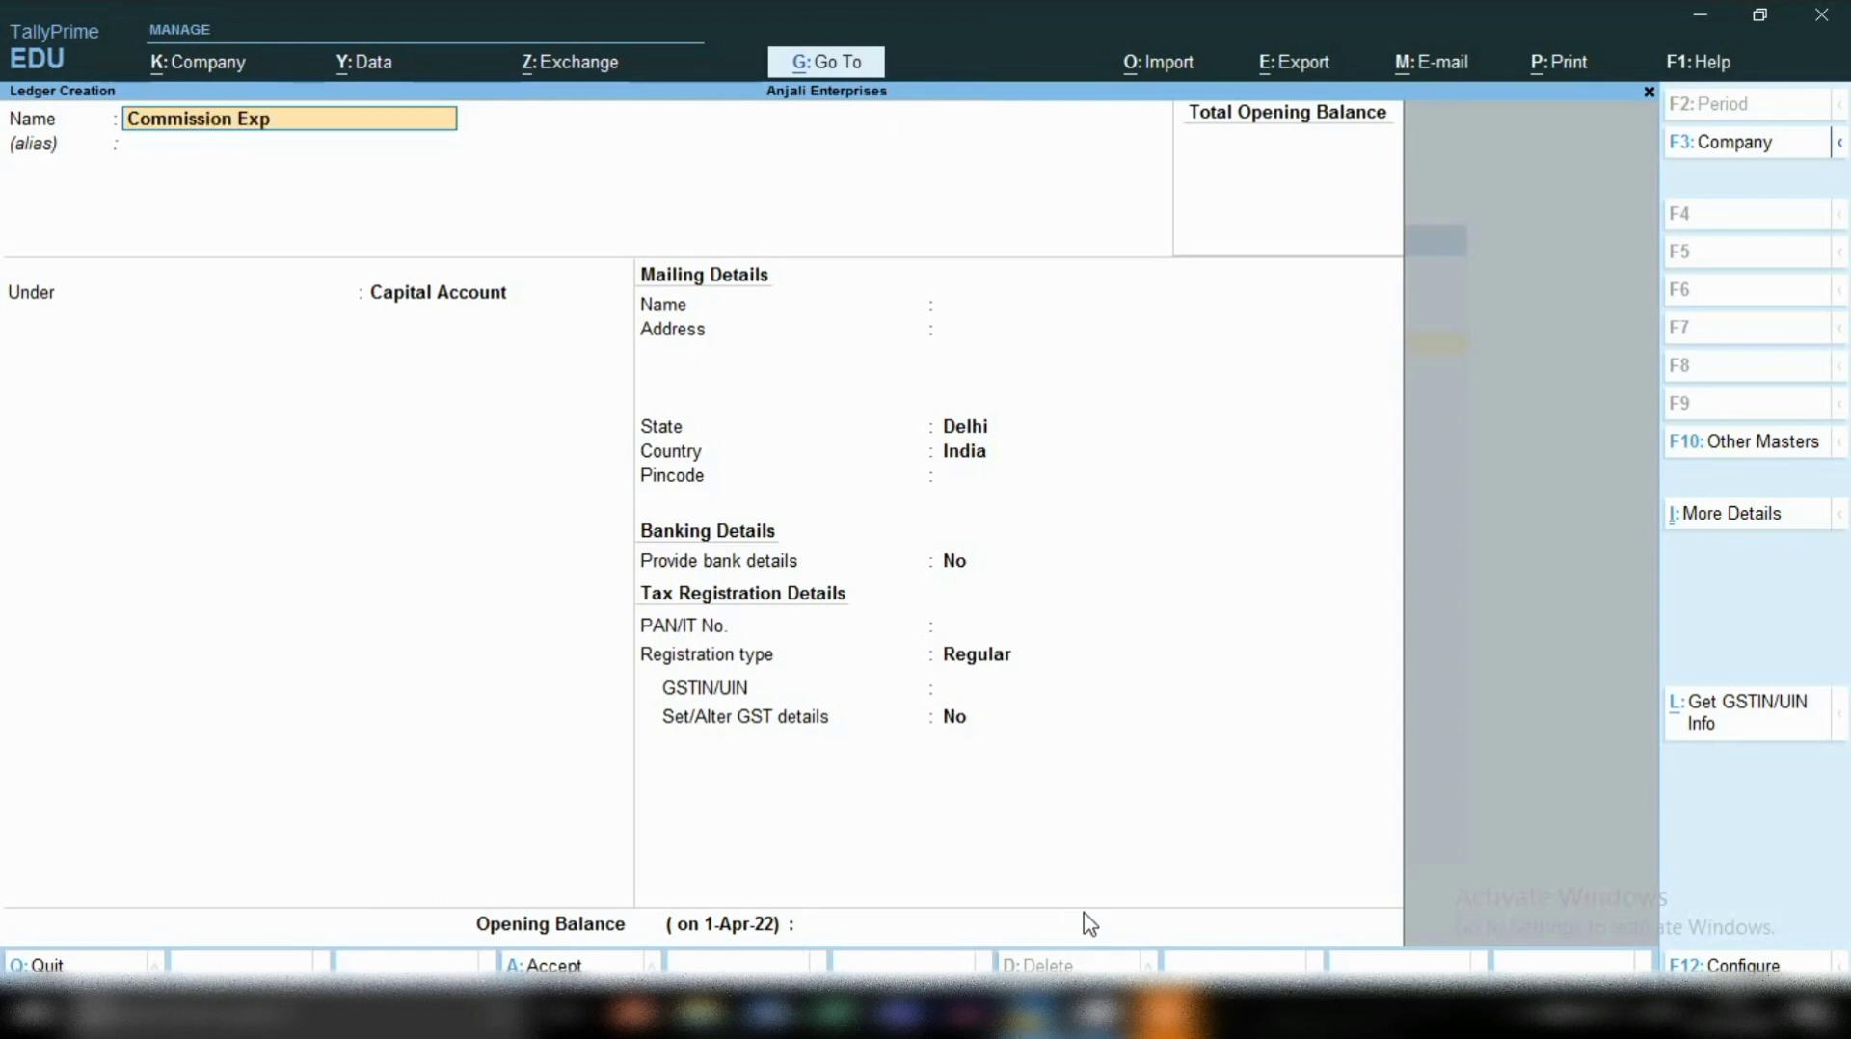
{"action": "key", "text": "Return"}
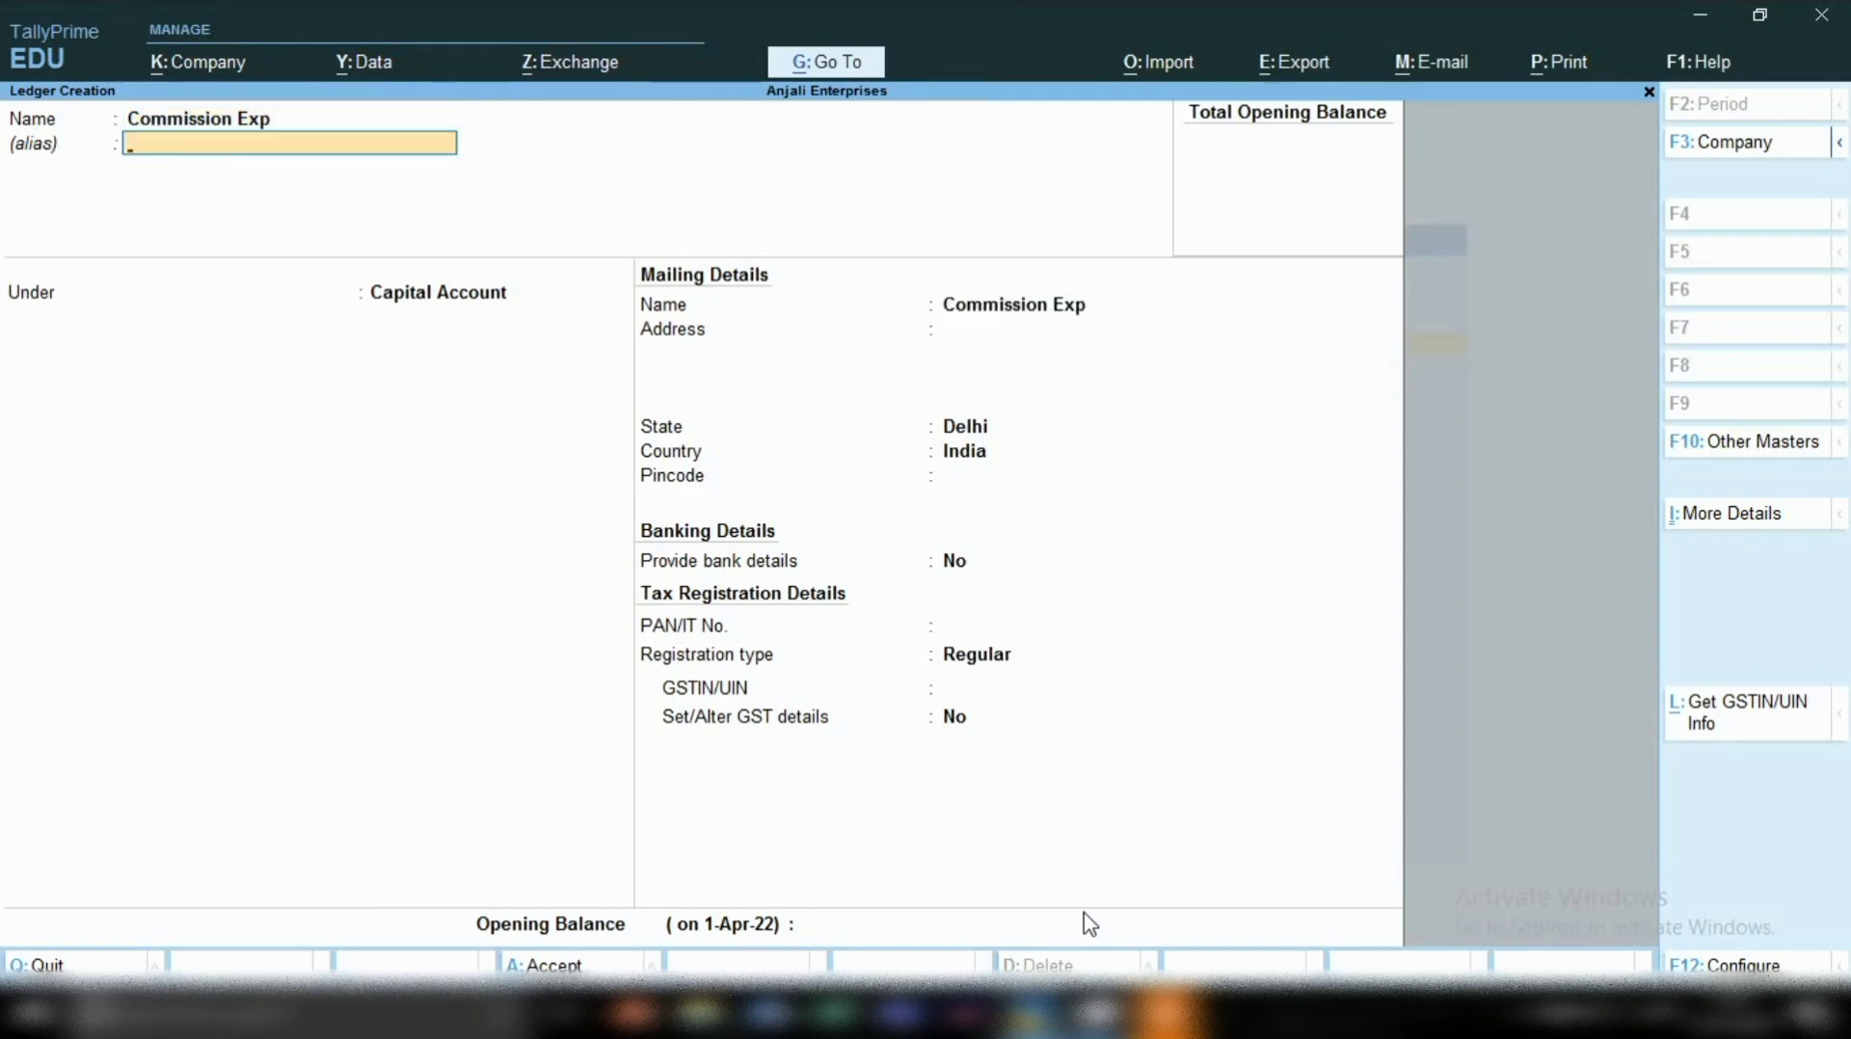
{"action": "key", "text": "Return"}
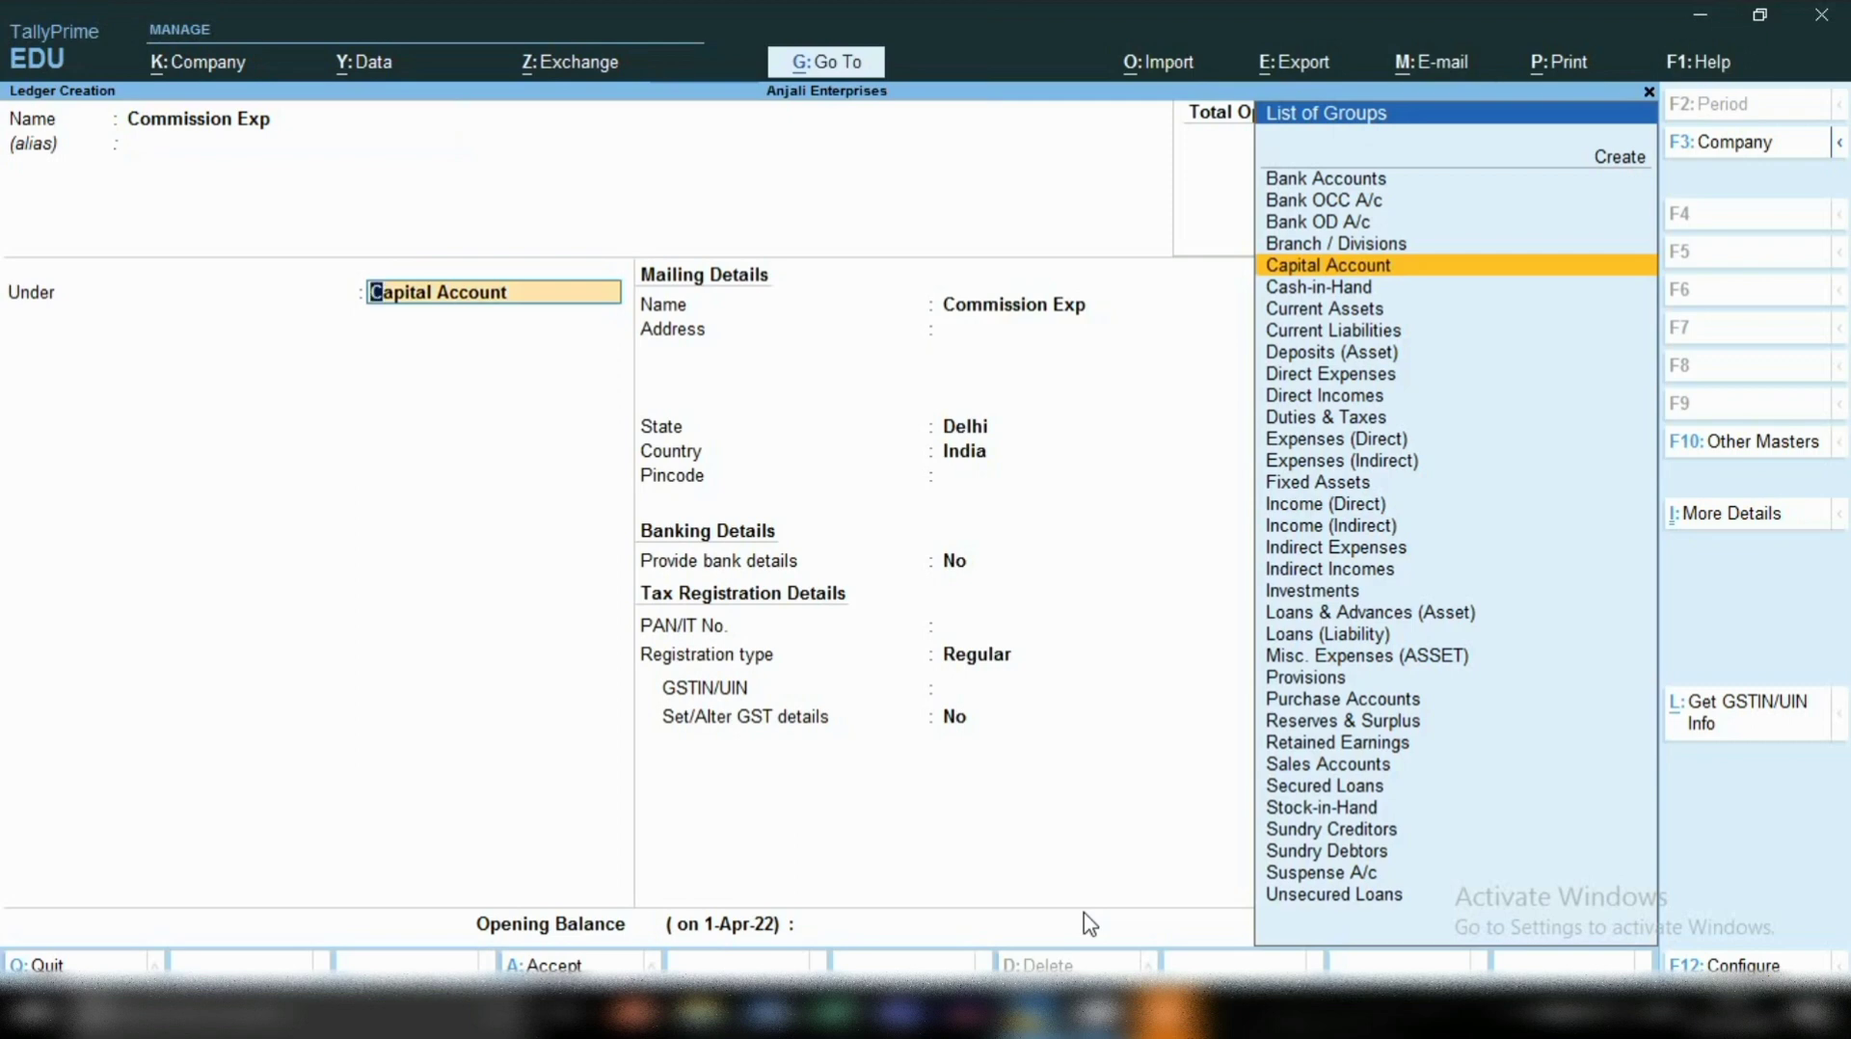
Step: Place the Commission Exp ledger under Indirect Expenses and set its type of ledger to Not Applicable
{"action": "type", "text": "In"}
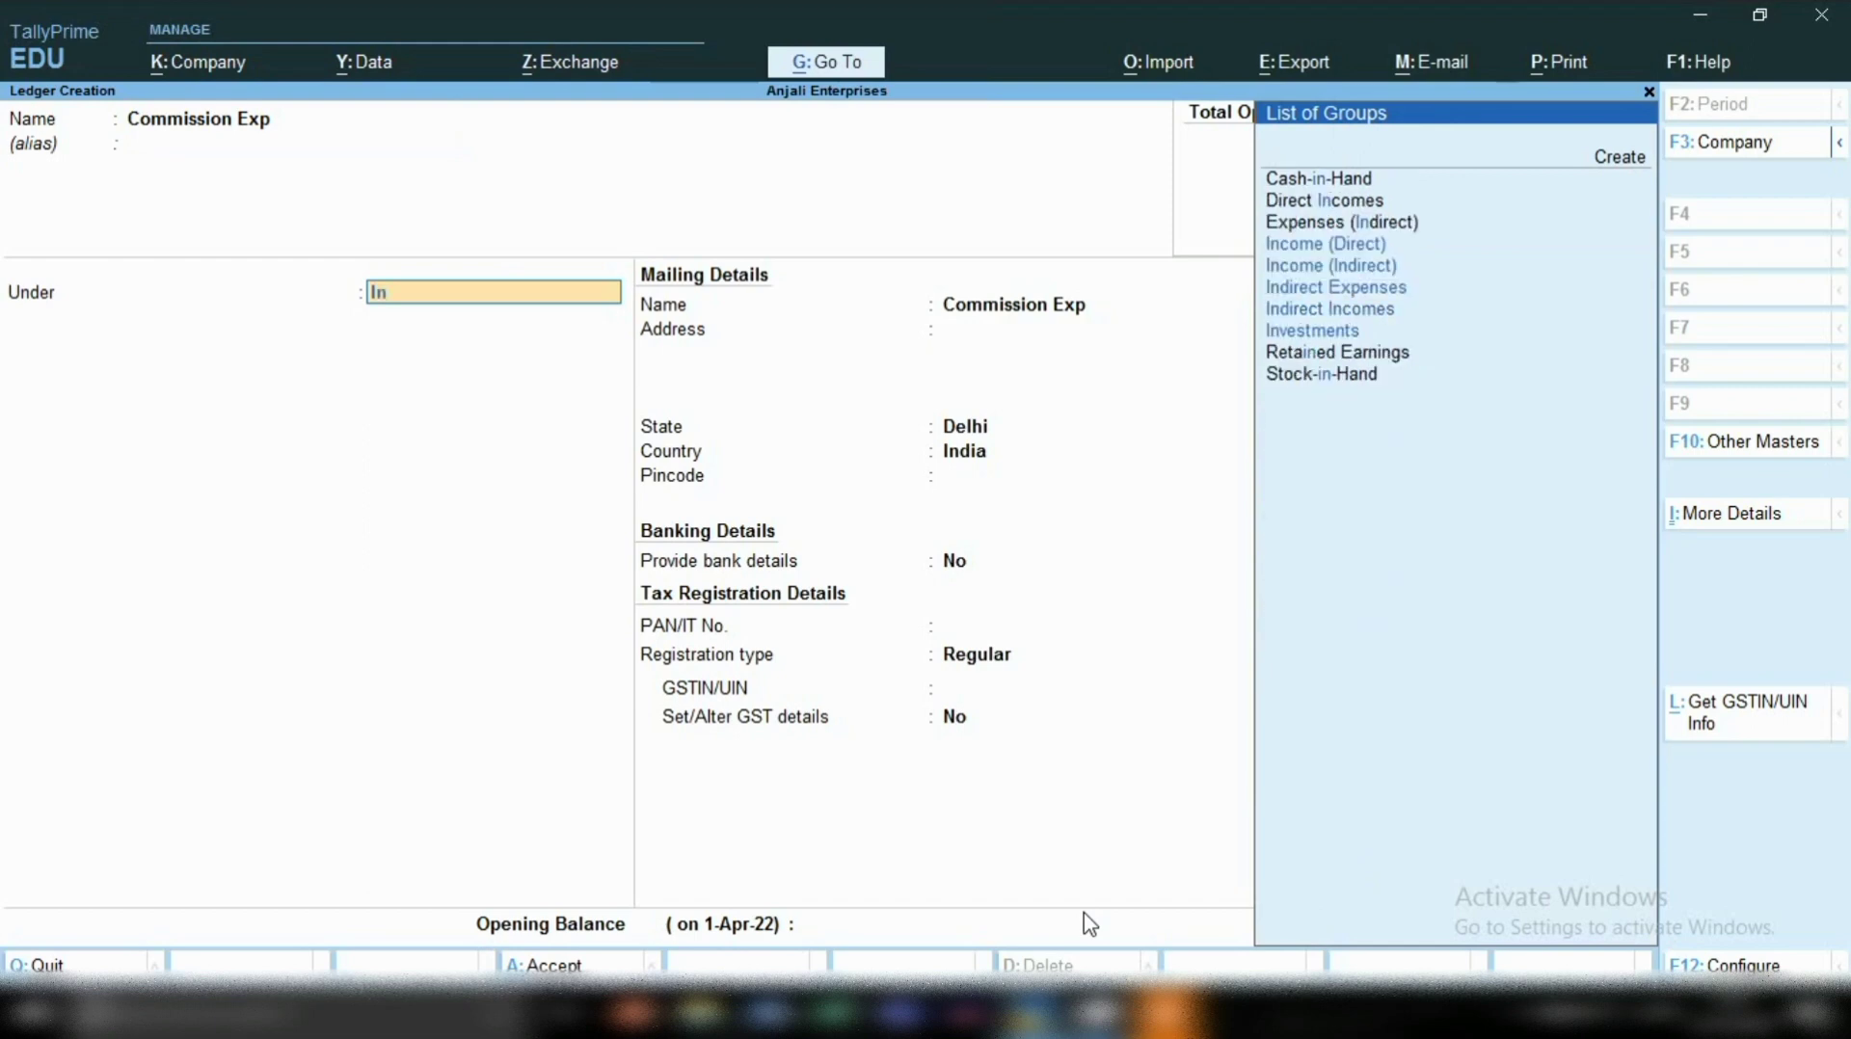
{"action": "key", "text": "Down"}
{"action": "key", "text": "Down"}
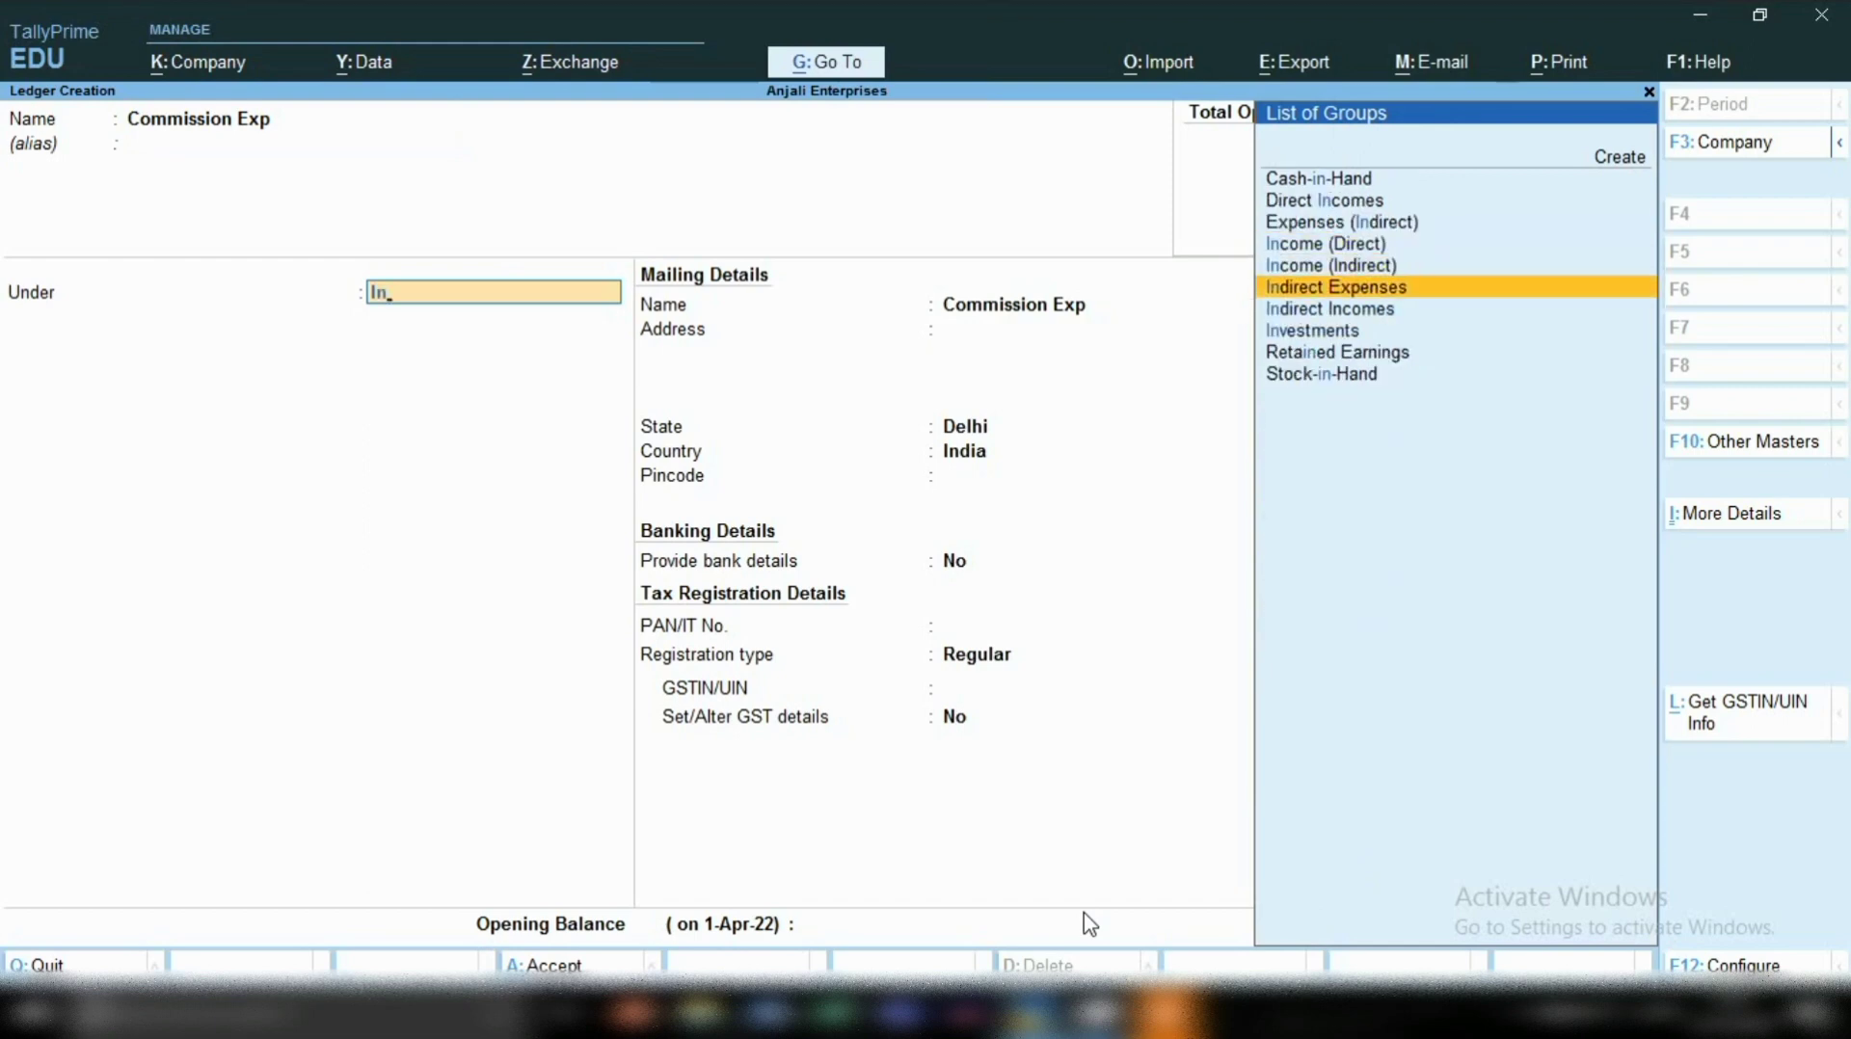
{"action": "key", "text": "Return"}
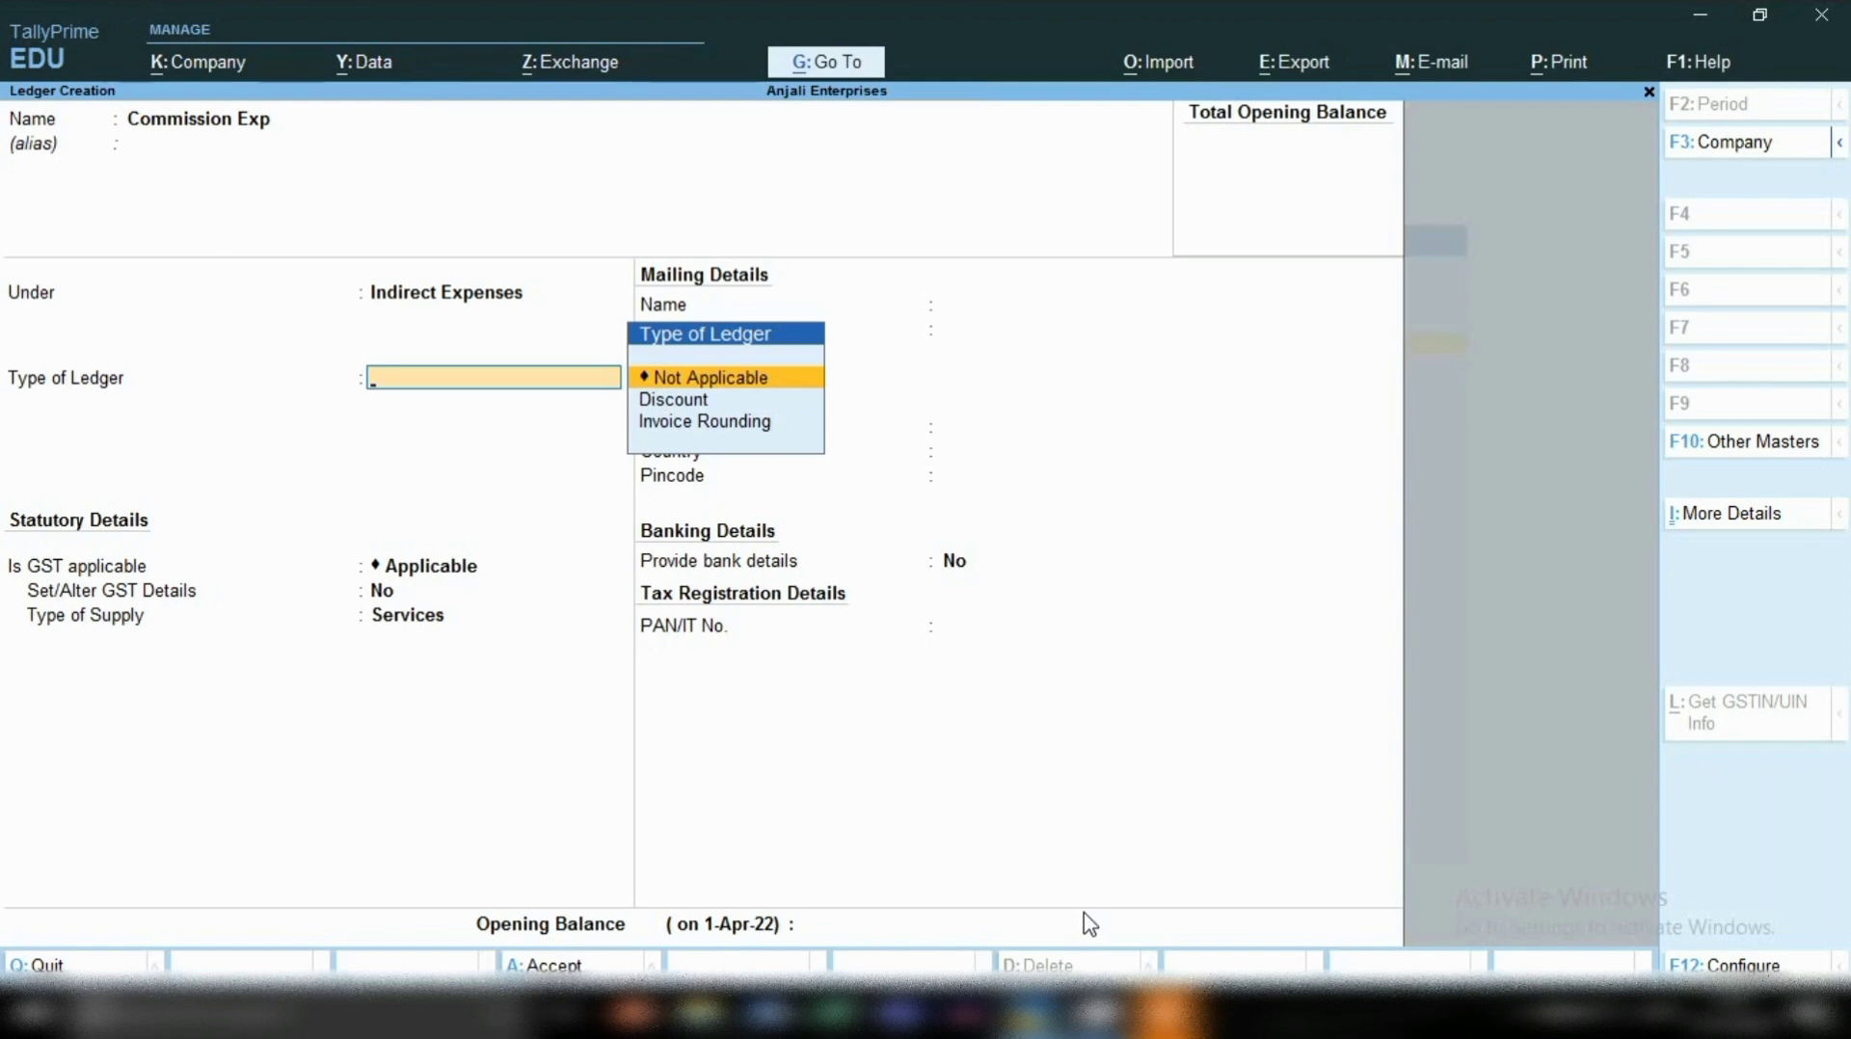
{"action": "key", "text": "Return"}
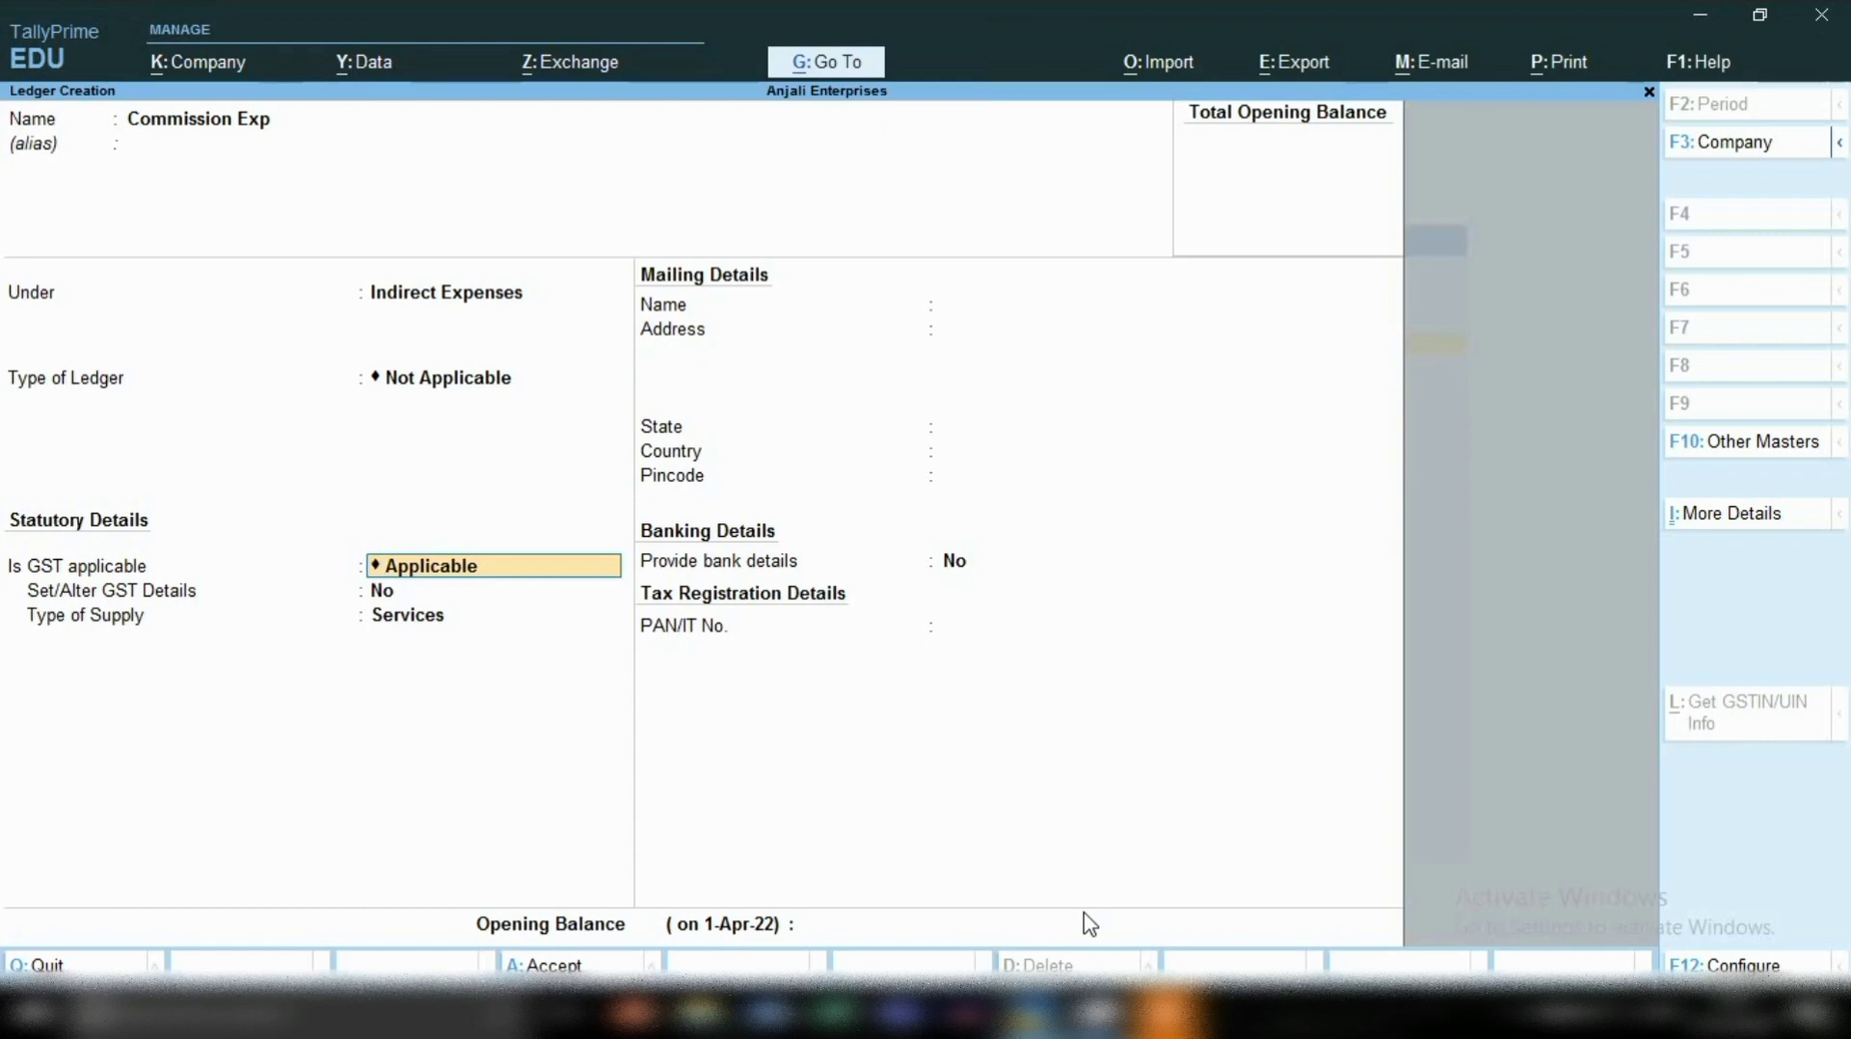
Step: Set GST to Not Applicable for the Commission Exp ledger, keep the remaining defaults, and save it
{"action": "type", "text": "N"}
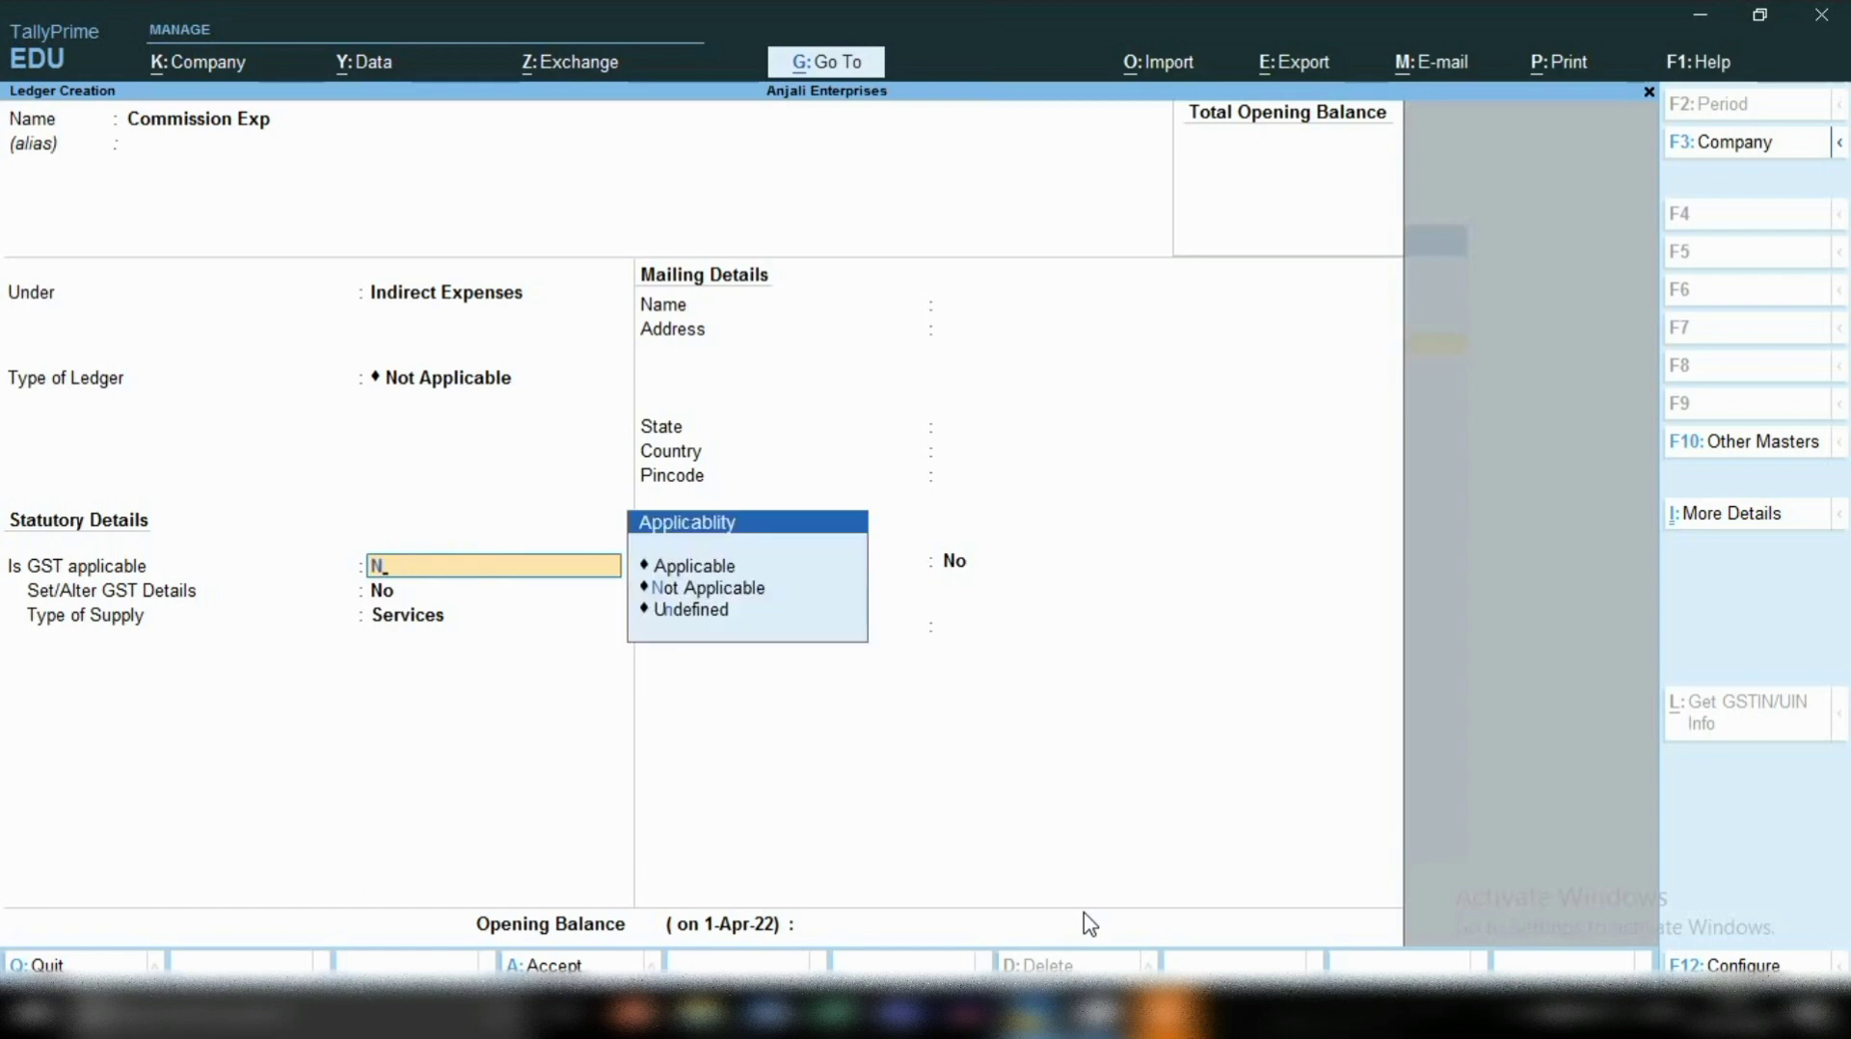
{"action": "key", "text": "Down"}
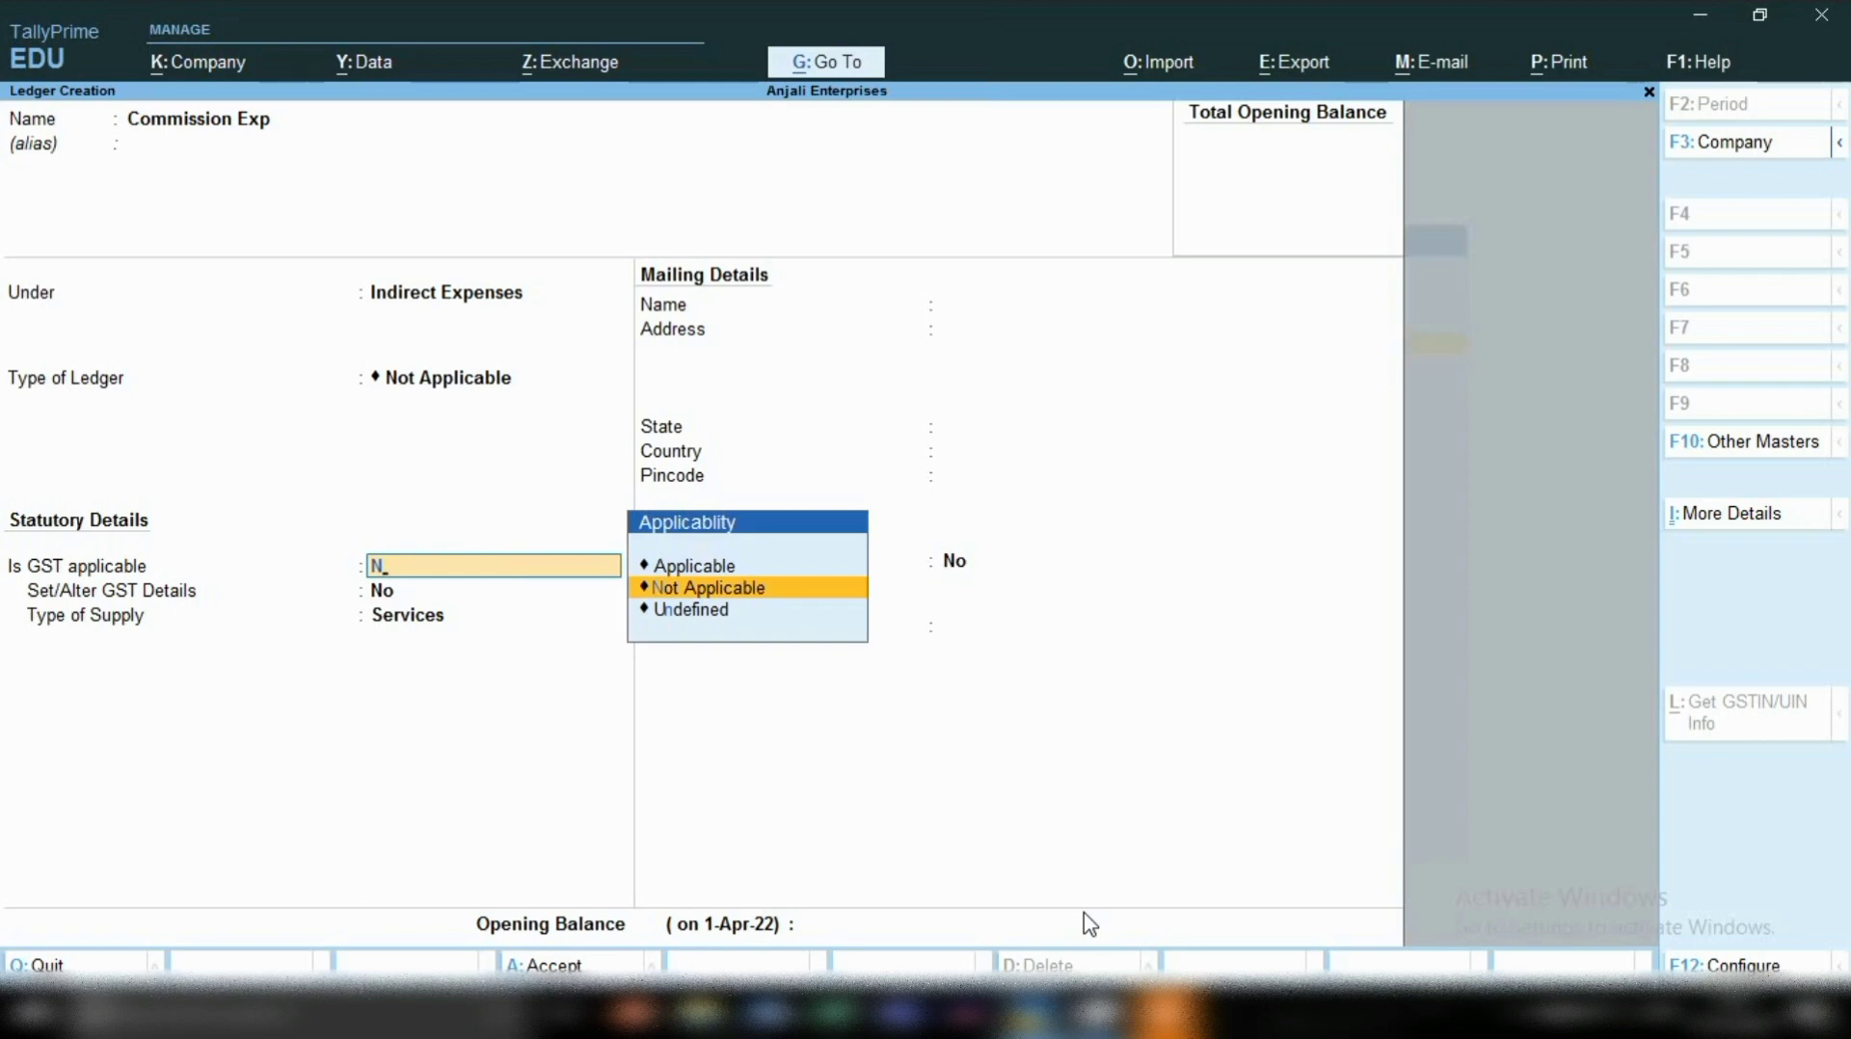
{"action": "key", "text": "Return"}
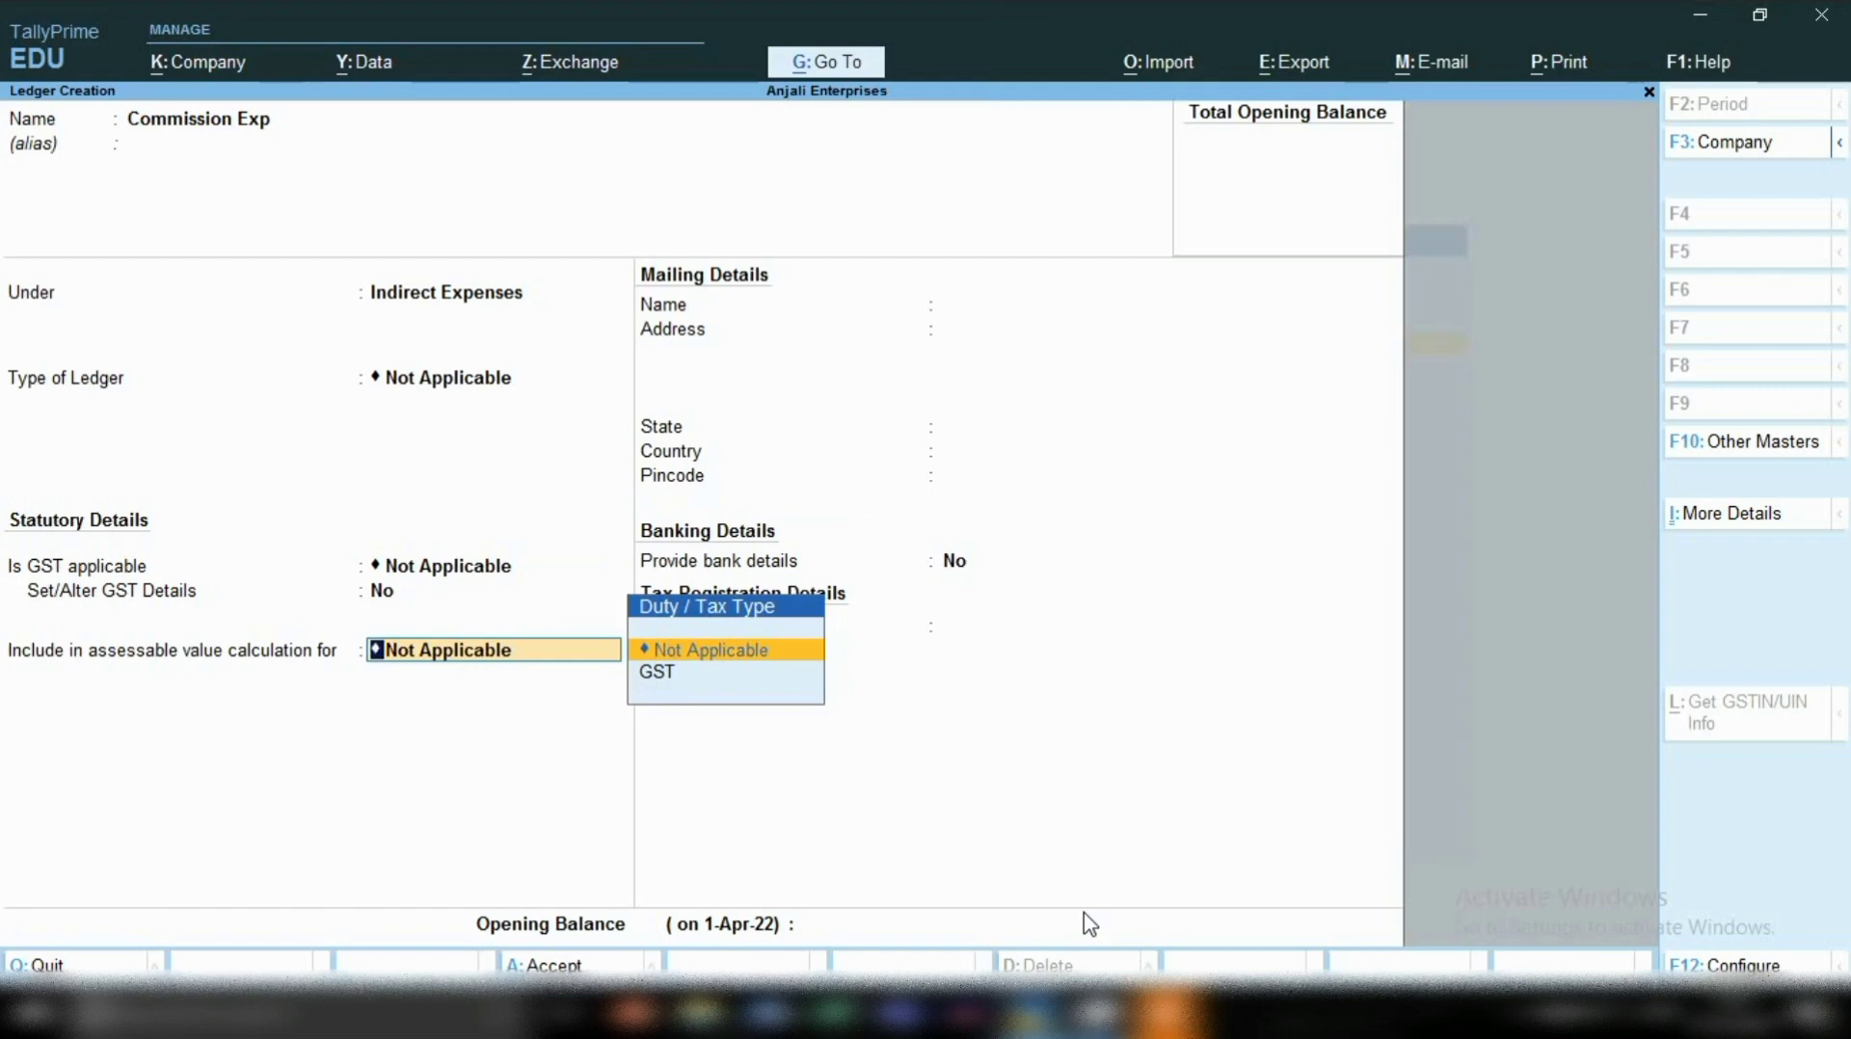
{"action": "key", "text": "Return"}
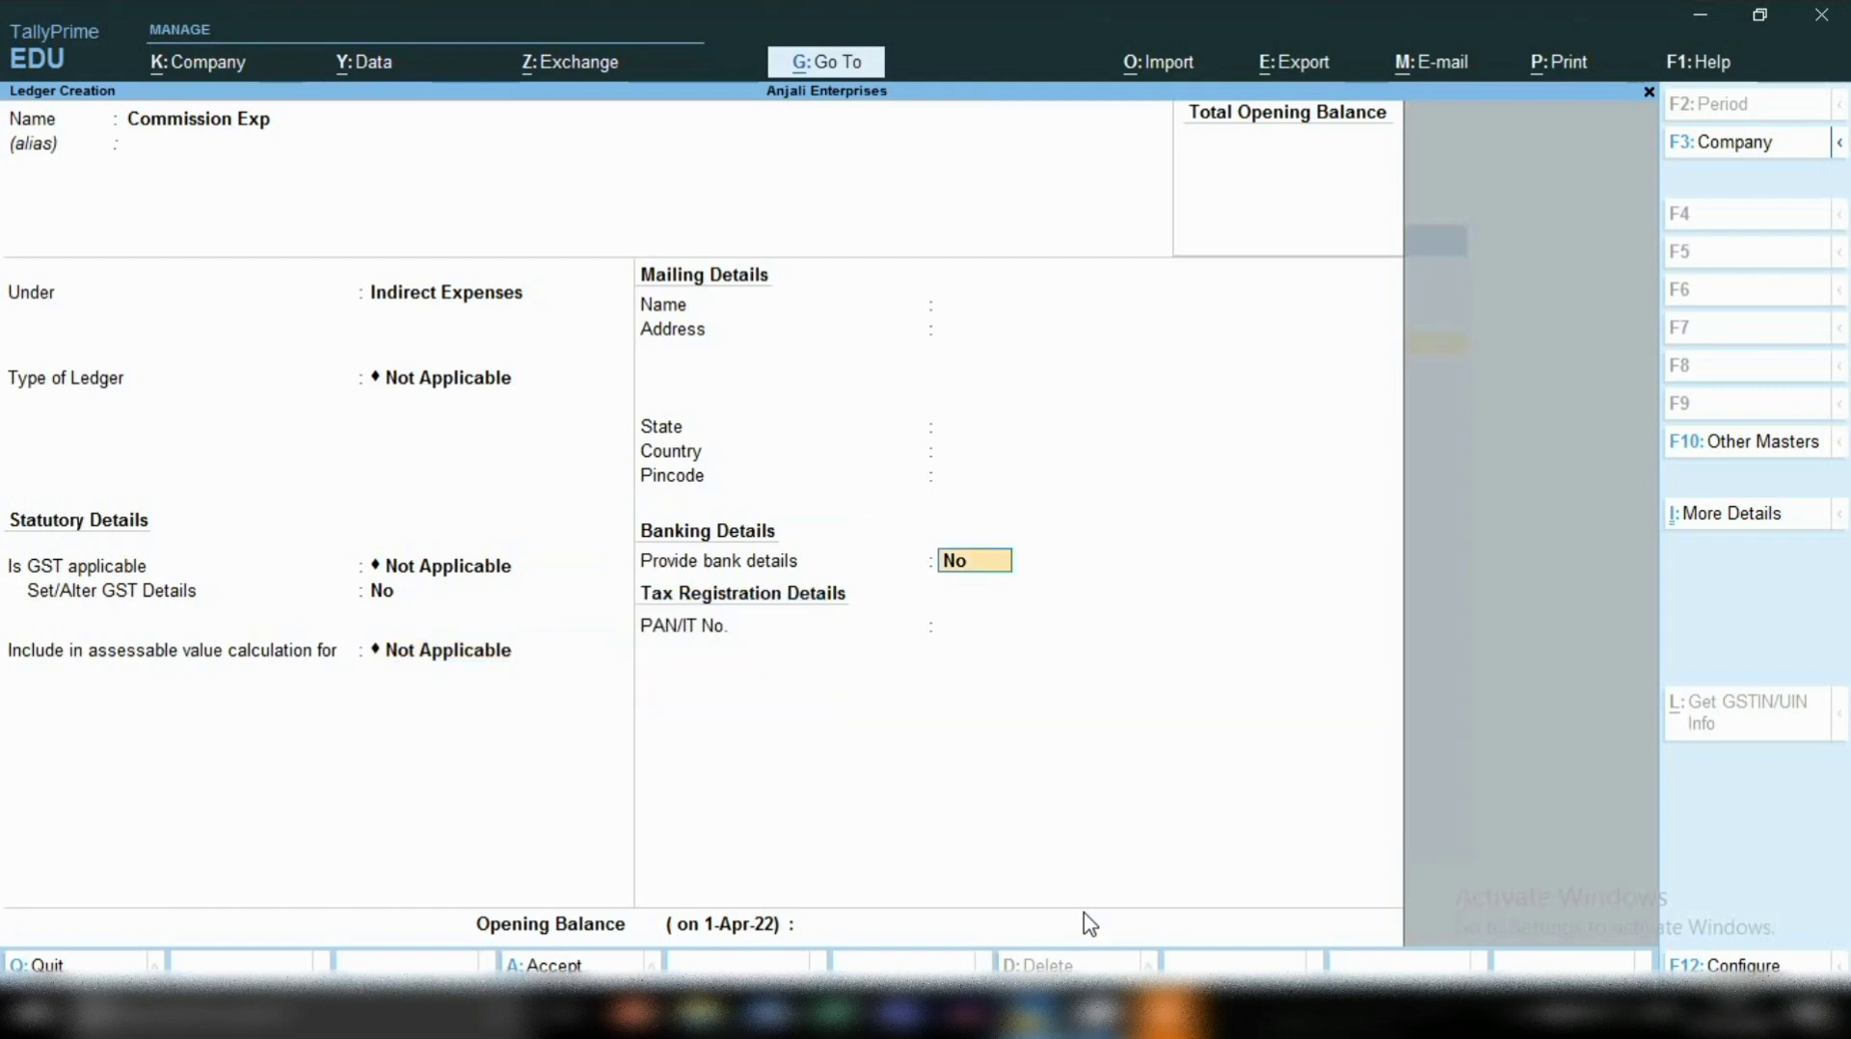
{"action": "key", "text": "Return"}
{"action": "key", "text": "Return"}
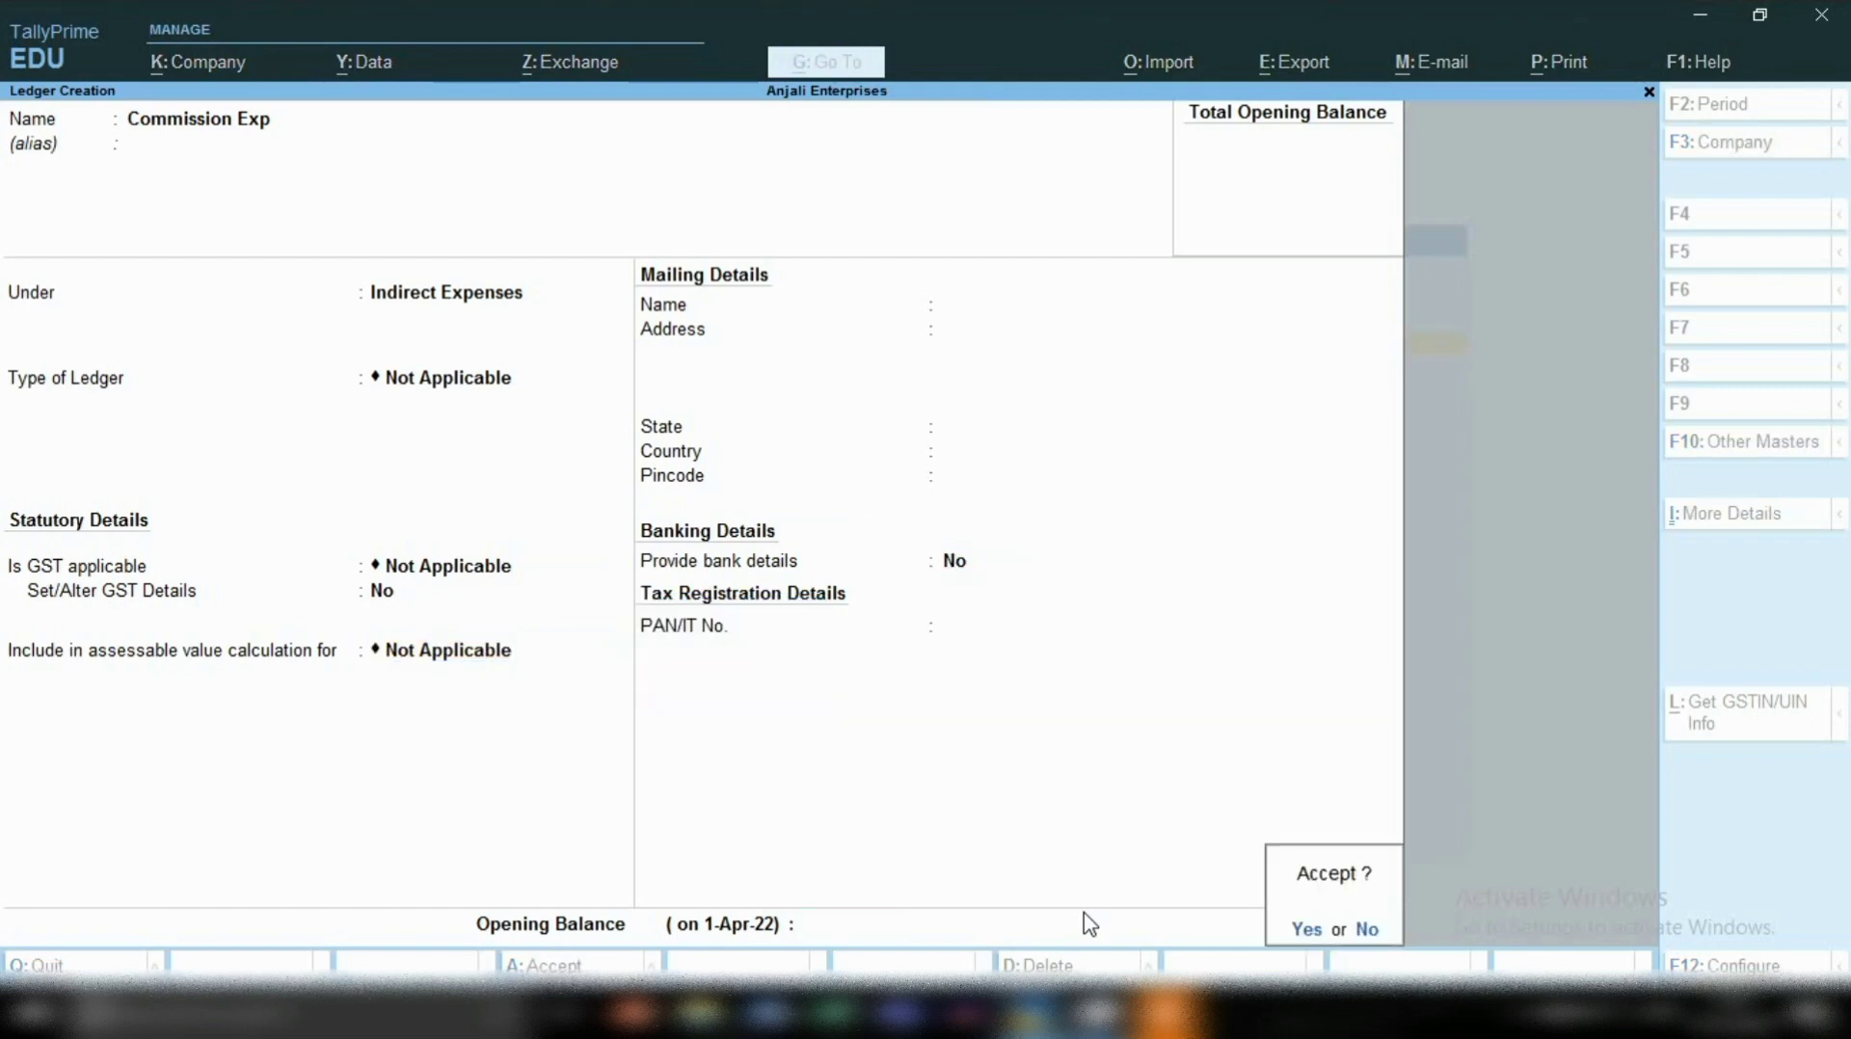
{"action": "key", "text": "y"}
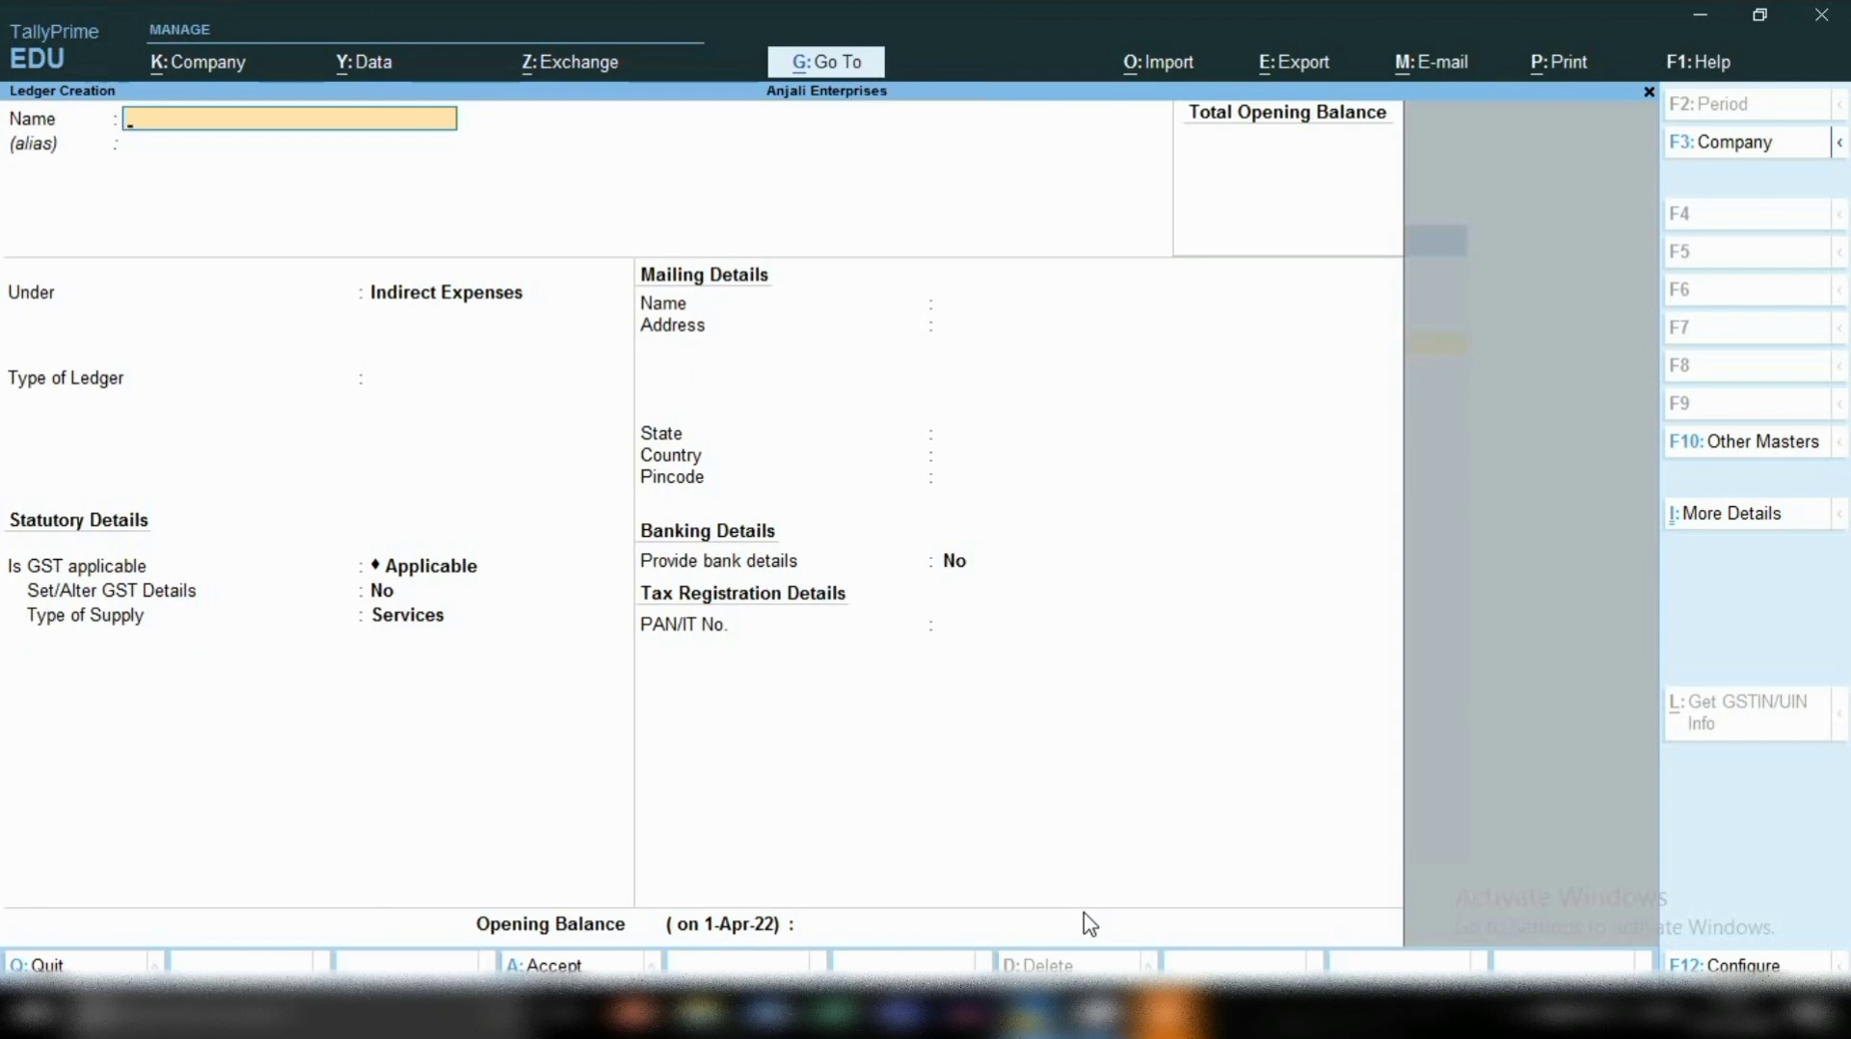
Step: Quit ledger creation and open a new Journal voucher
{"action": "key", "text": "Escape"}
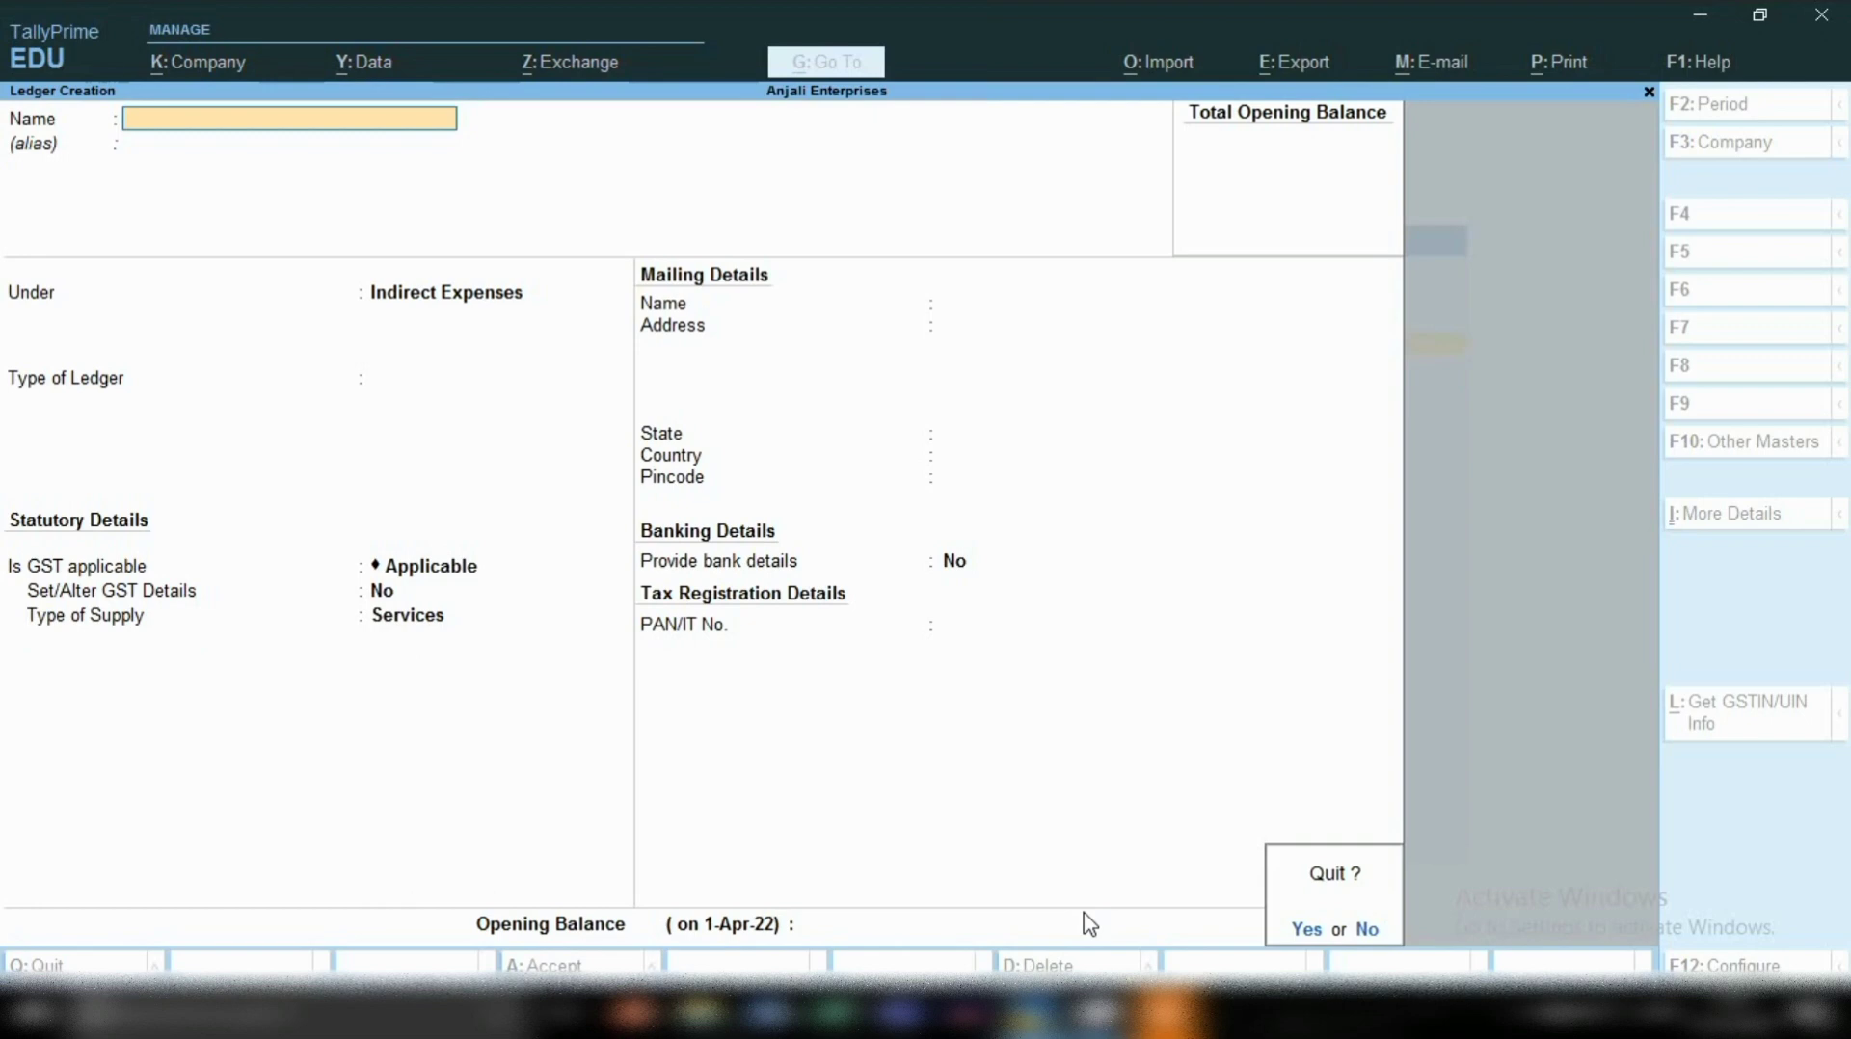
{"action": "key", "text": "y"}
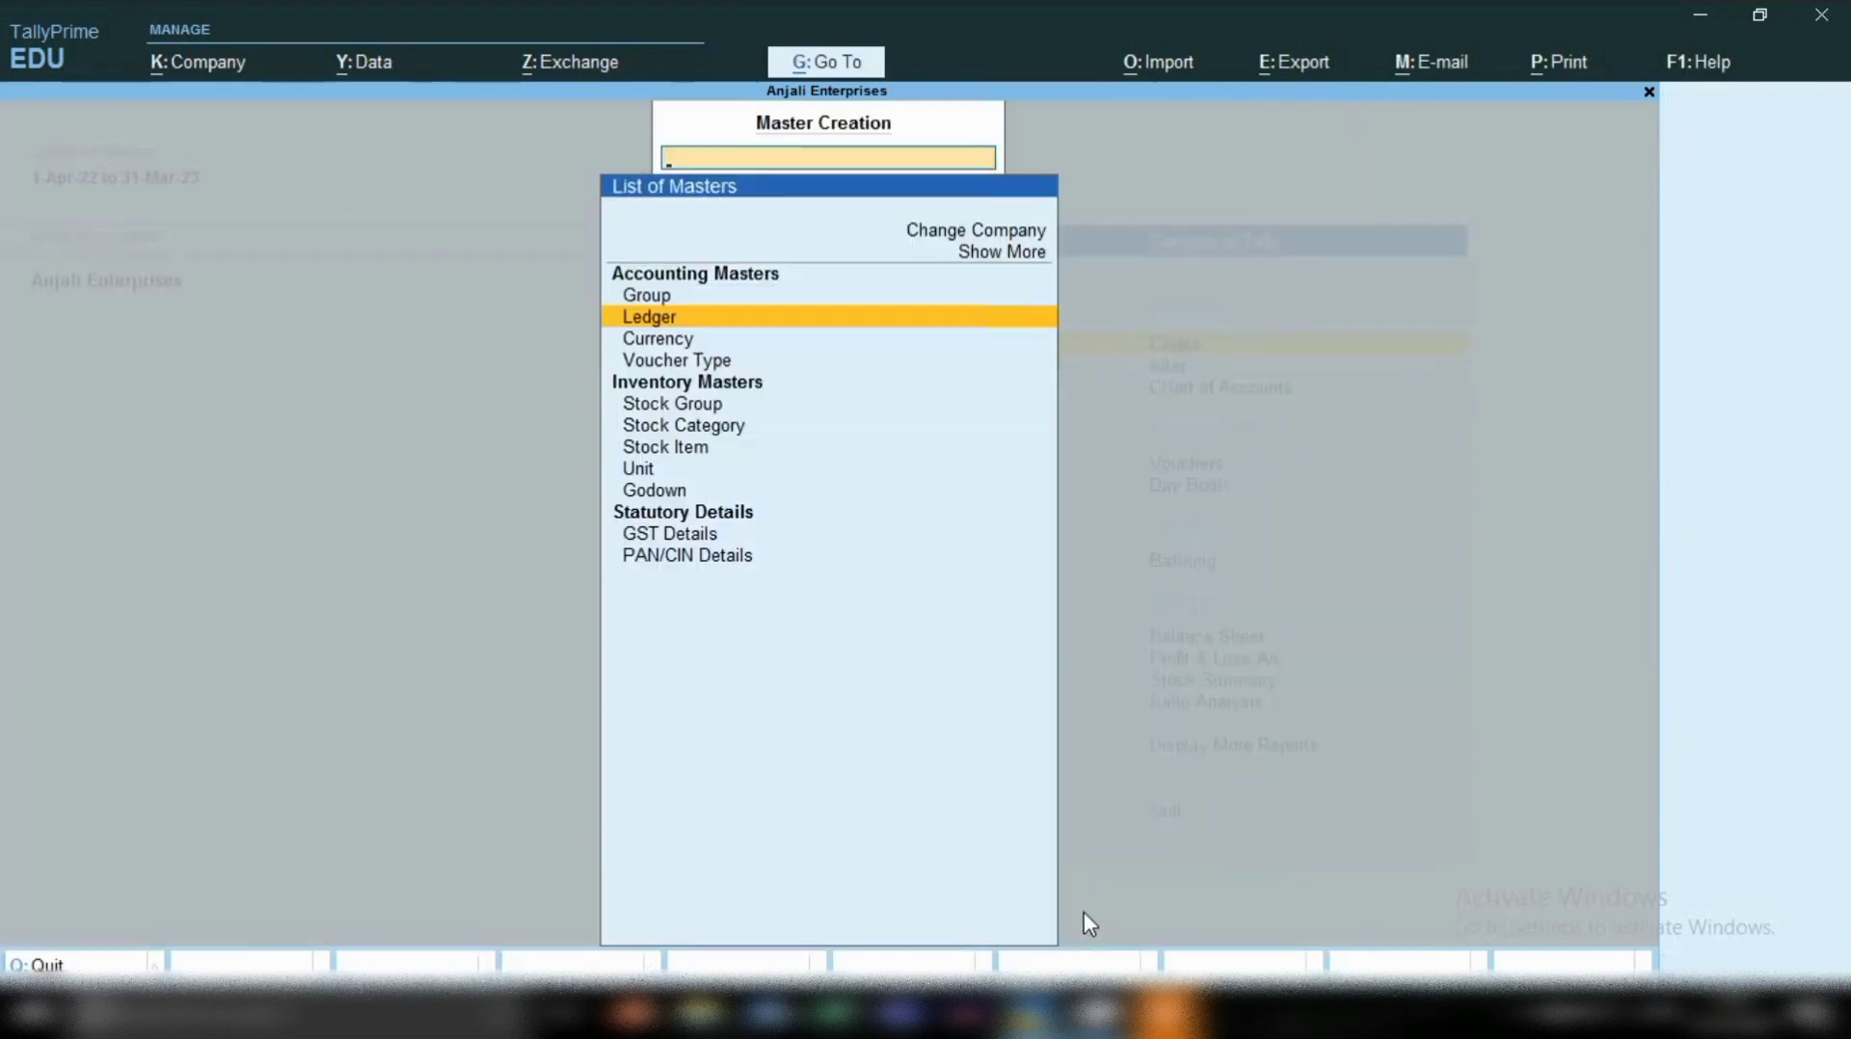
{"action": "key", "text": "Escape"}
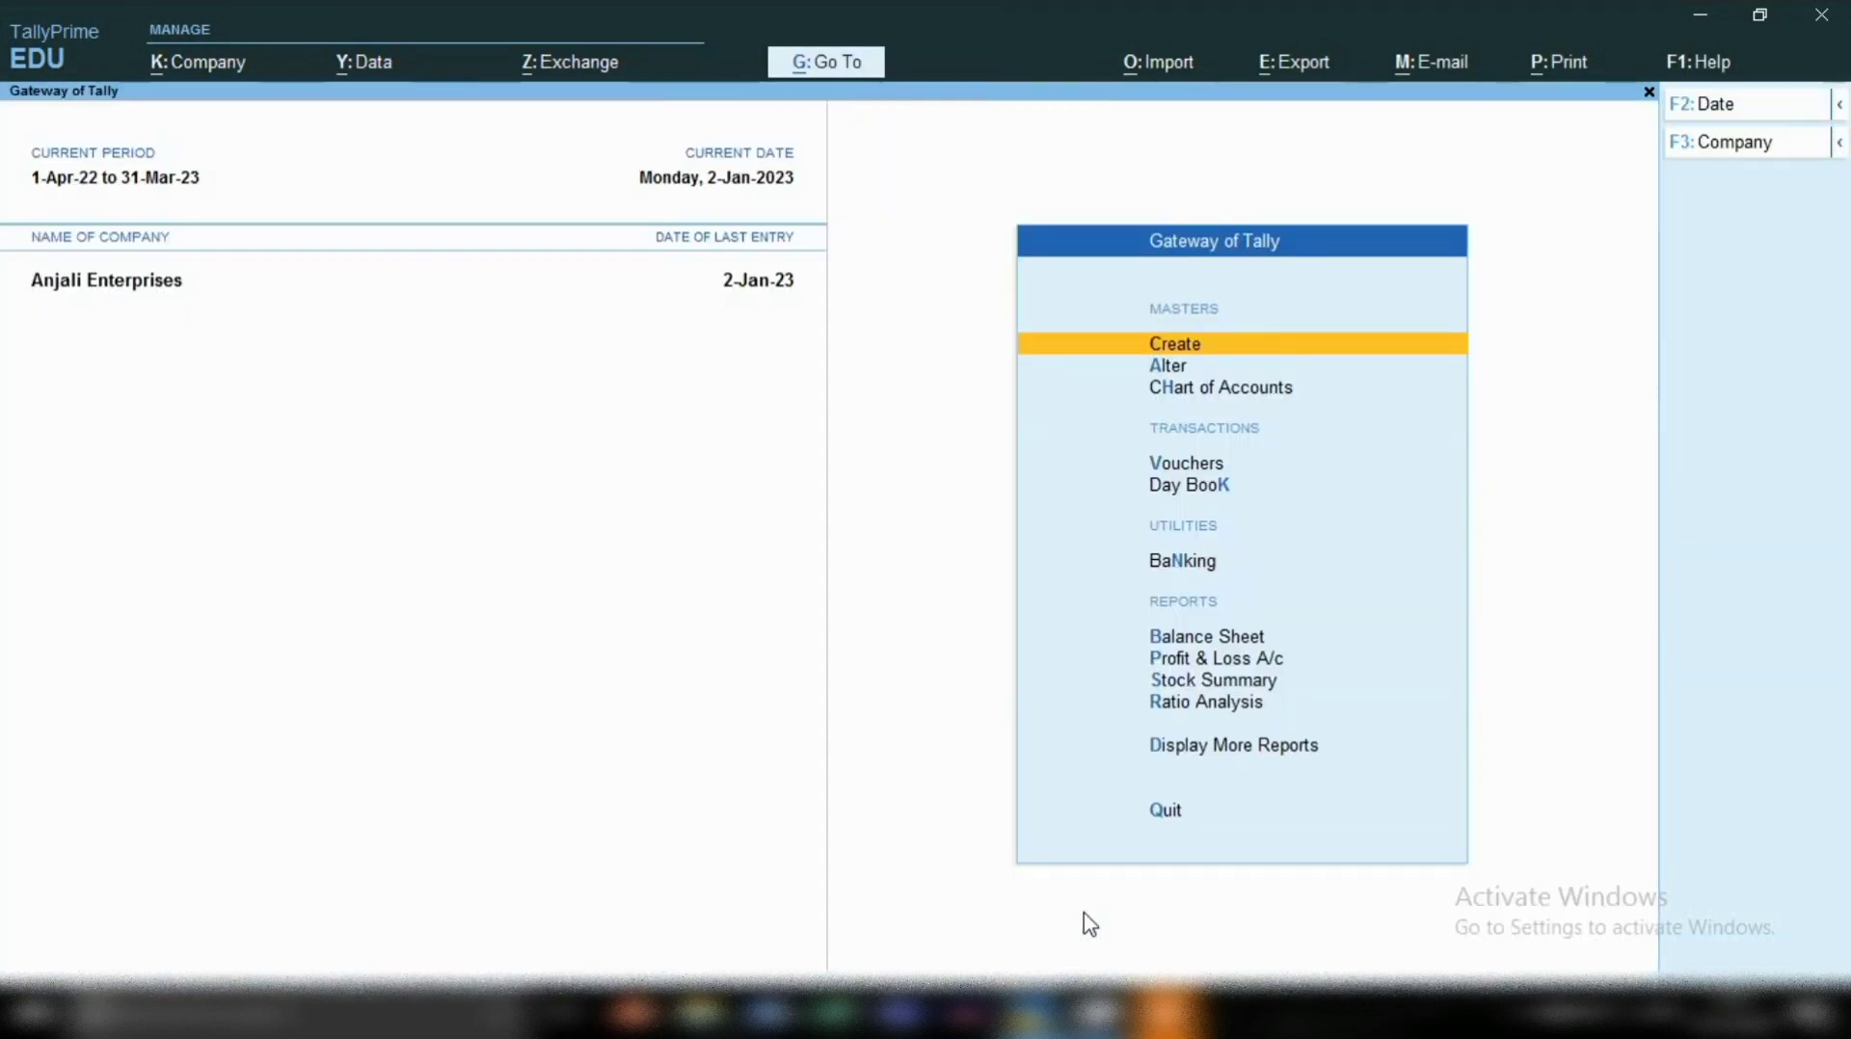
{"action": "key", "text": "v"}
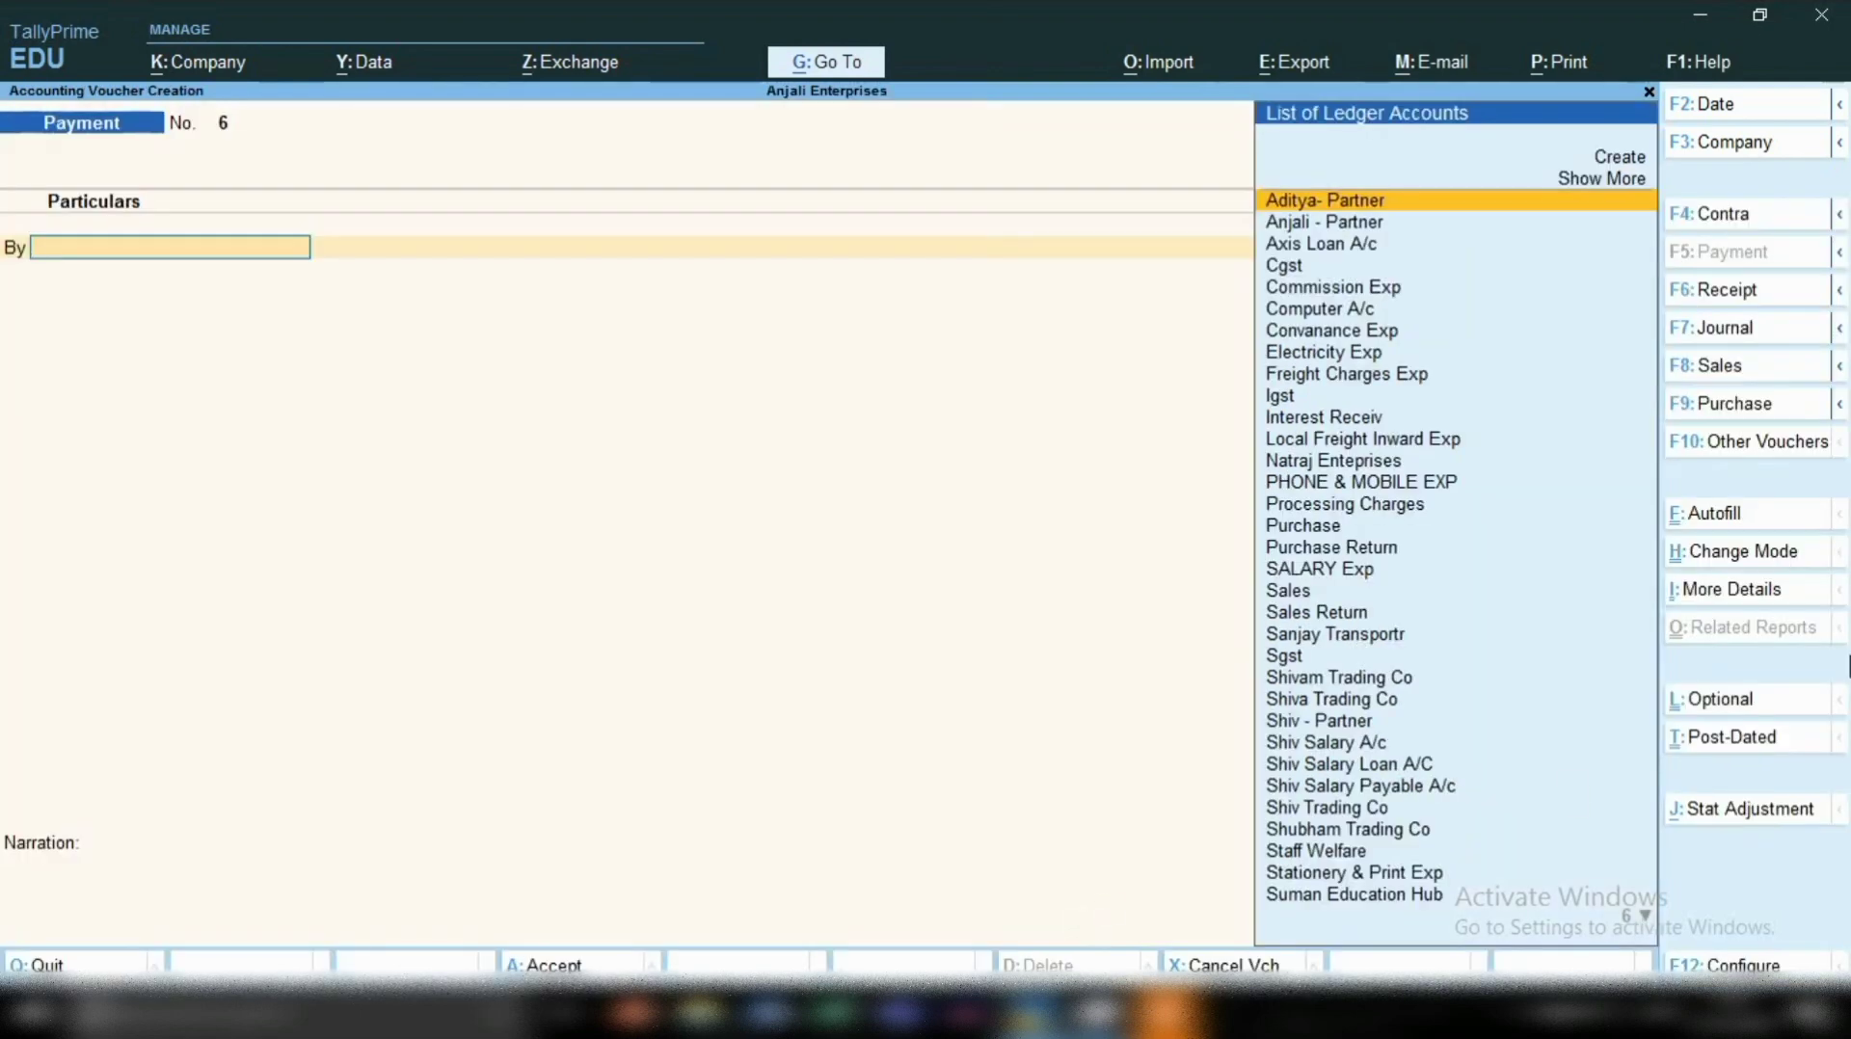
{"action": "left_click", "coordinate": [1721, 328]}
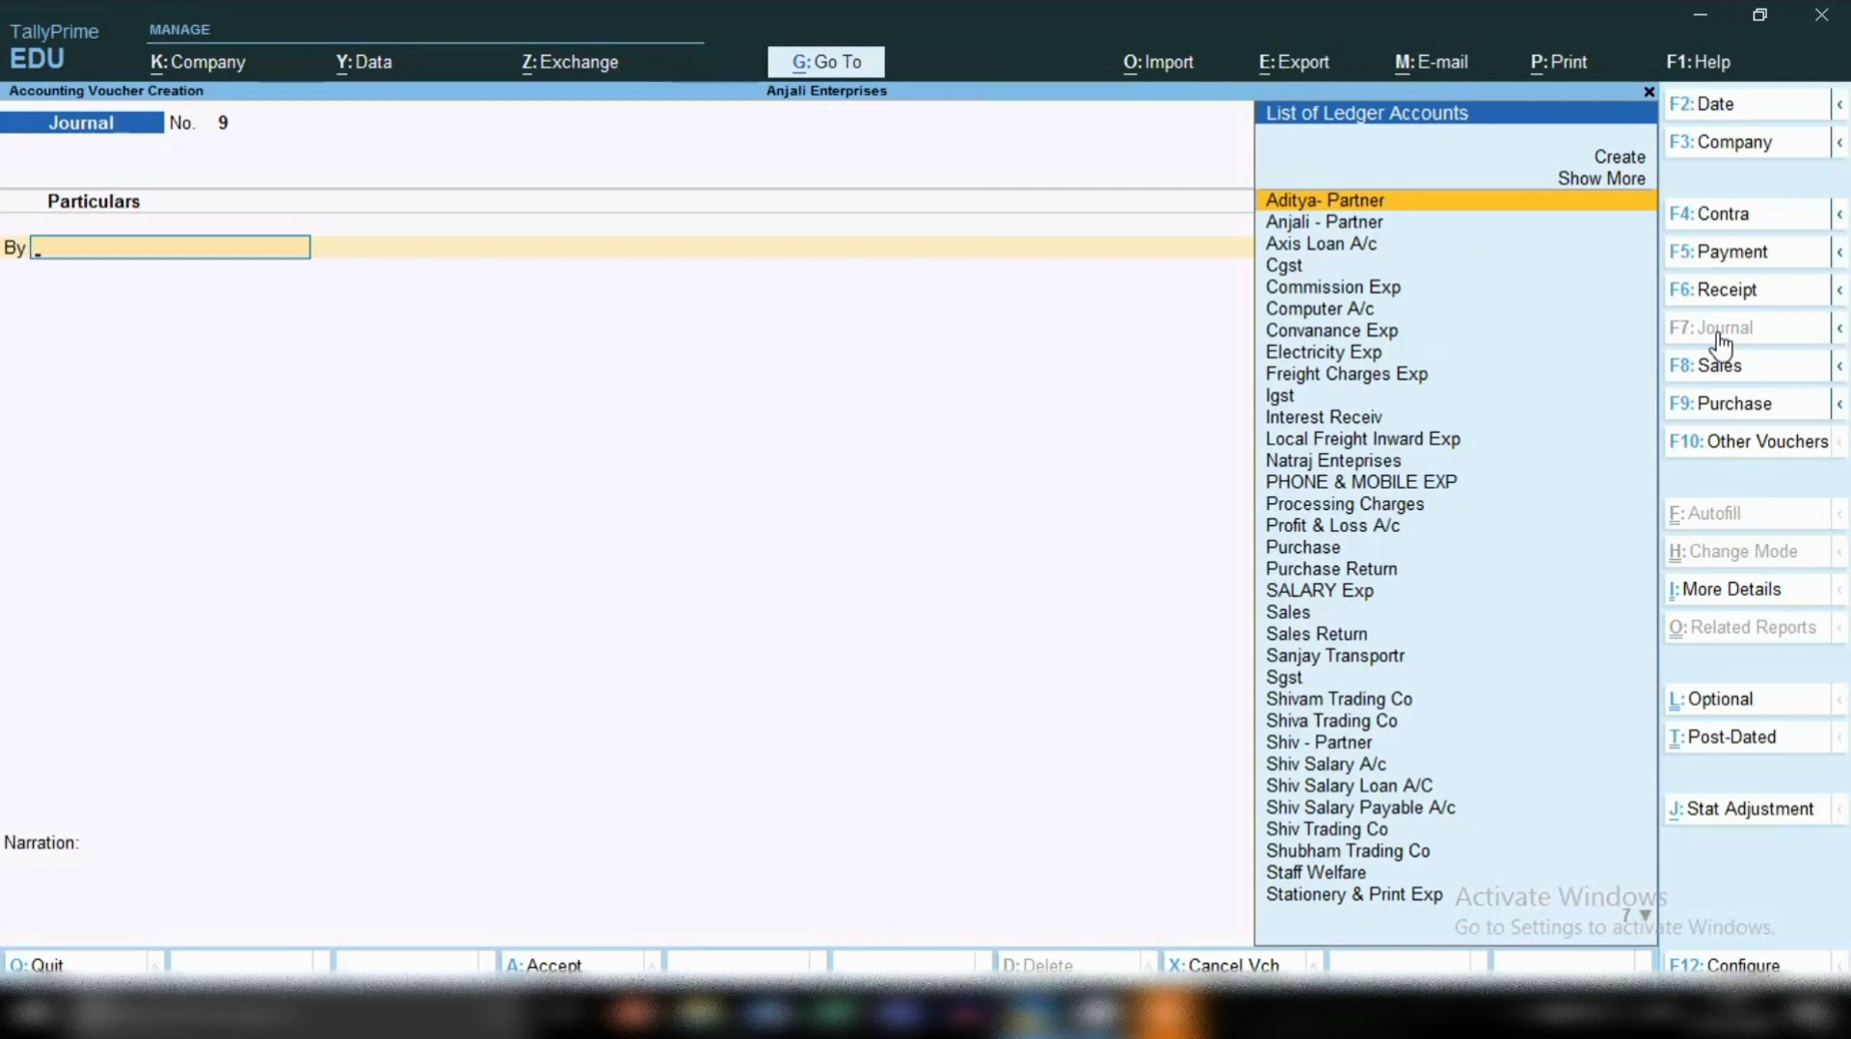
{"action": "key", "text": "F2"}
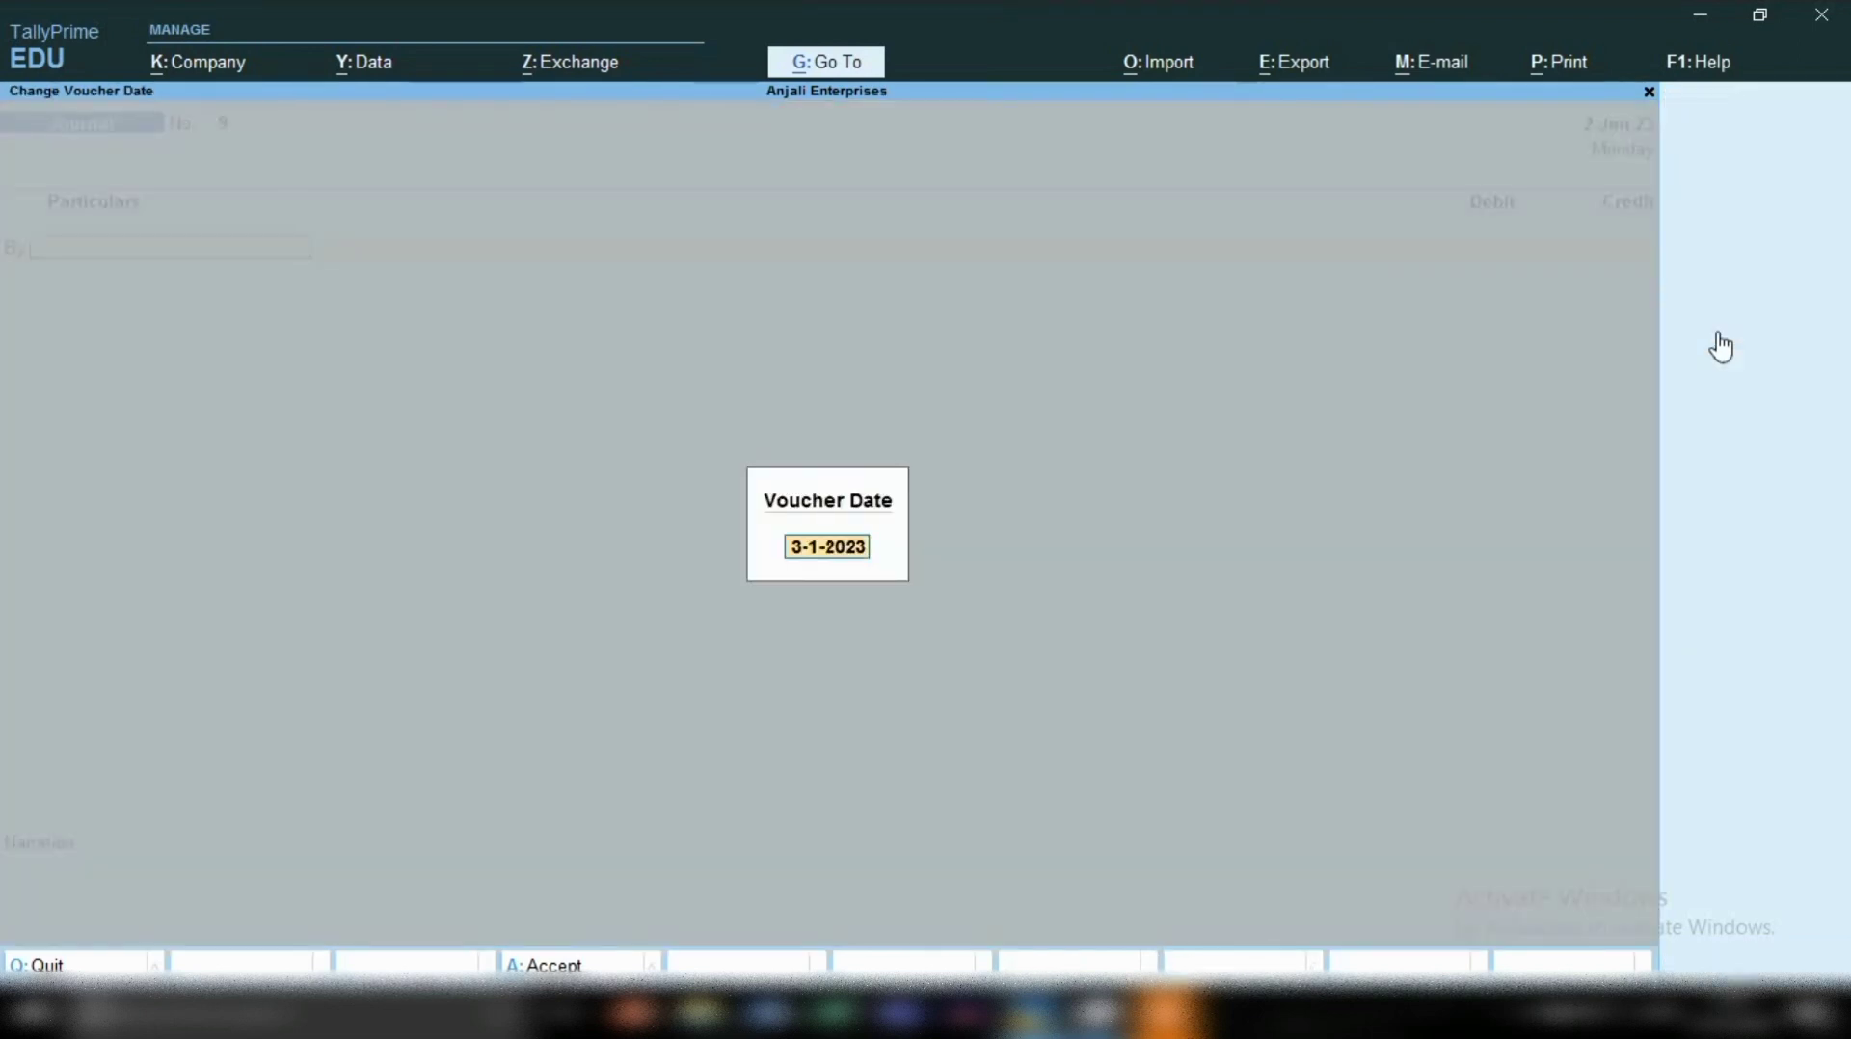
{"action": "key", "text": "BackSpace"}
{"action": "key", "text": "Escape"}
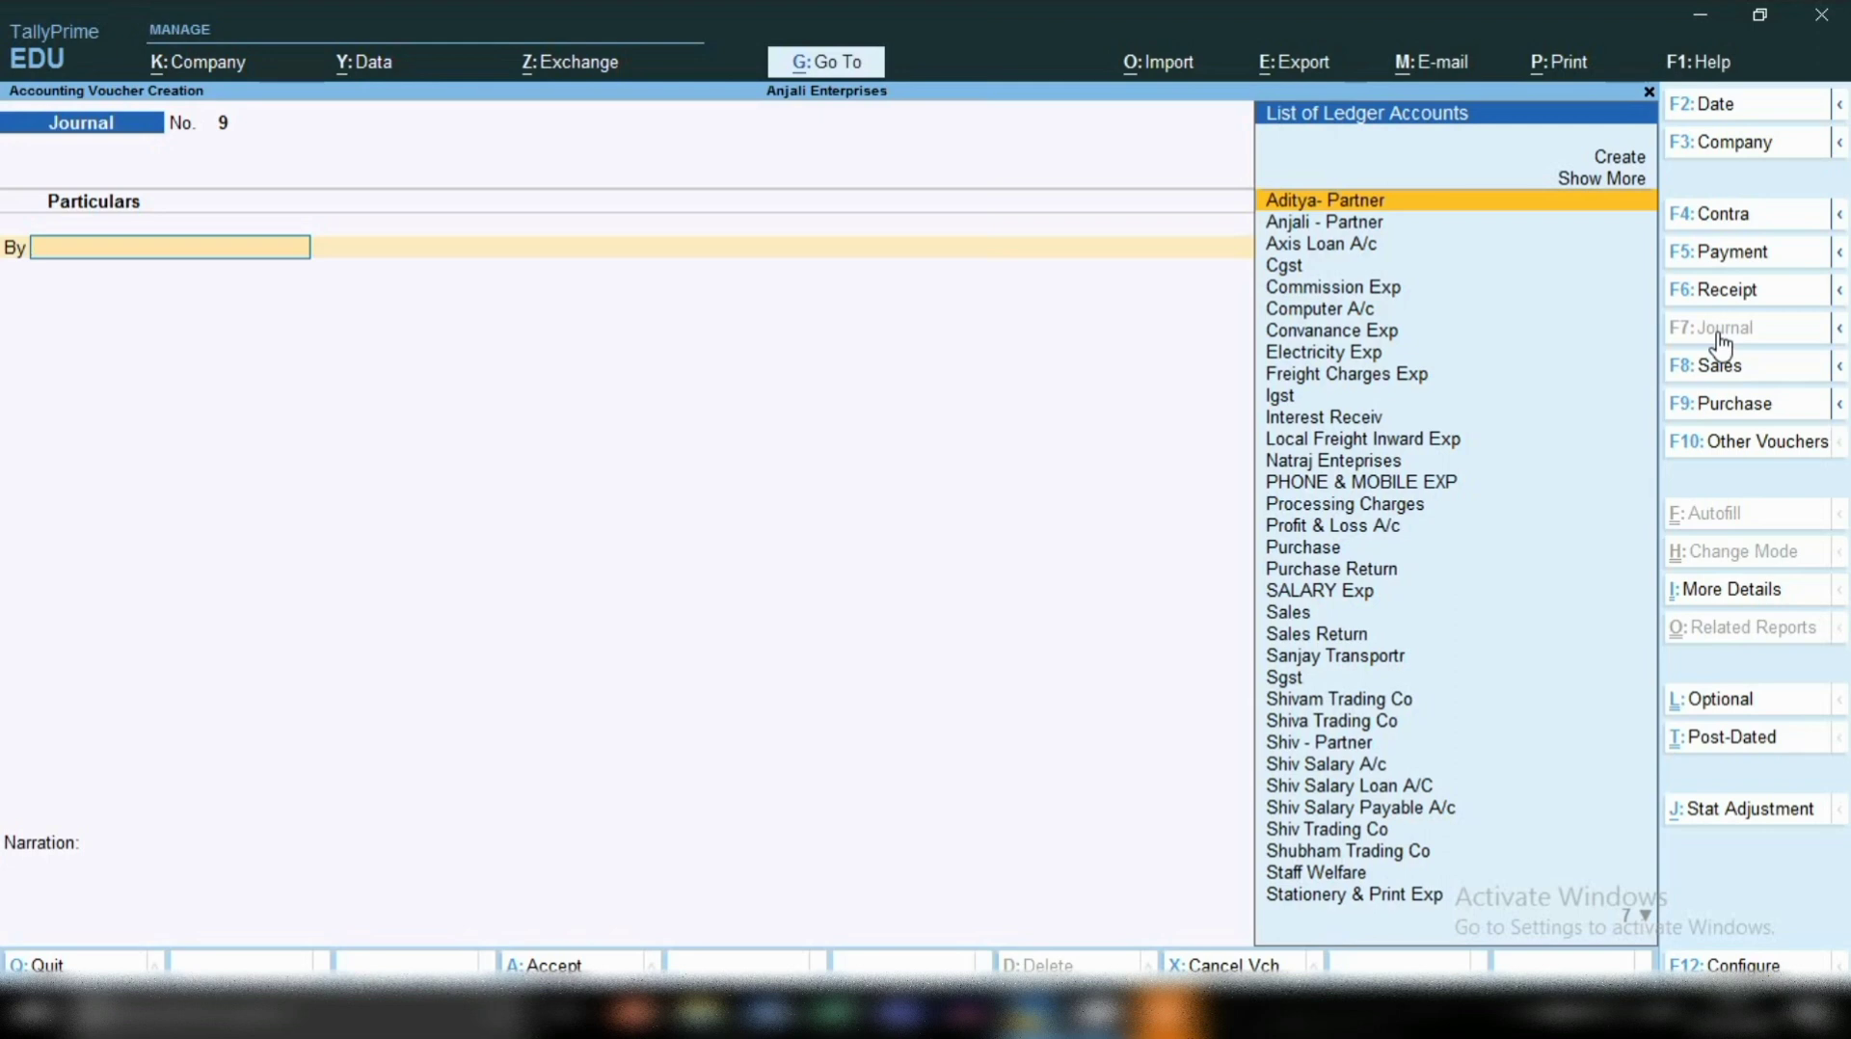
Step: Debit the Commission Exp ledger with 1,000 in the journal voucher
{"action": "type", "text": "Co"}
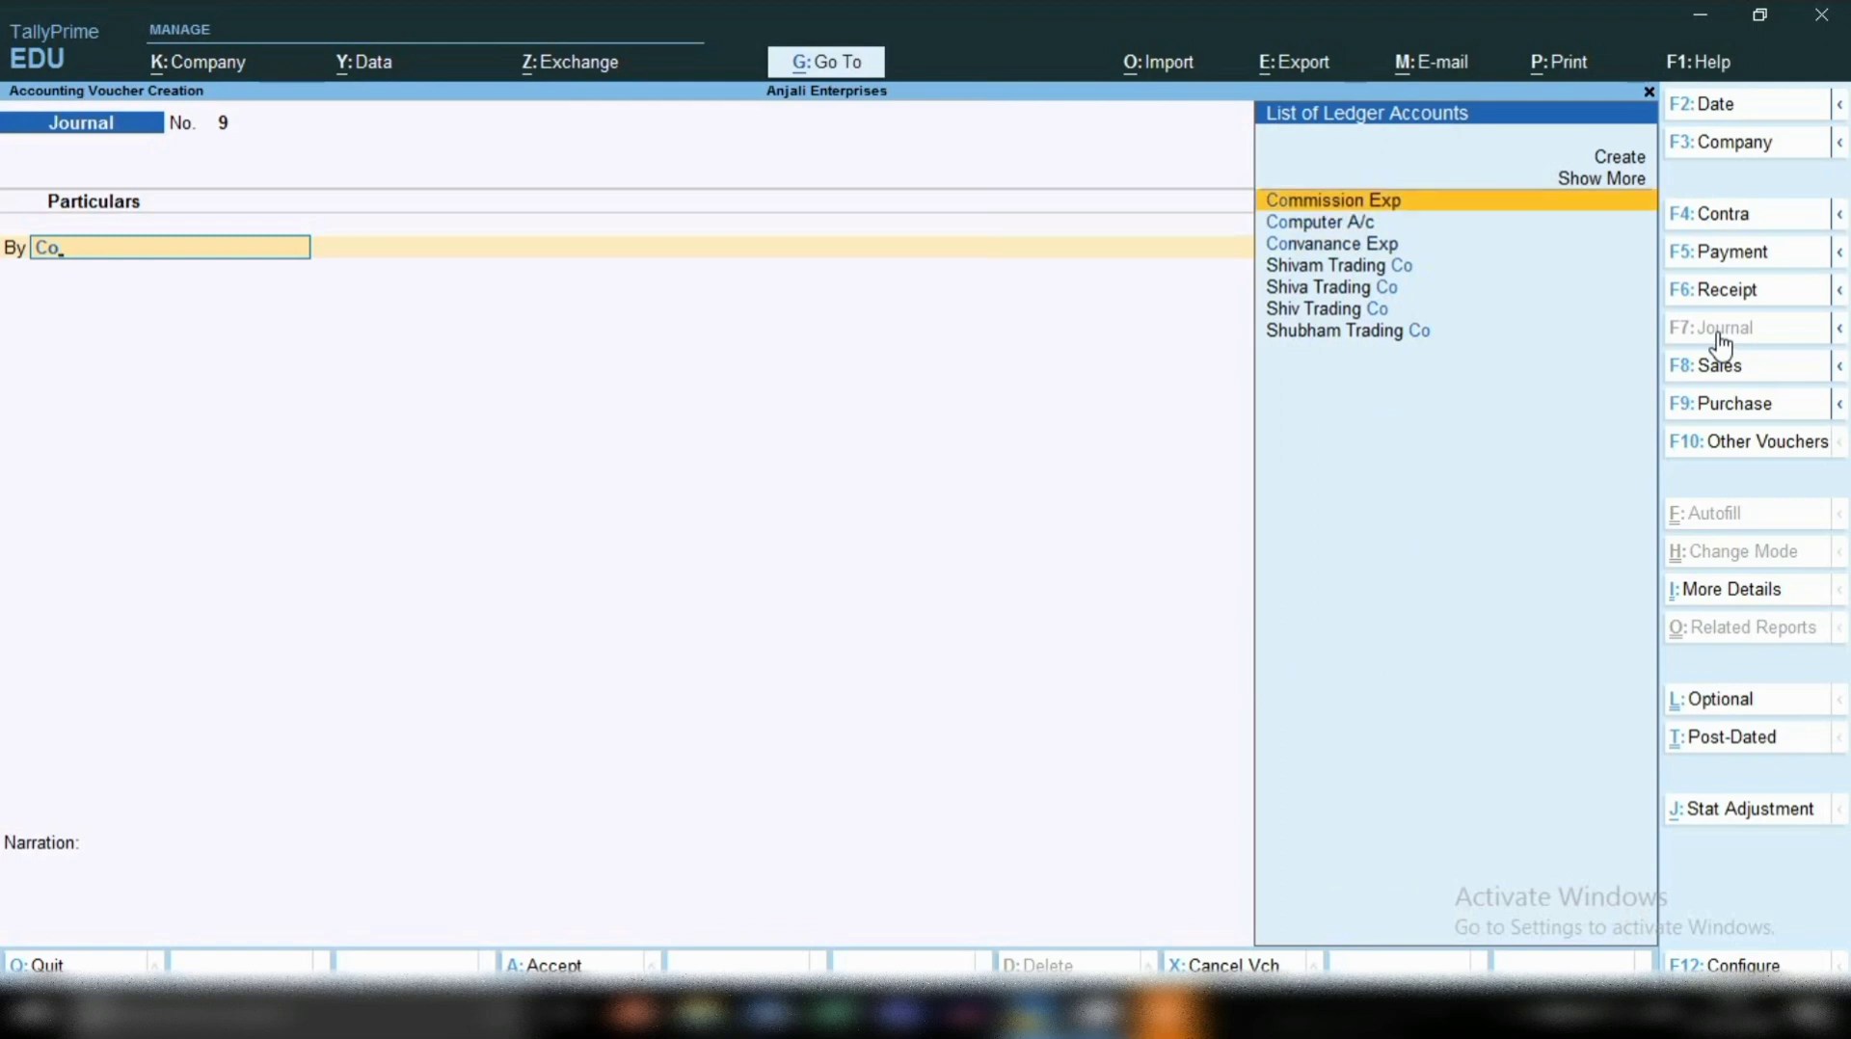
{"action": "key", "text": "Return"}
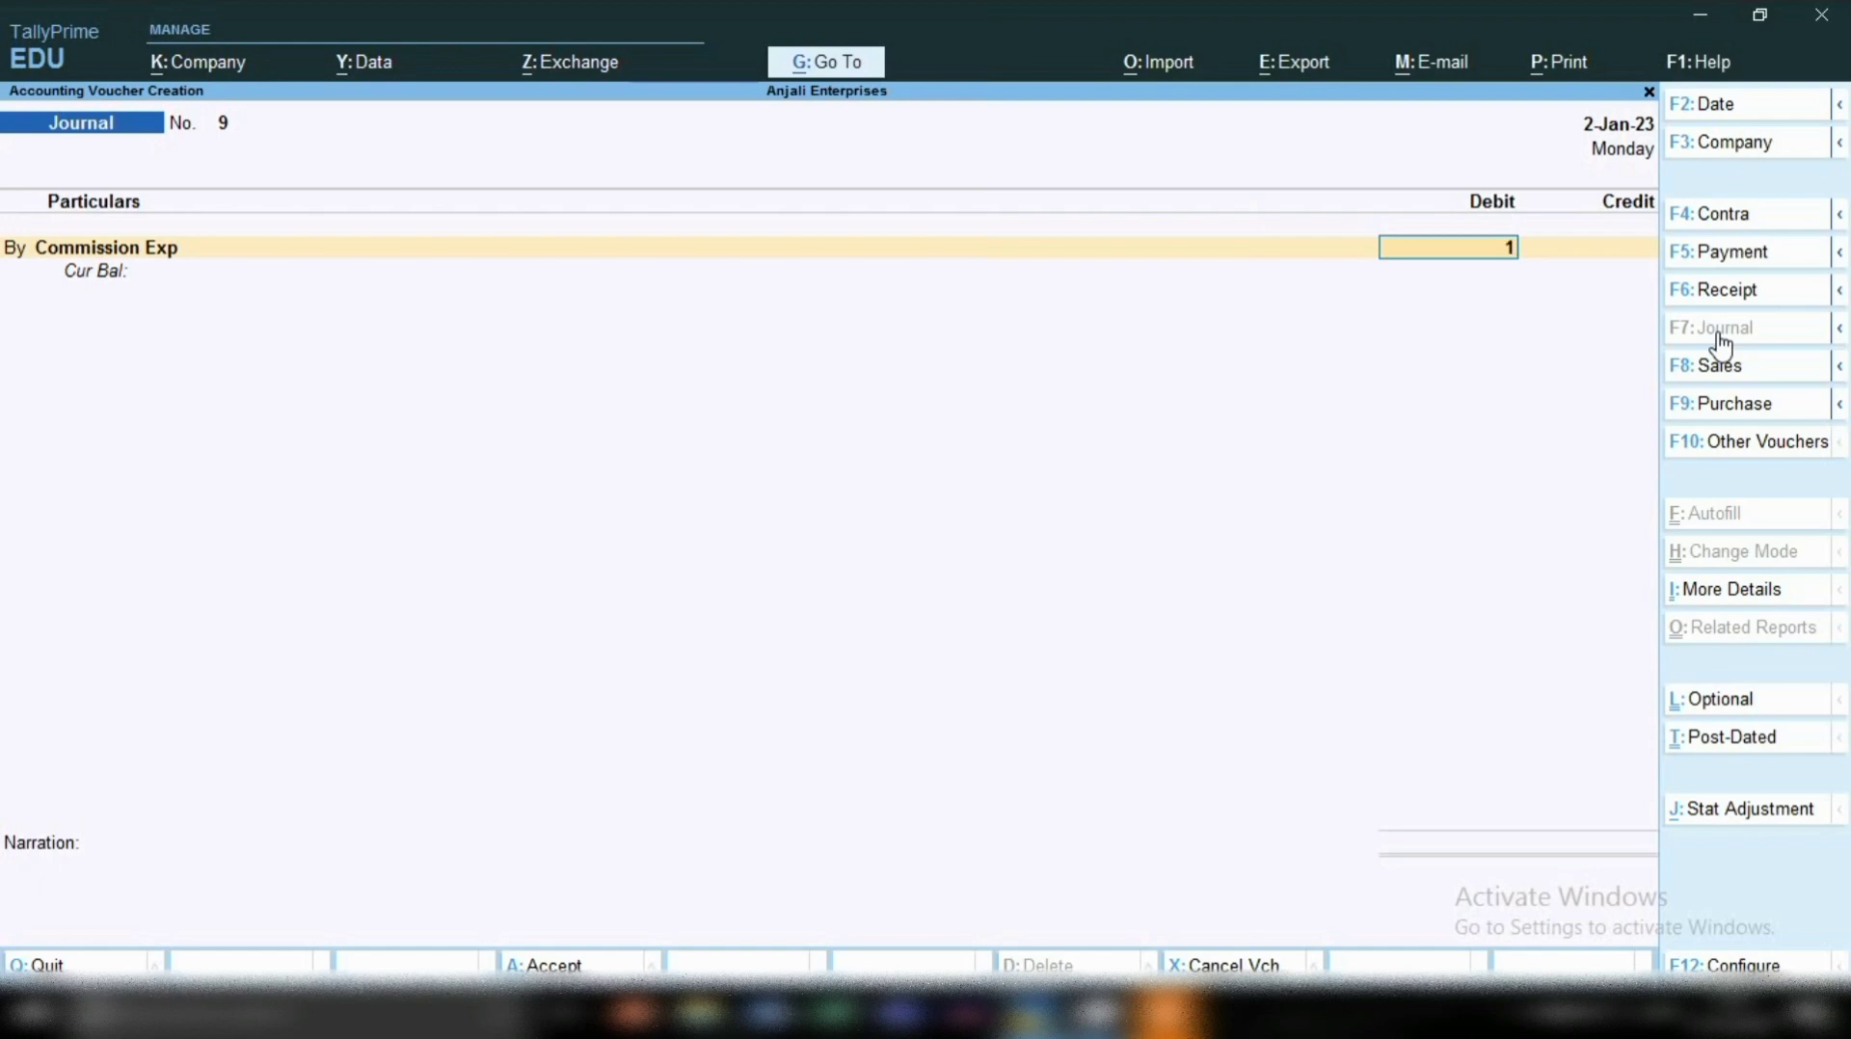
{"action": "type", "text": "000"}
{"action": "key", "text": "Return"}
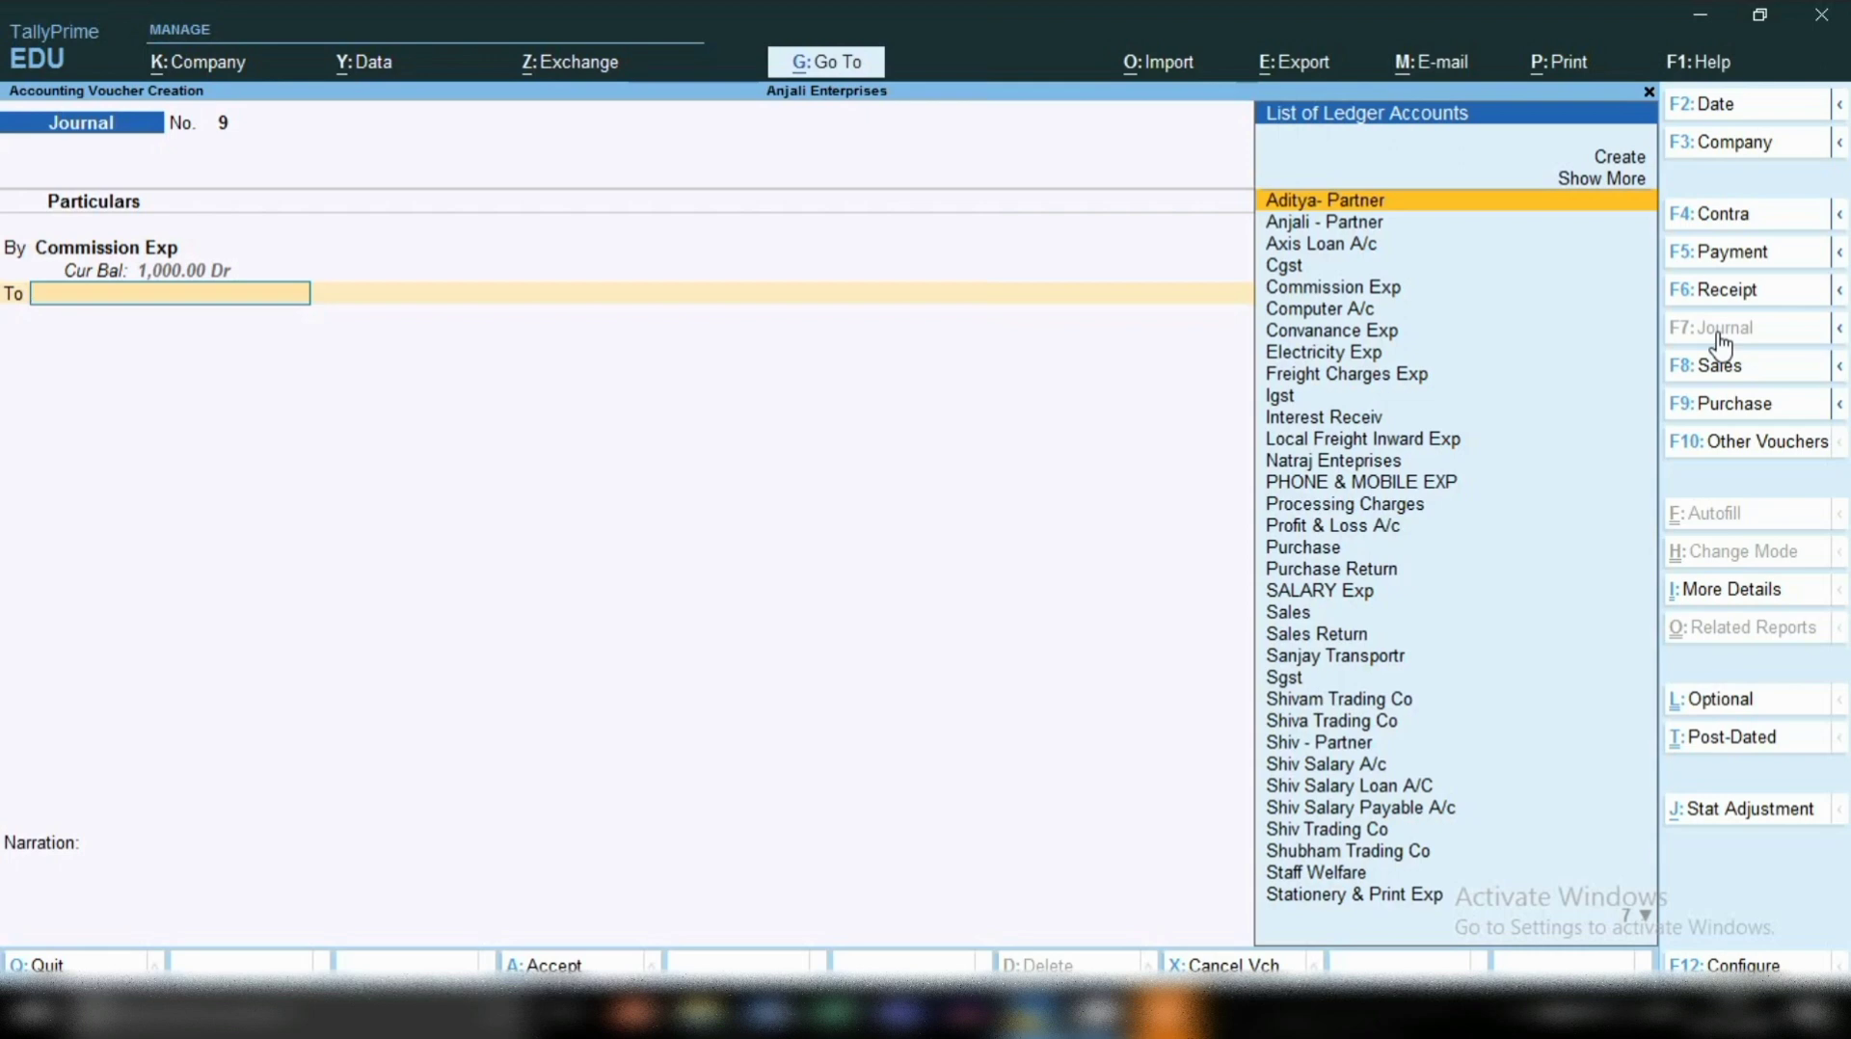
Step: Credit Cash with 1,000, leave the narration blank, and save the journal voucher
{"action": "type", "text": "Cas"}
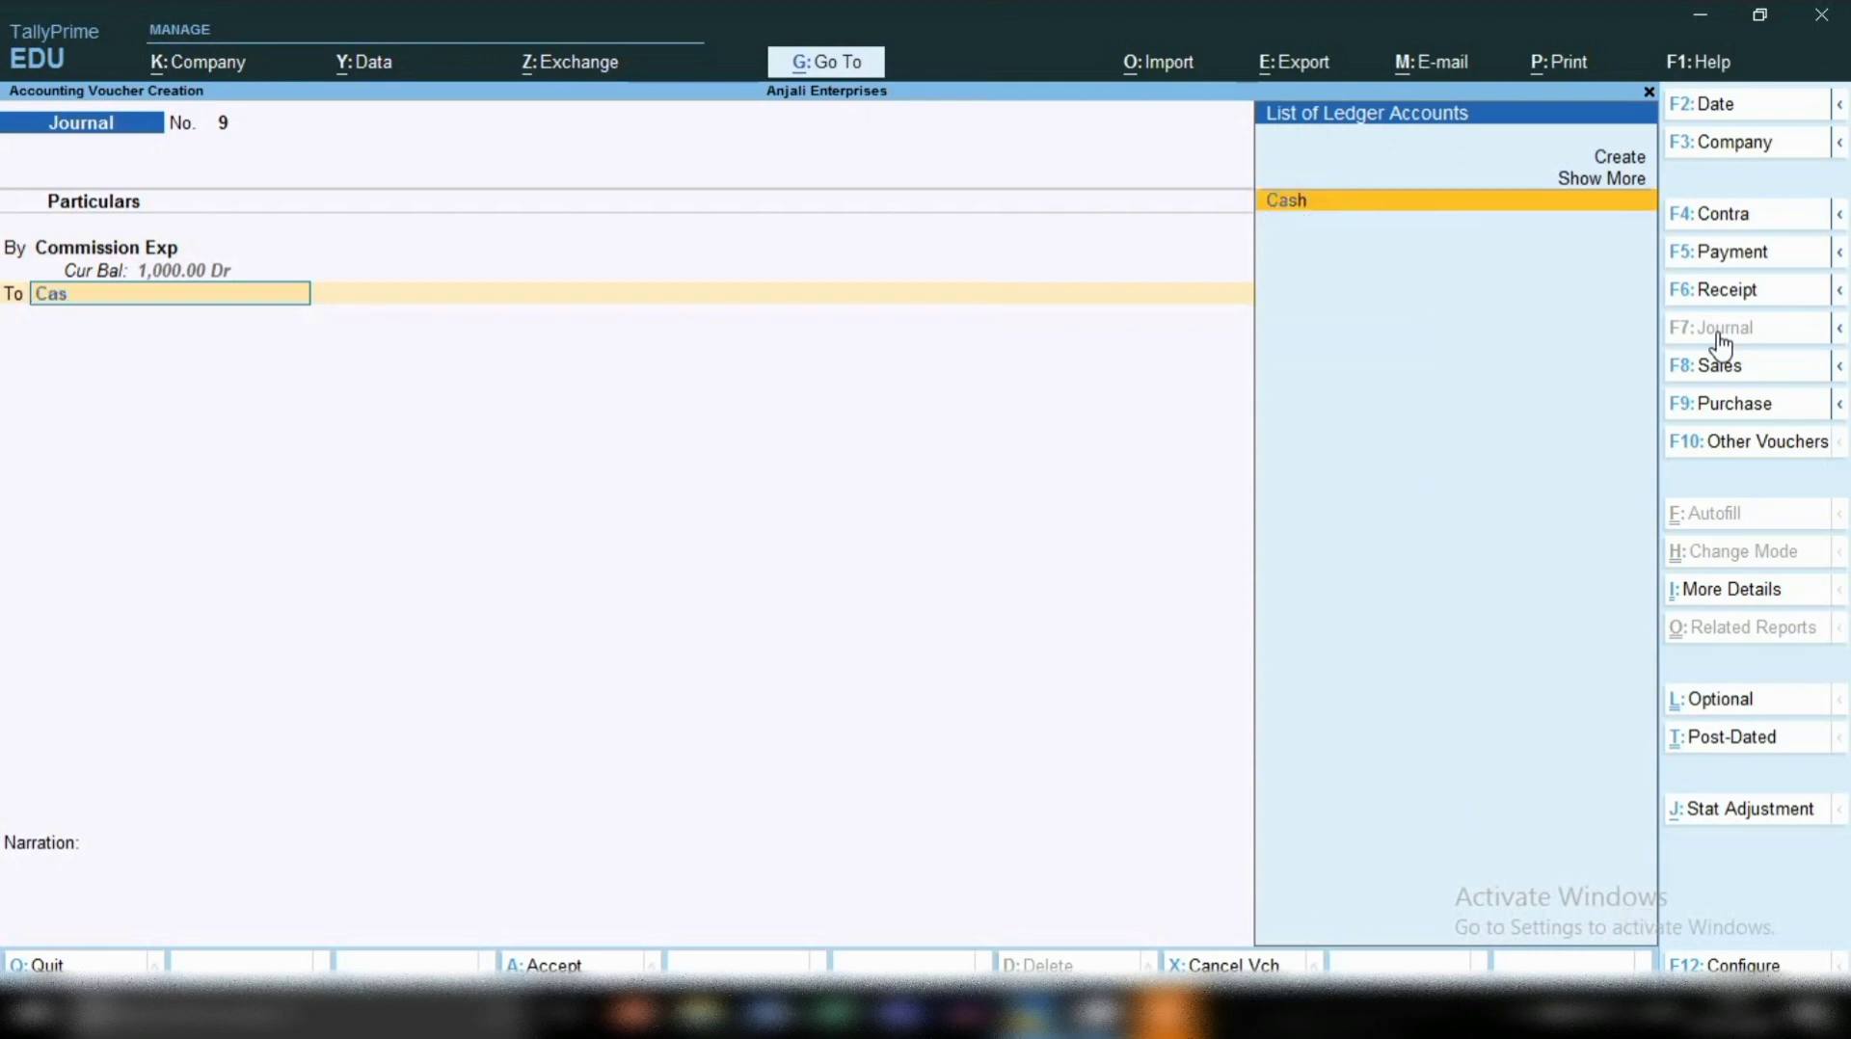
{"action": "key", "text": "Return"}
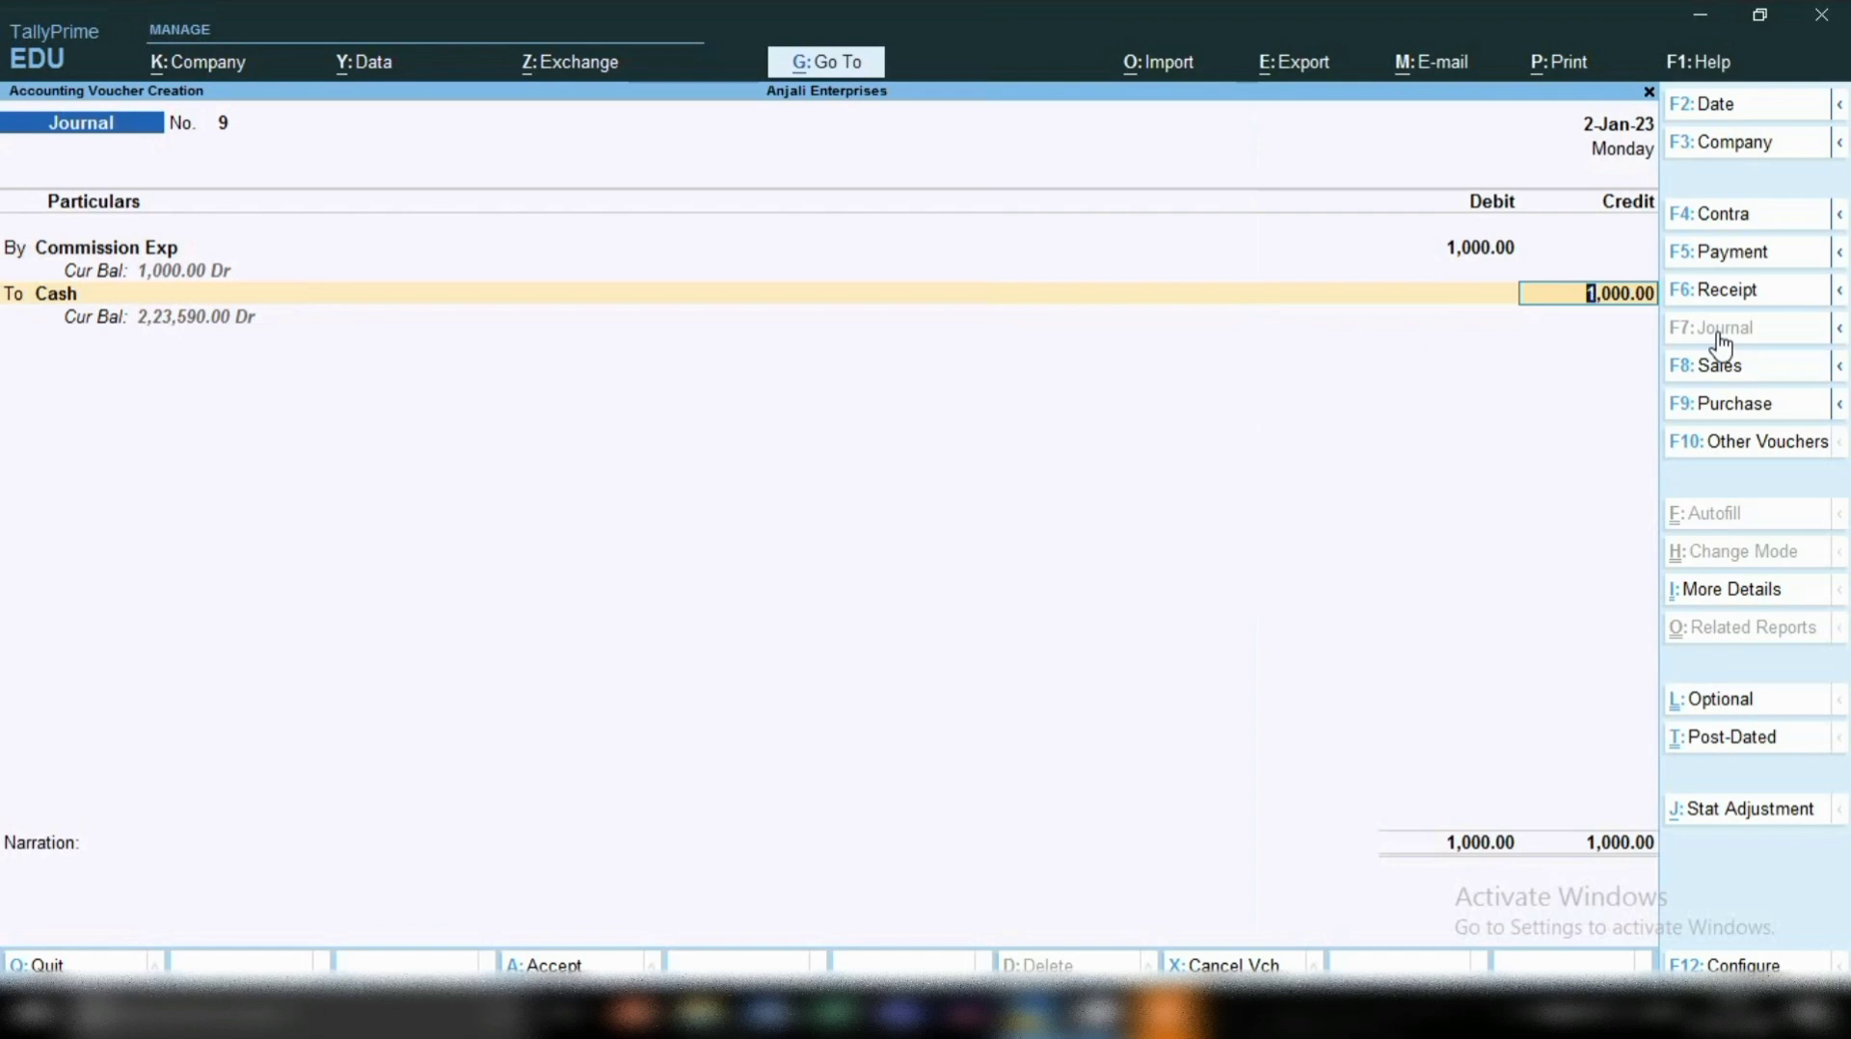
{"action": "key", "text": "Return"}
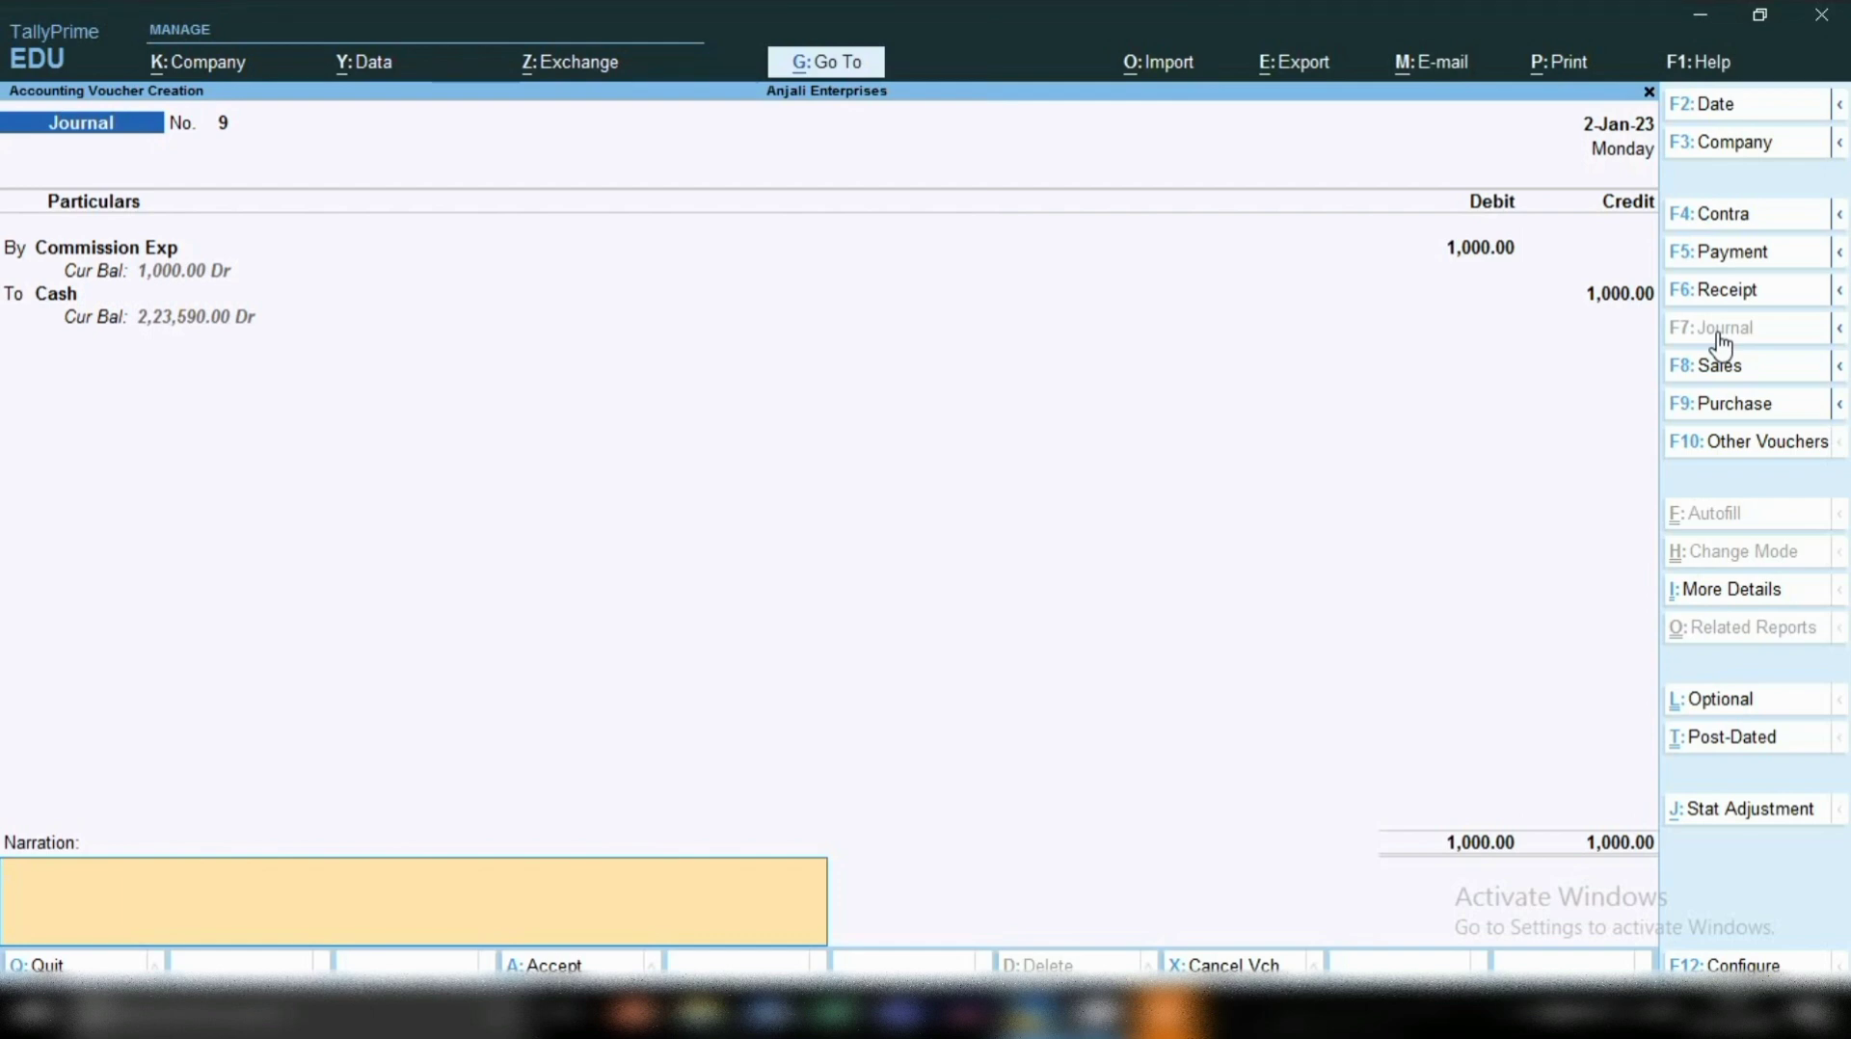
{"action": "key", "text": "Return"}
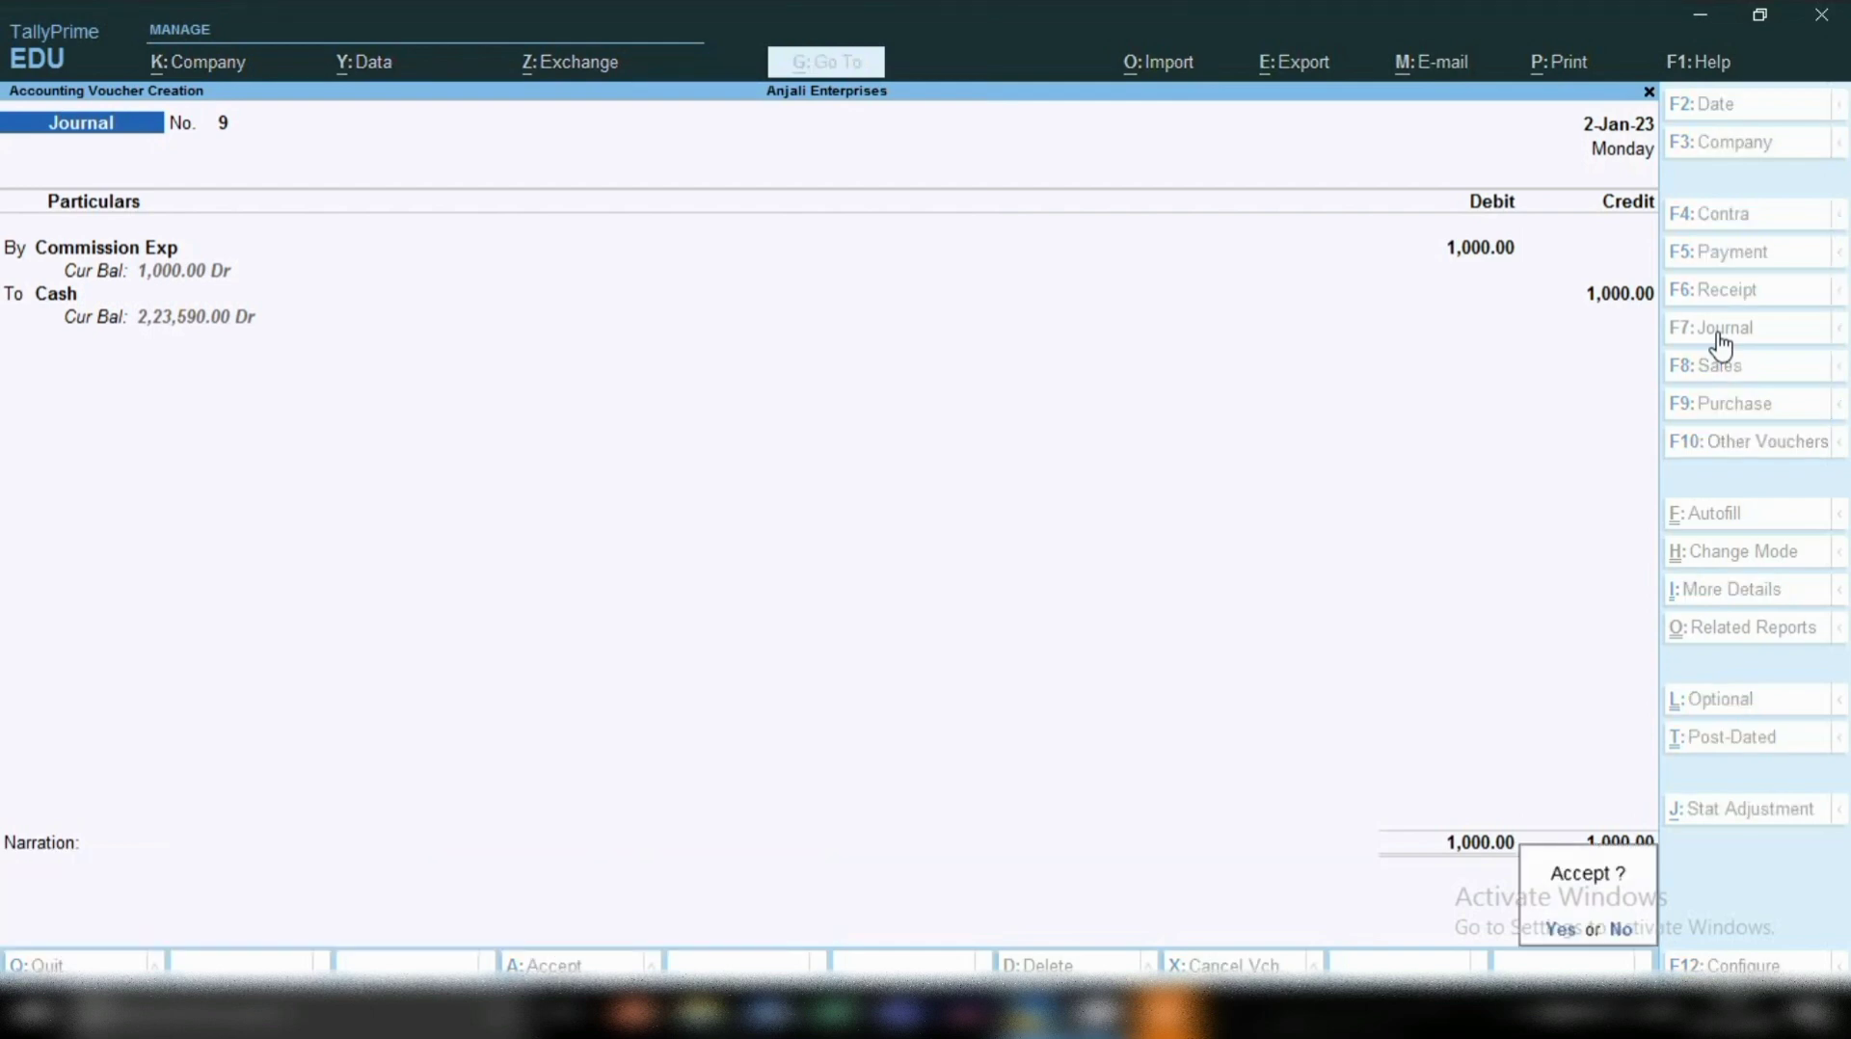
{"action": "key", "text": "Return"}
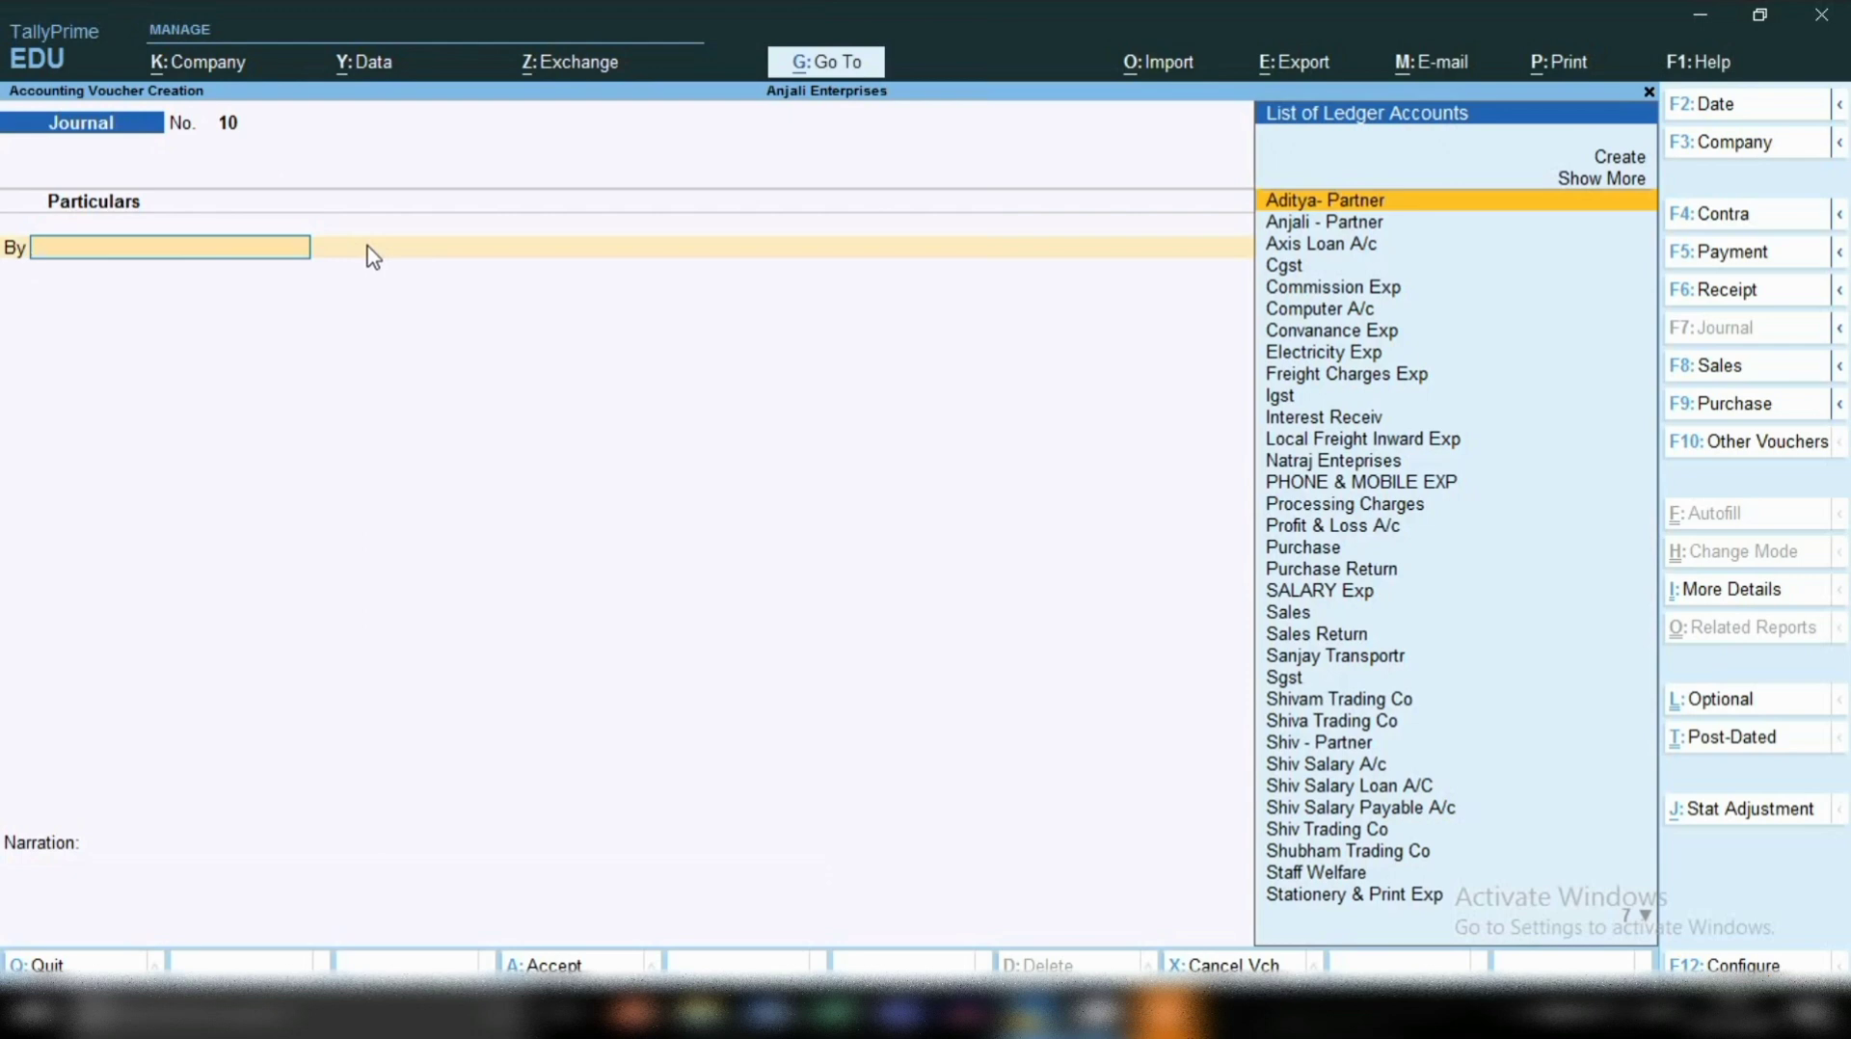
{"action": "key", "text": "F2"}
{"action": "key", "text": "BackSpace"}
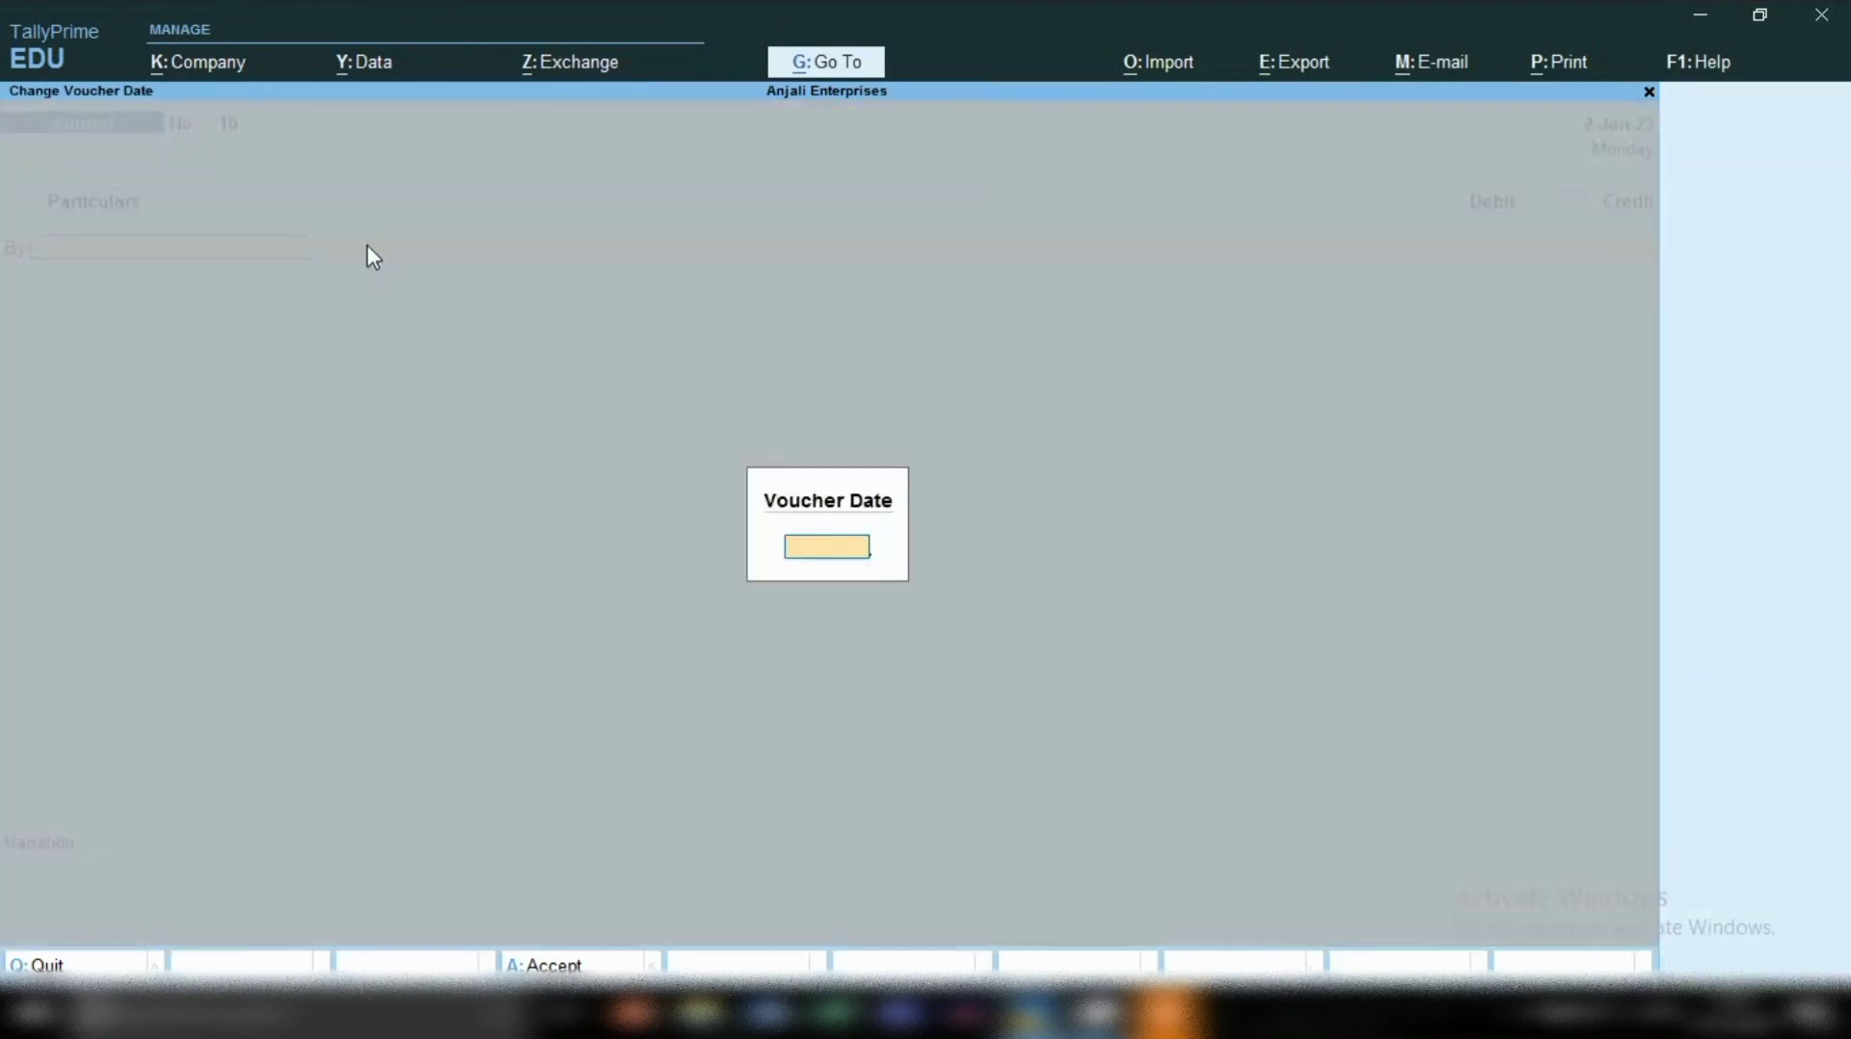
{"action": "key", "text": "Escape"}
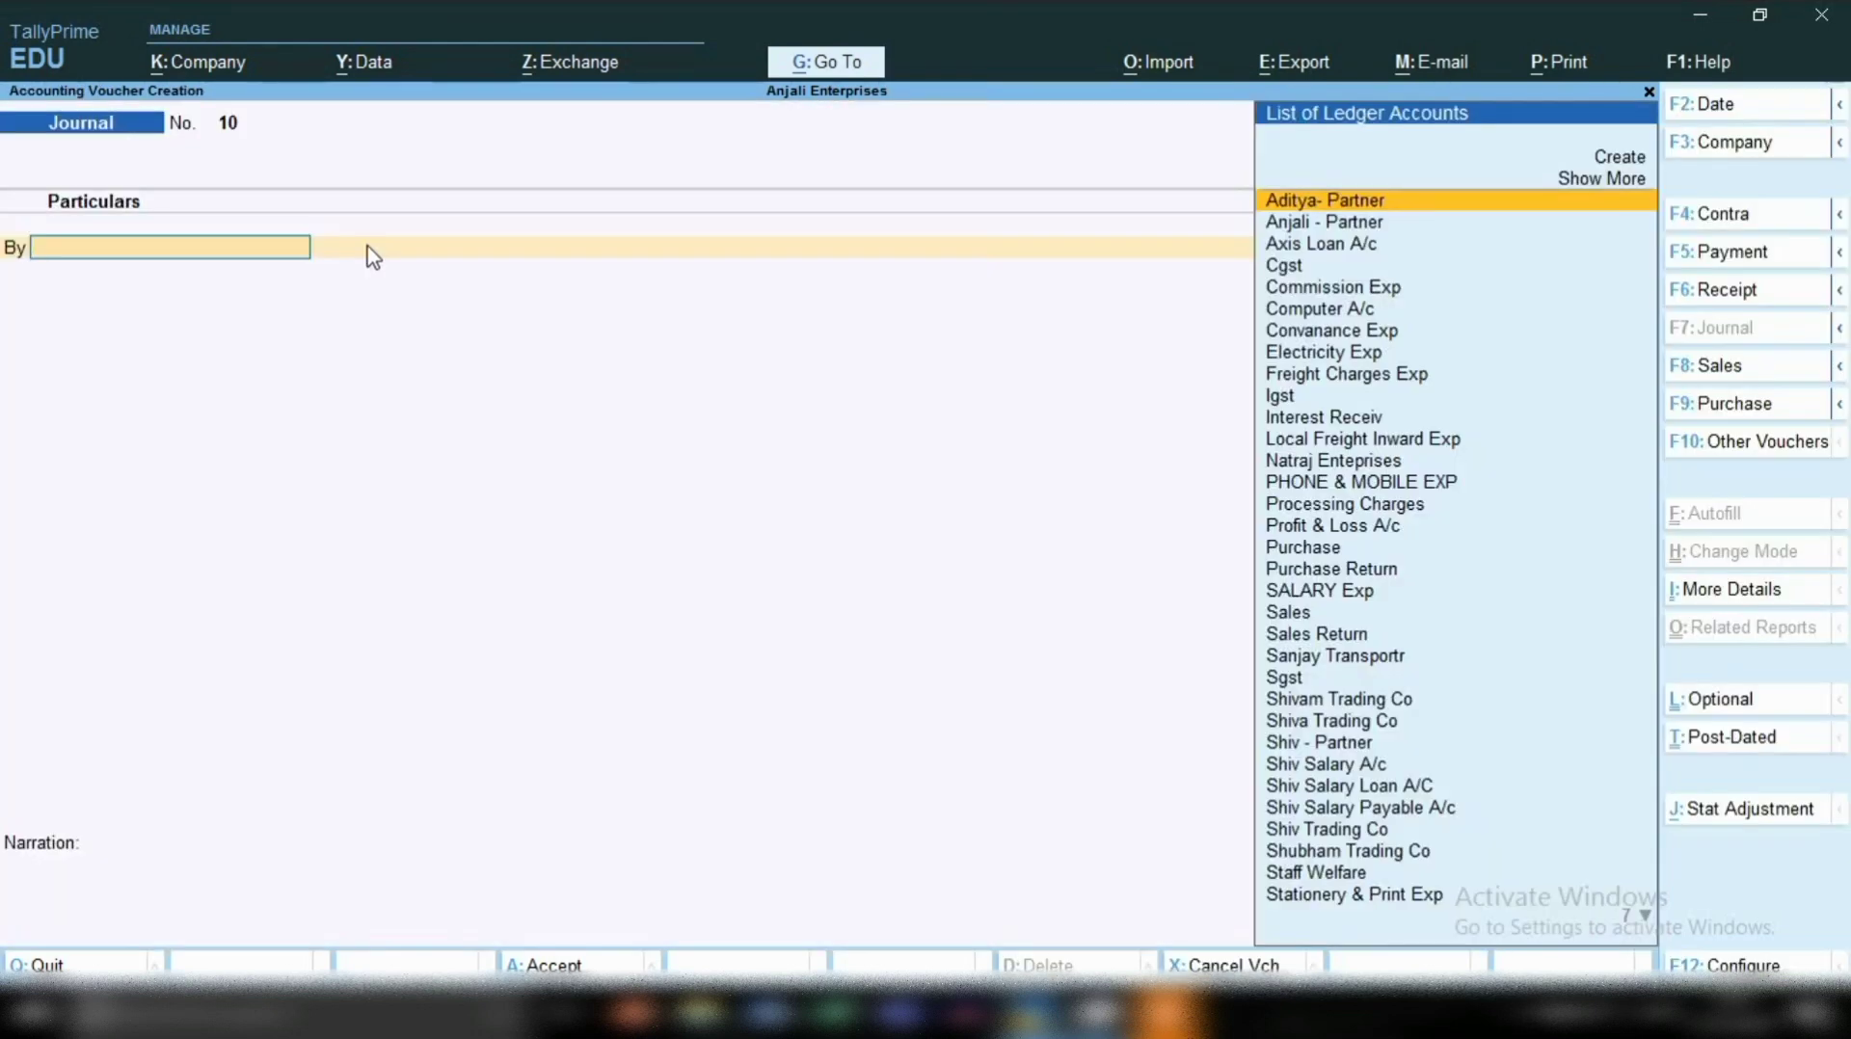
Step: Debit the Commission Exp ledger with 4,000 in the new journal voucher
{"action": "type", "text": "Co"}
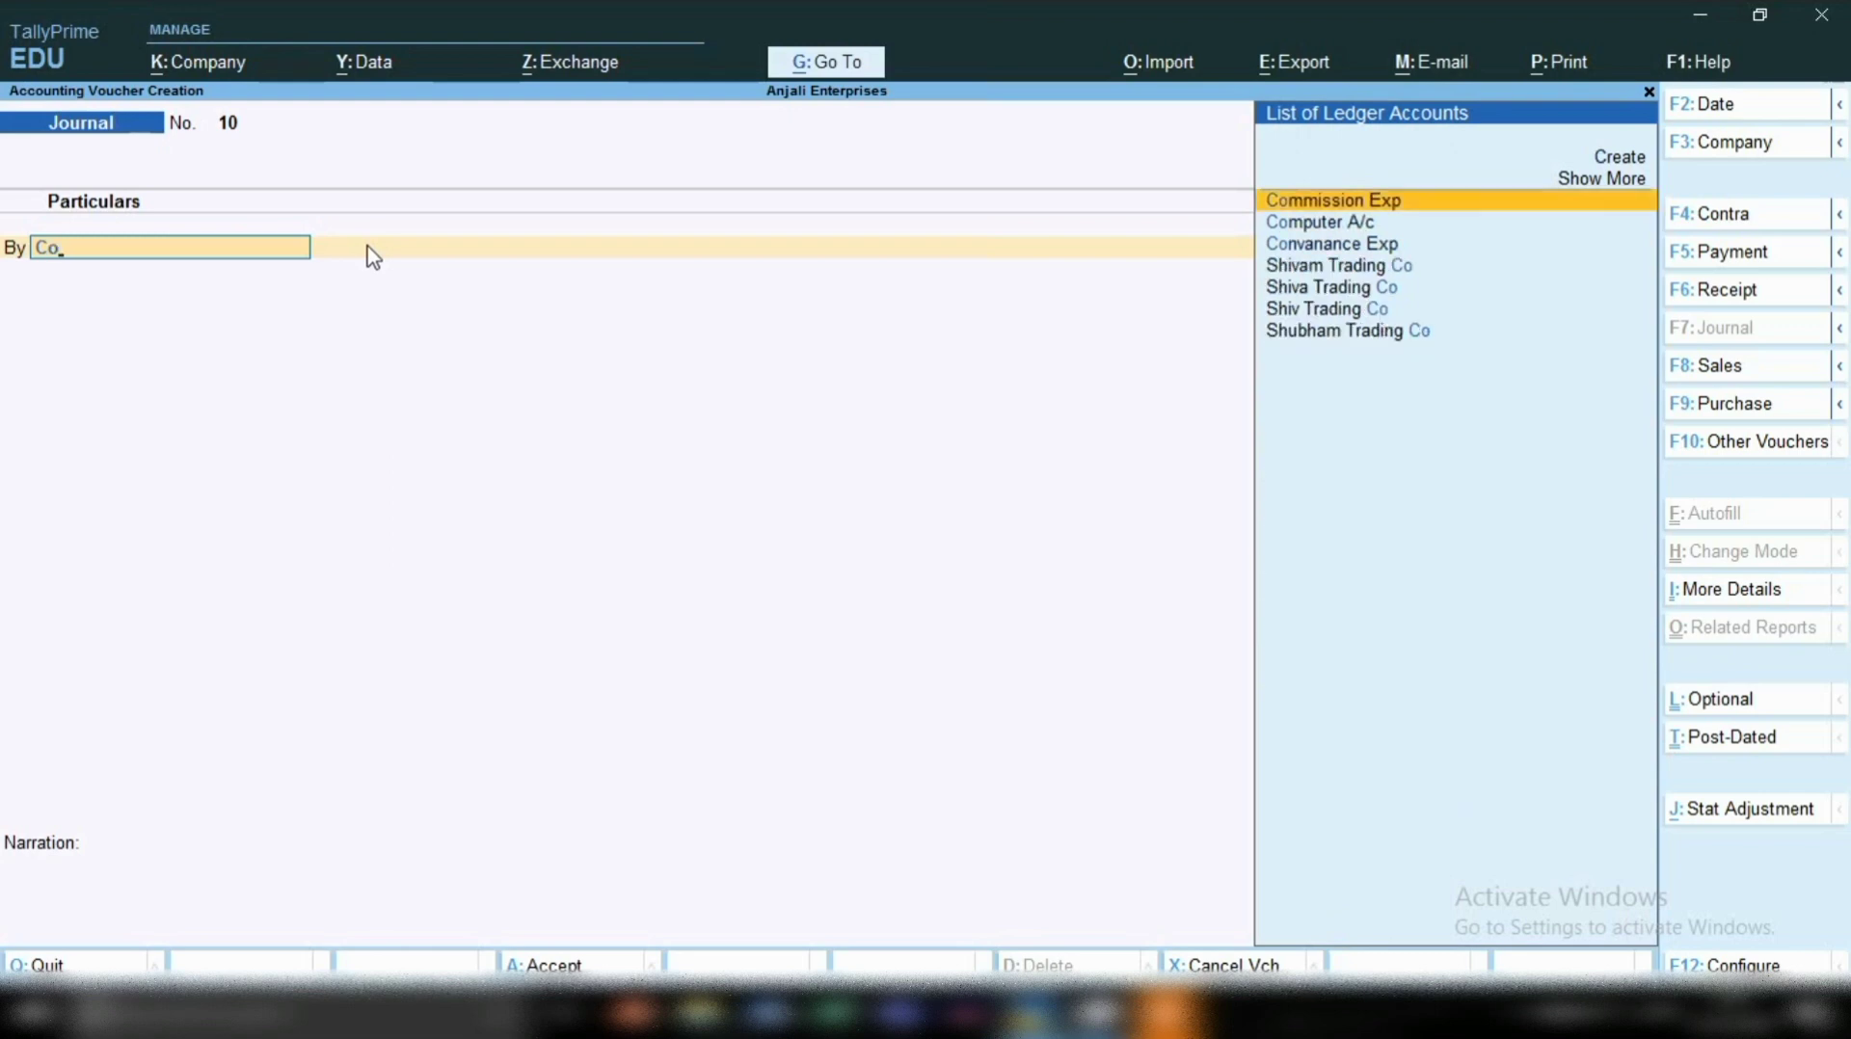
{"action": "key", "text": "Return"}
{"action": "type", "text": "4"}
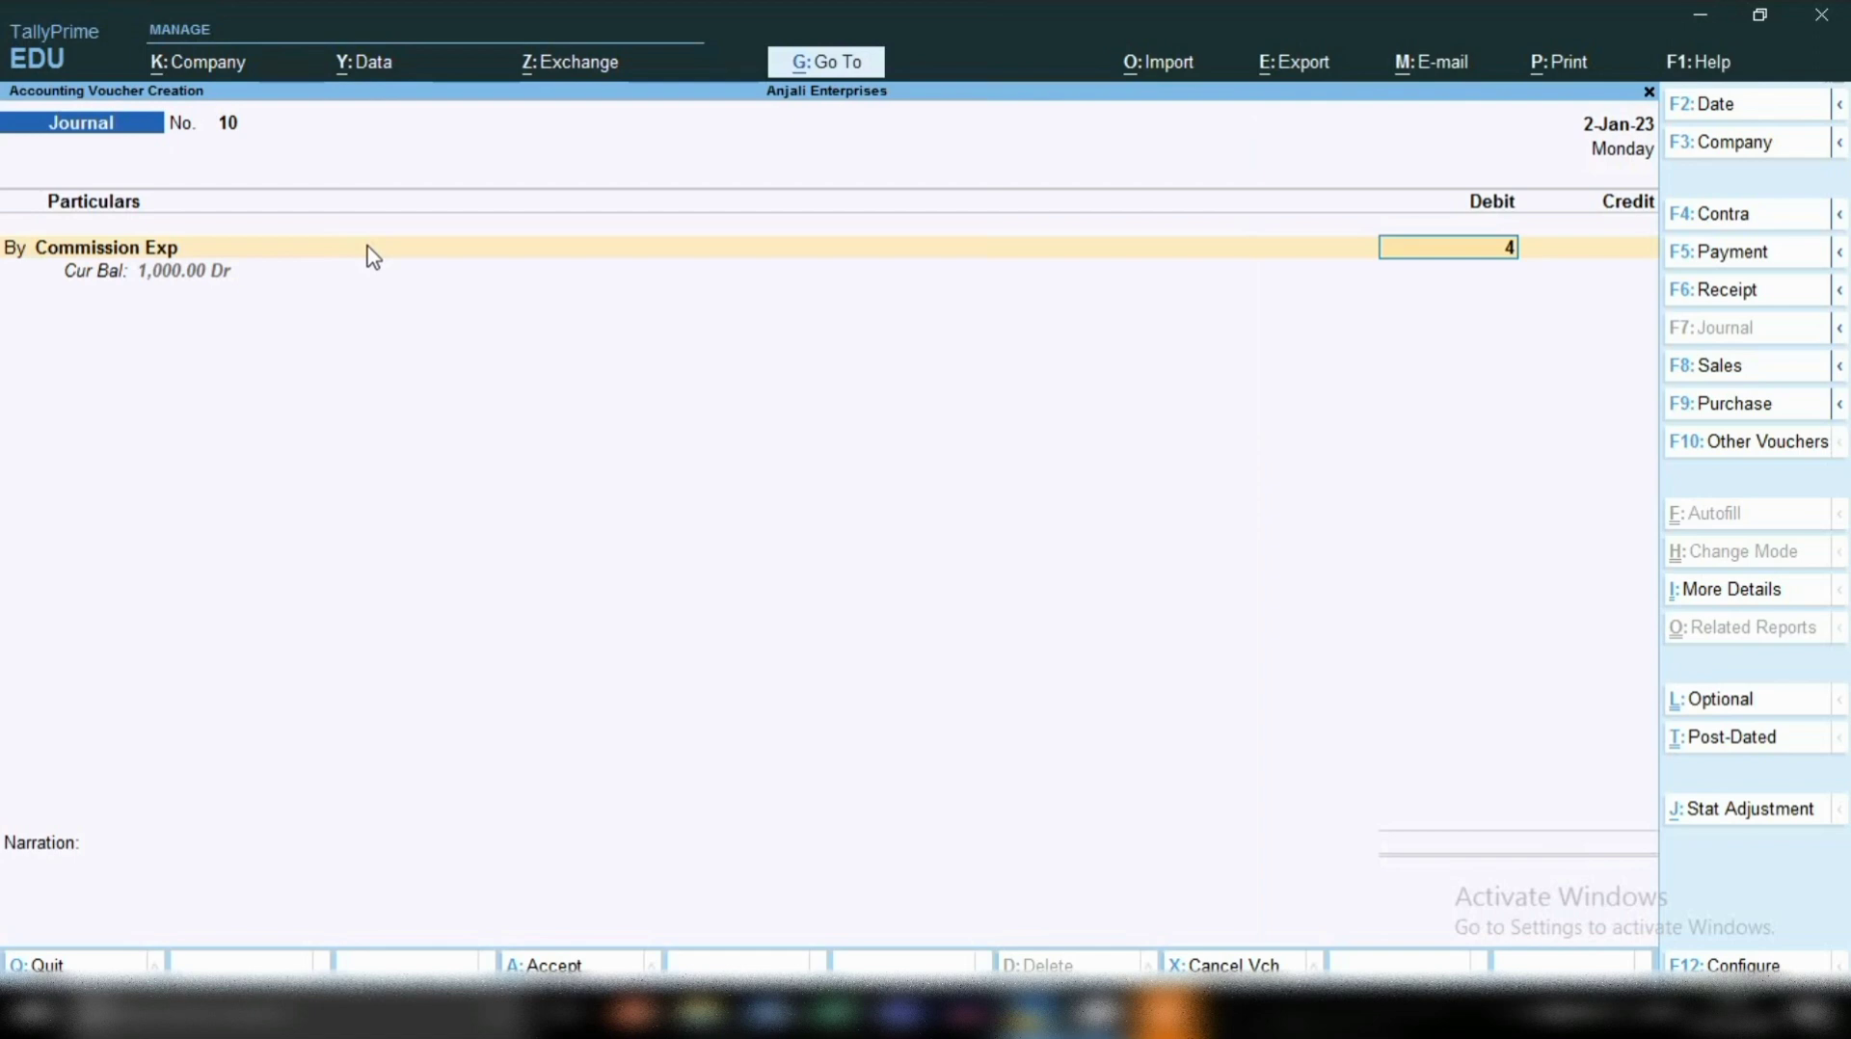
{"action": "type", "text": "000"}
{"action": "key", "text": "Return"}
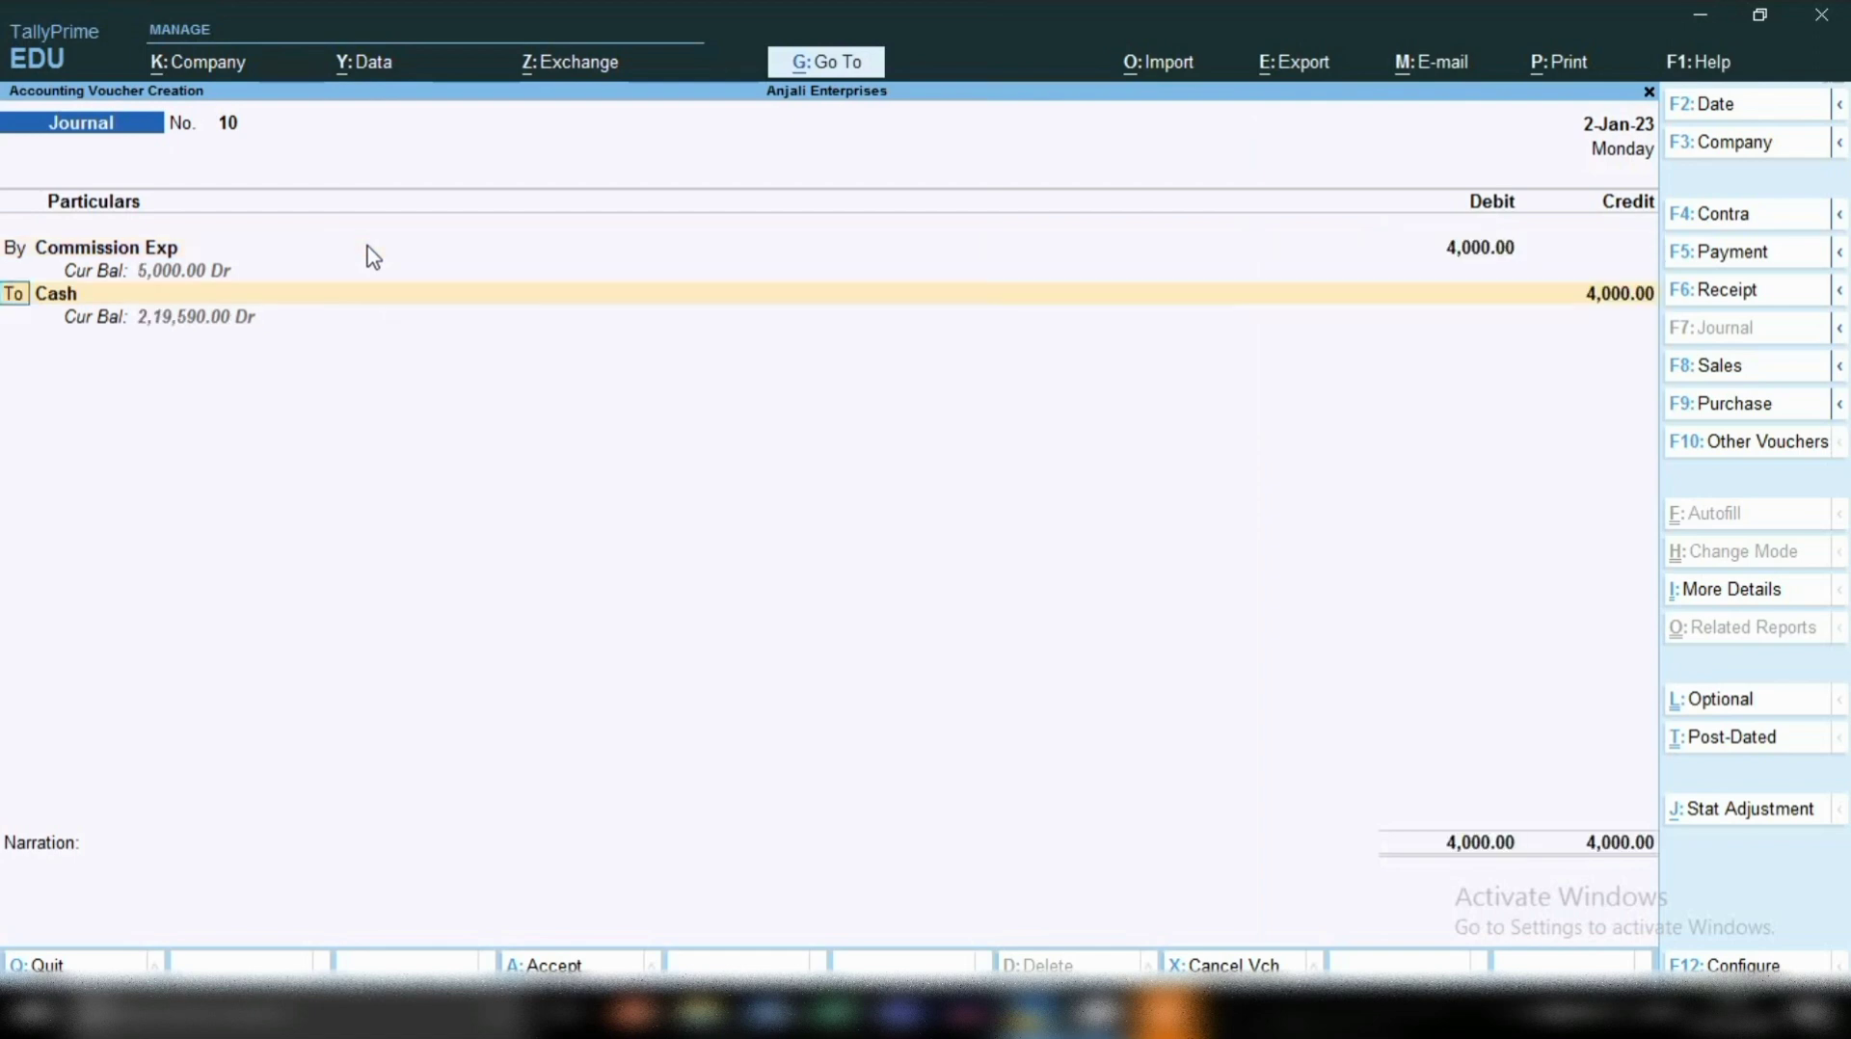
Step: Credit Cash with 4,000, leave the narration blank, and save the journal voucher
{"action": "key", "text": "Return"}
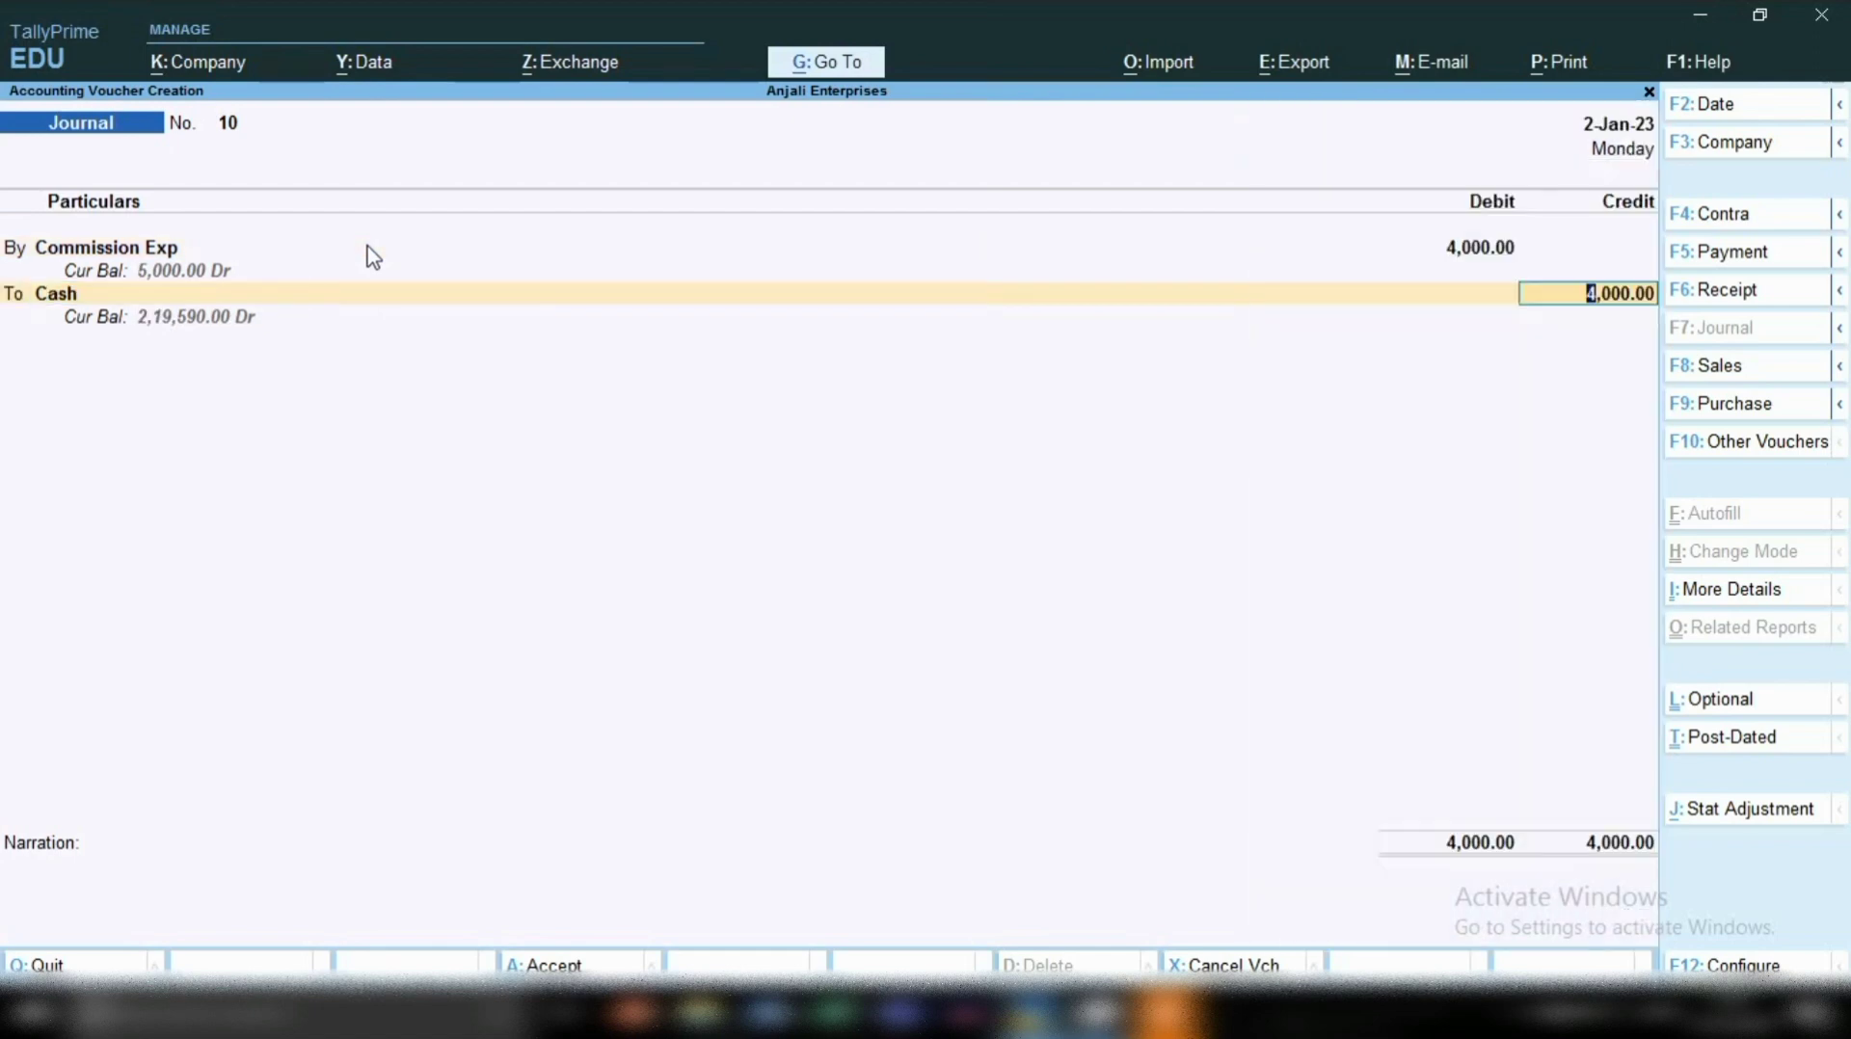
{"action": "key", "text": "Return"}
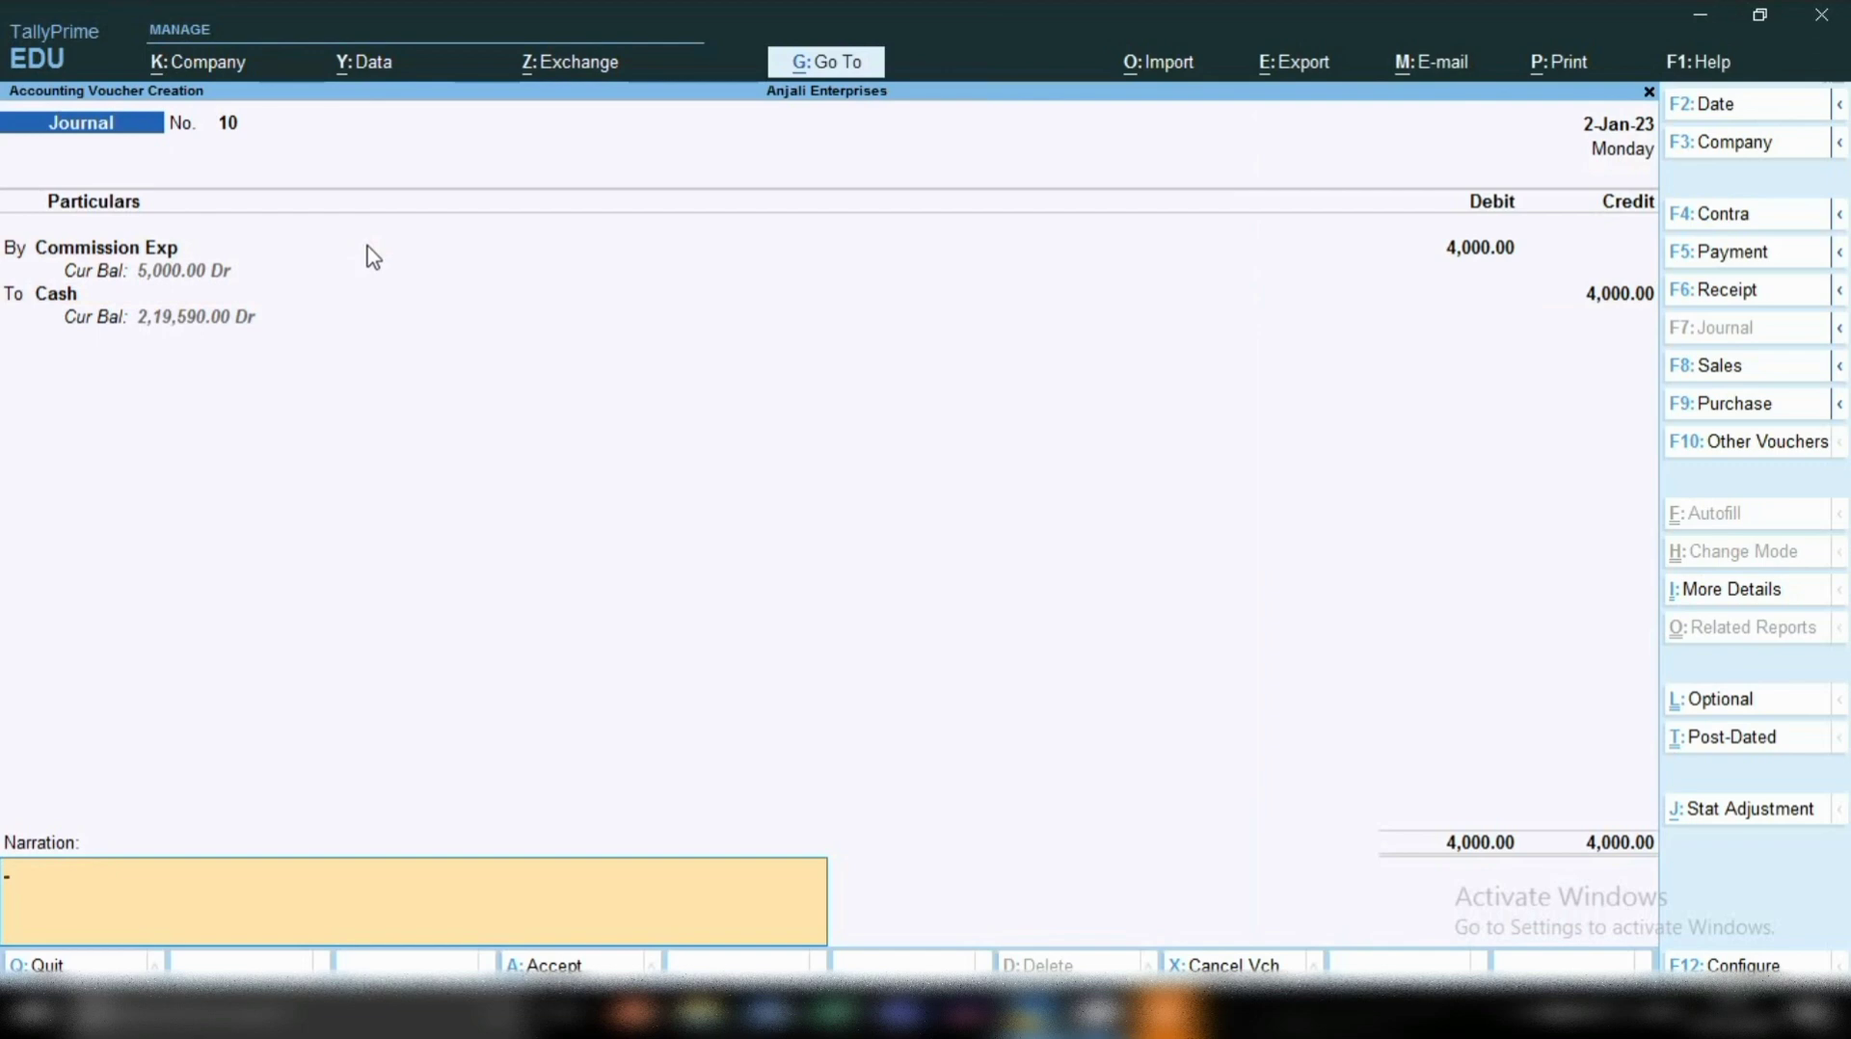
{"action": "key", "text": "Return"}
{"action": "key", "text": "y"}
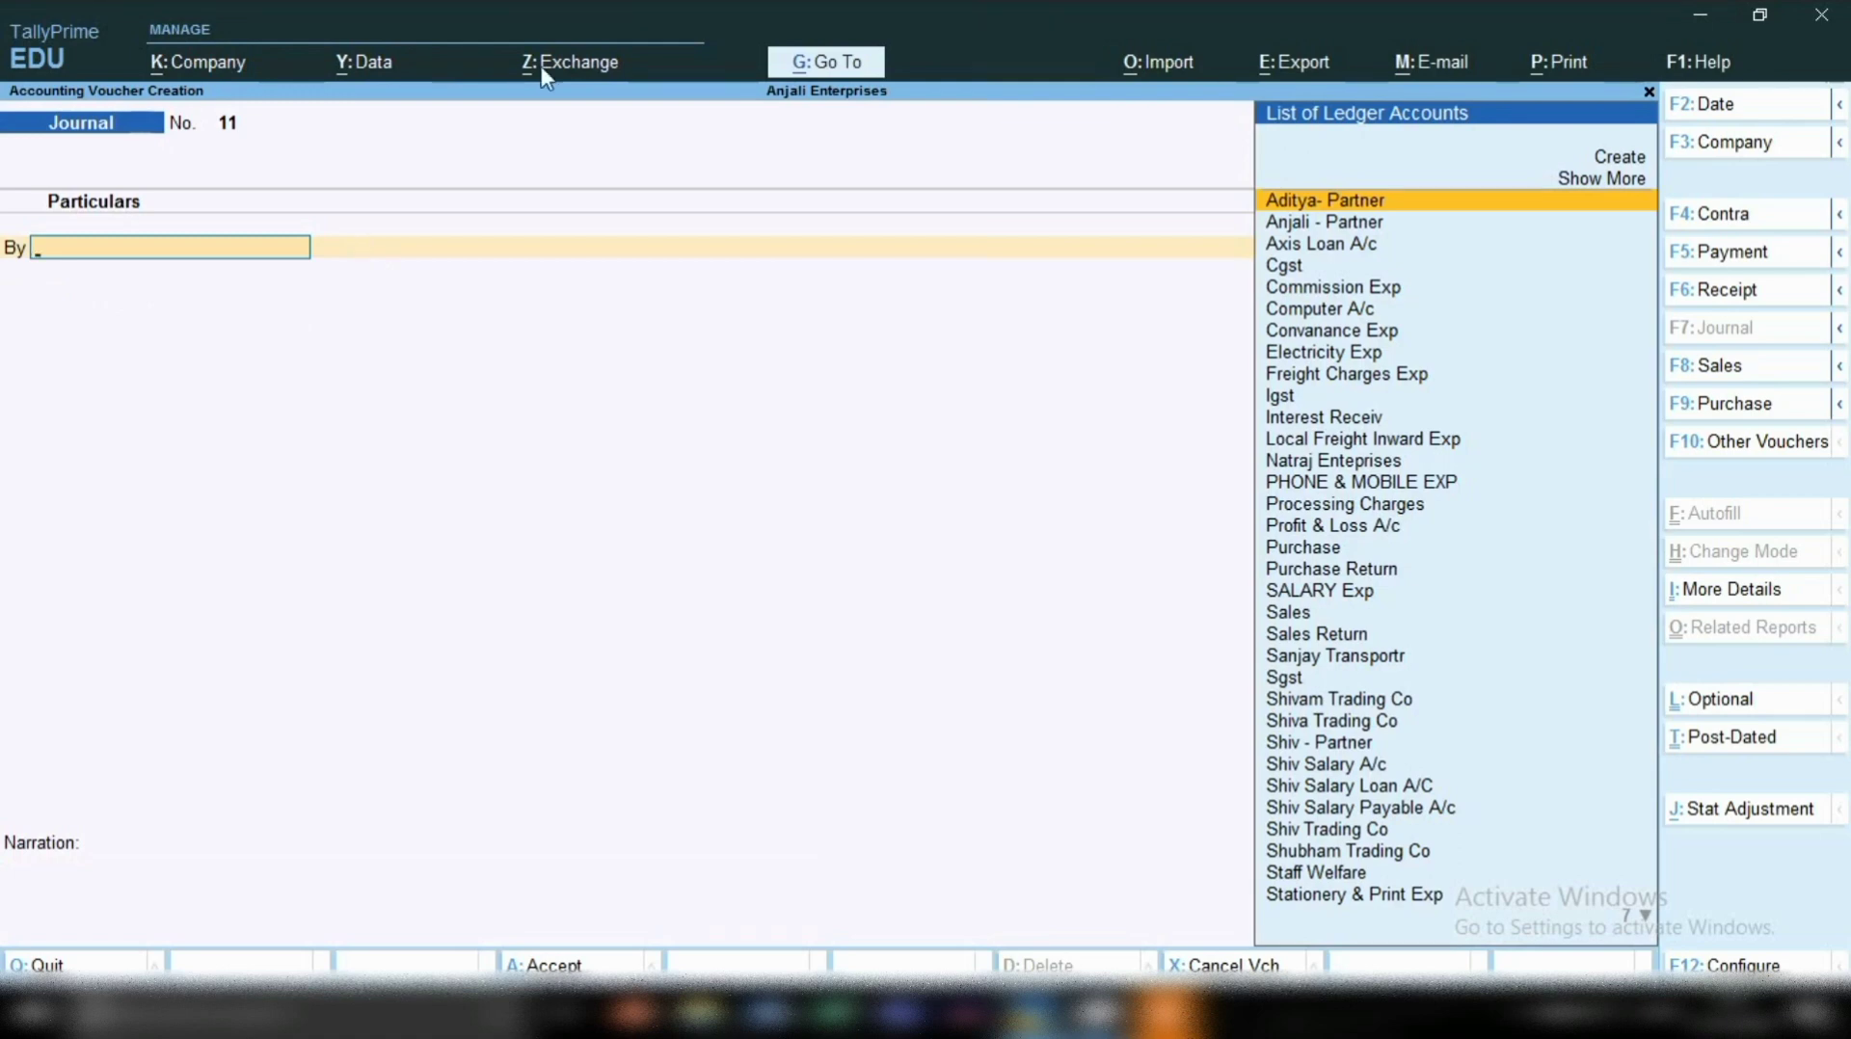
Step: Open the Balance Sheet report and drill down into its Profit & Loss A/c
{"action": "left_click", "coordinate": [834, 67]}
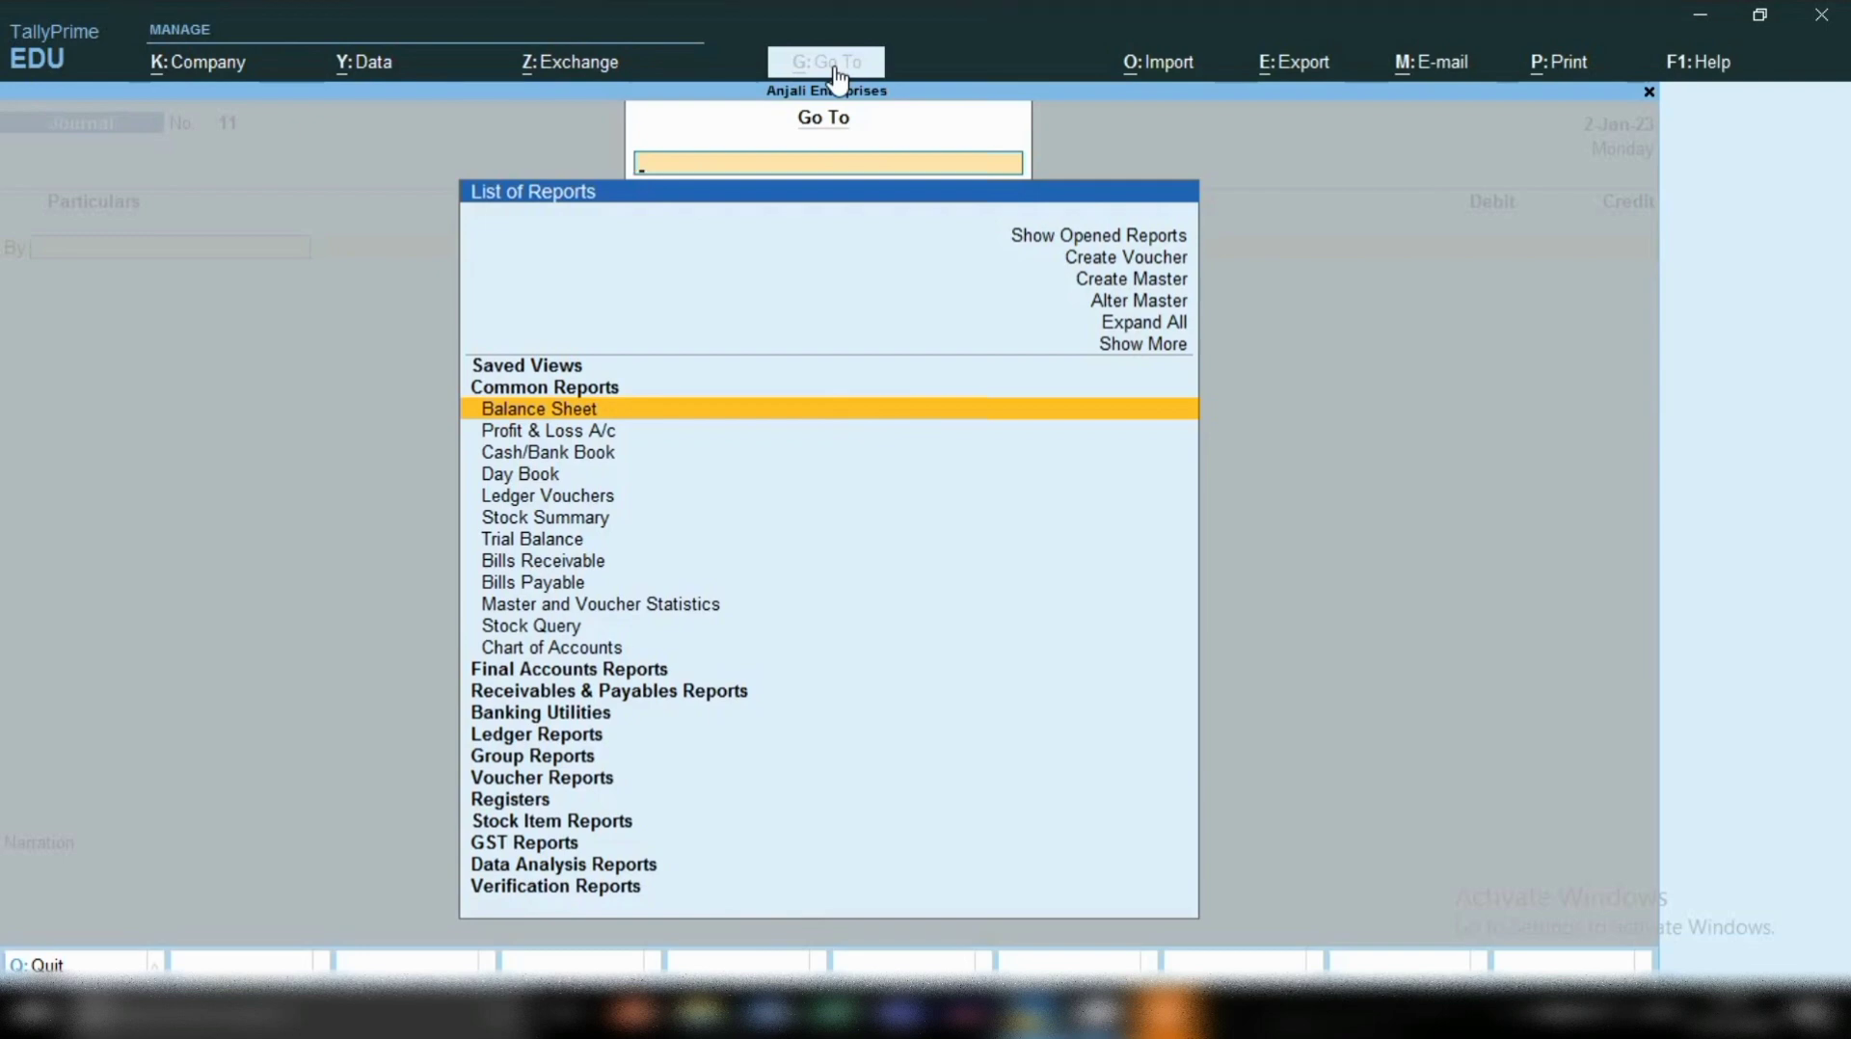
{"action": "key", "text": "Return"}
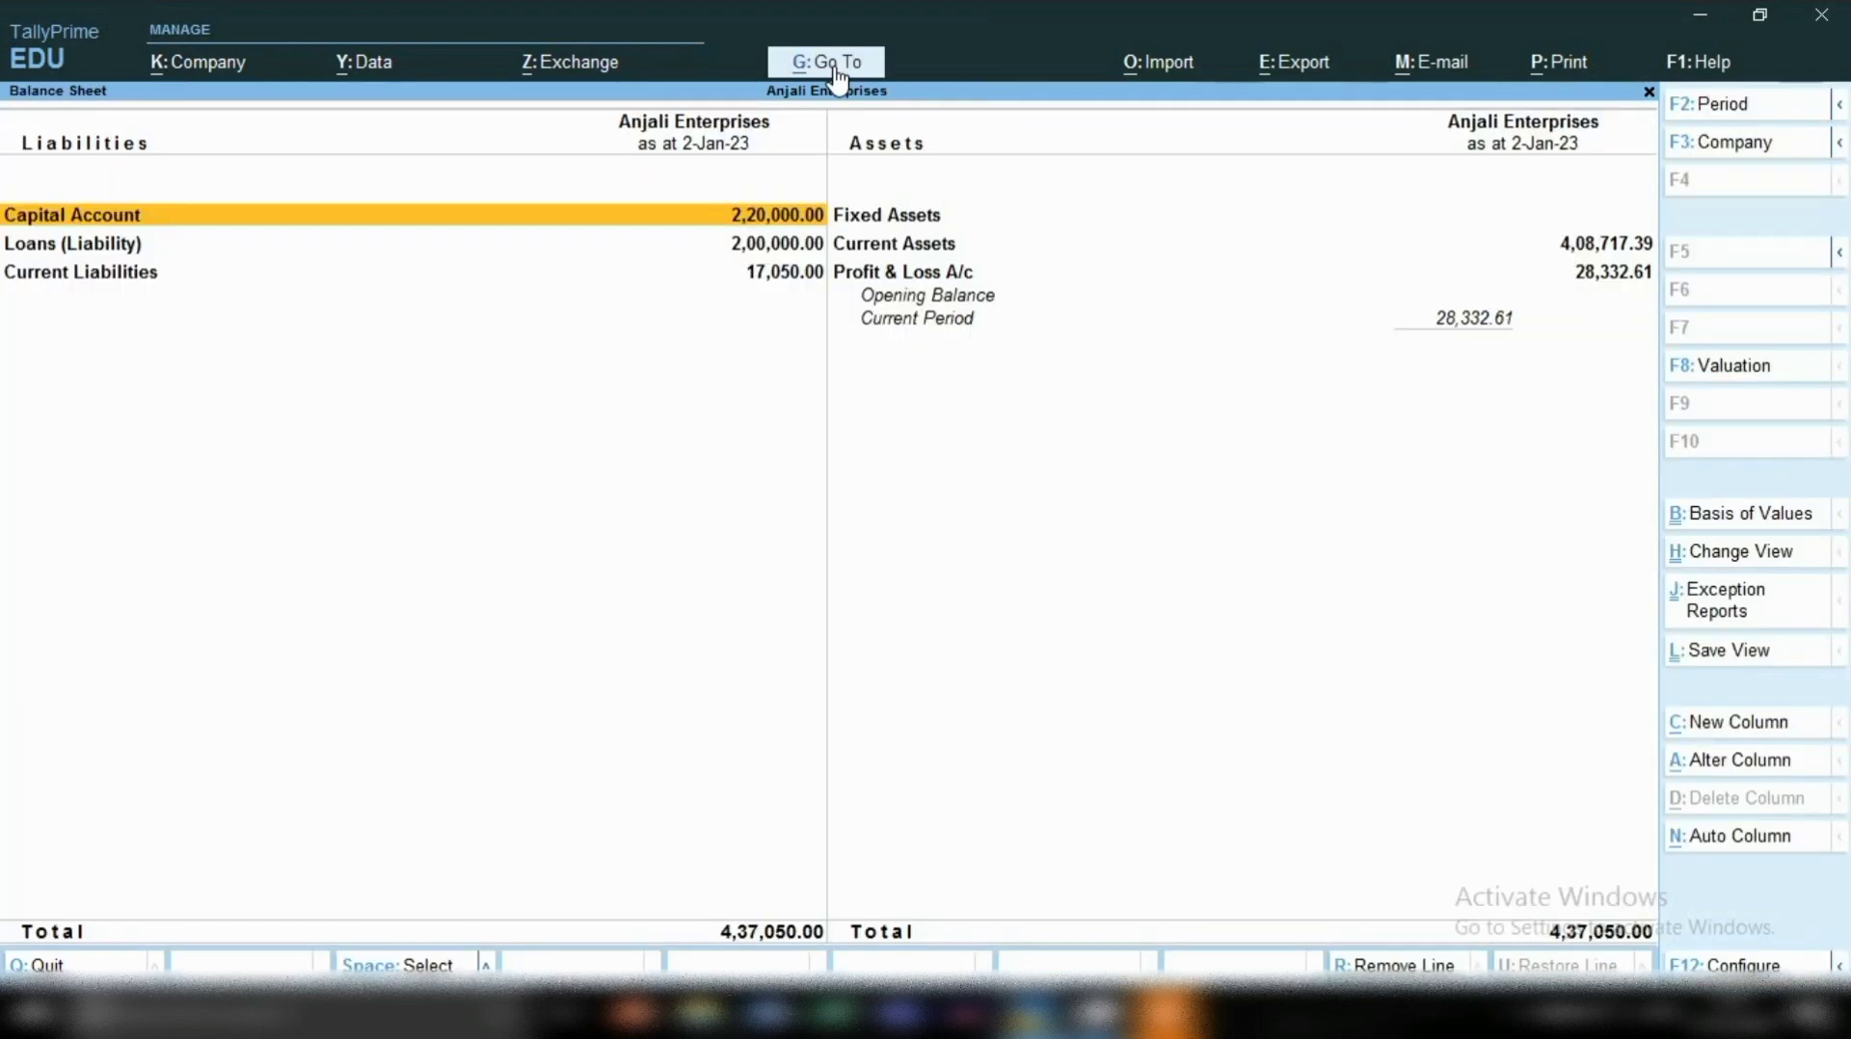
{"action": "key", "text": "Right"}
{"action": "key", "text": "Down"}
{"action": "key", "text": "Down"}
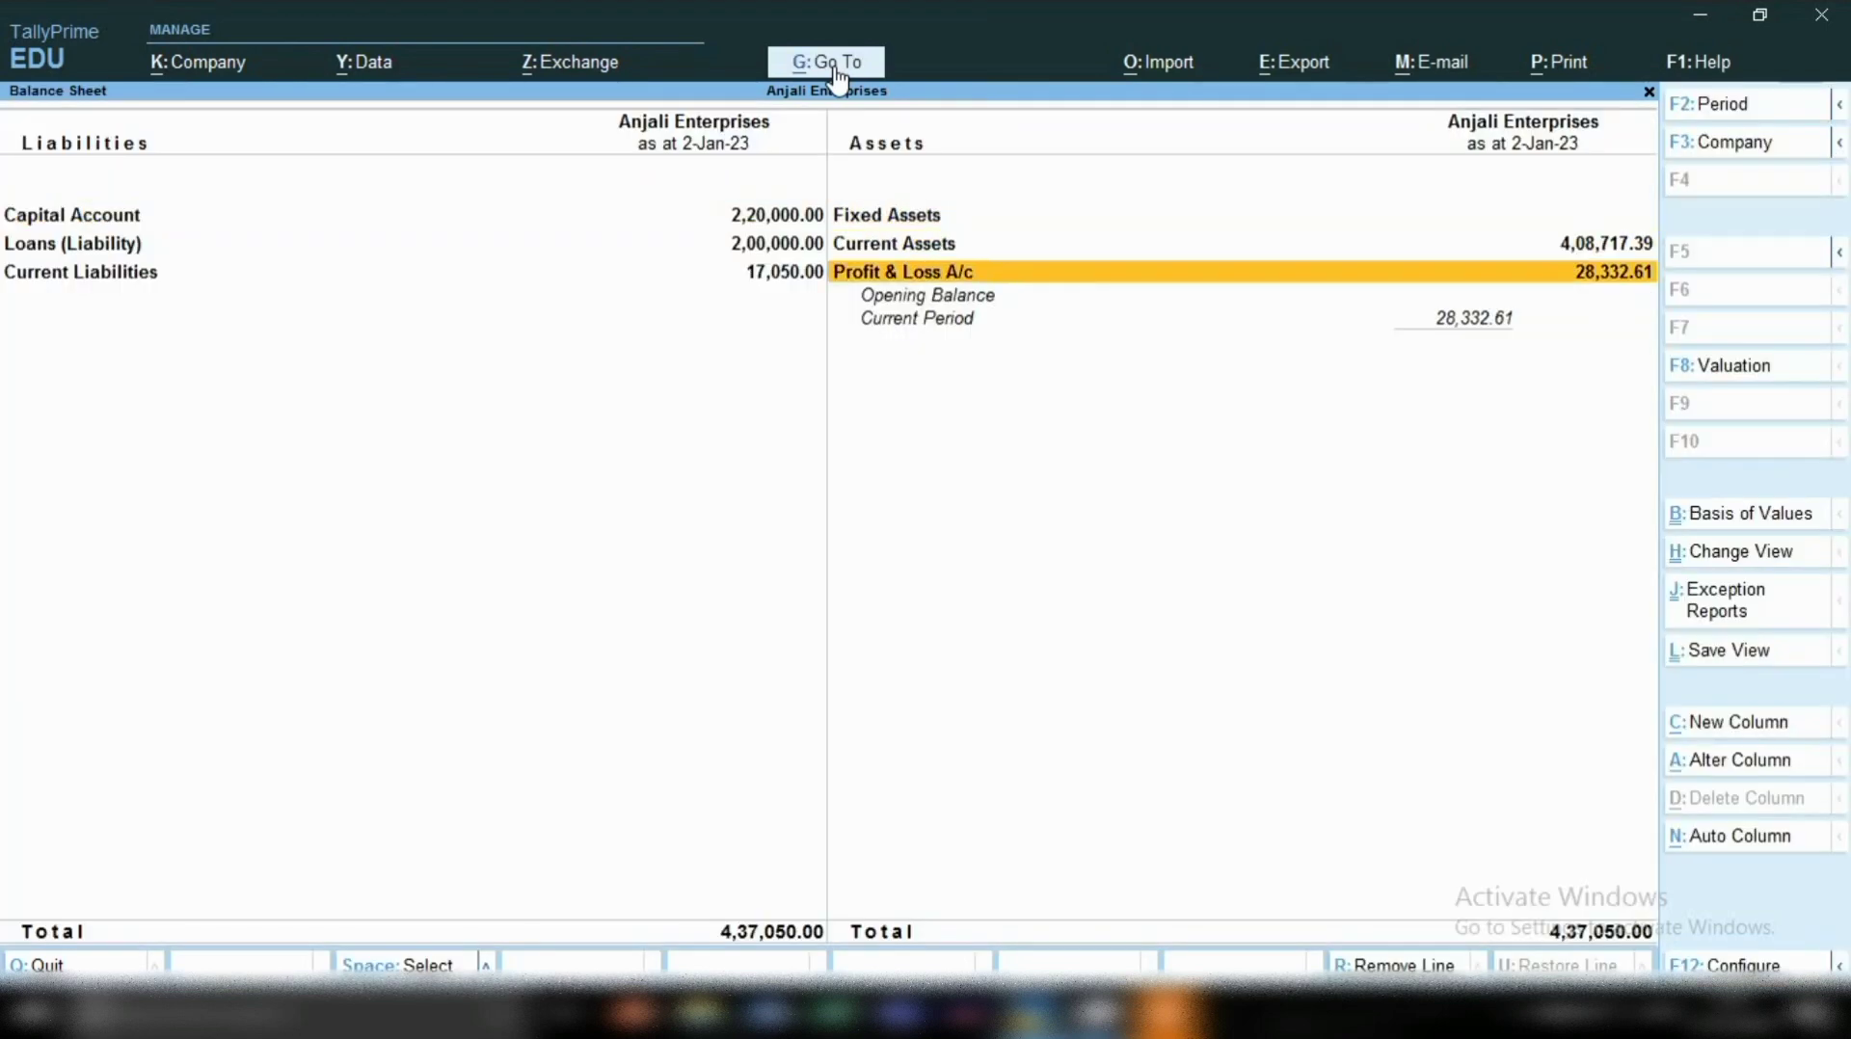
{"action": "key", "text": "Return"}
Step: Drill down into the Indirect Expenses group from the Profit & Loss A/c
{"action": "key", "text": "Down"}
{"action": "key", "text": "Down"}
{"action": "key", "text": "Down"}
{"action": "key", "text": "Down"}
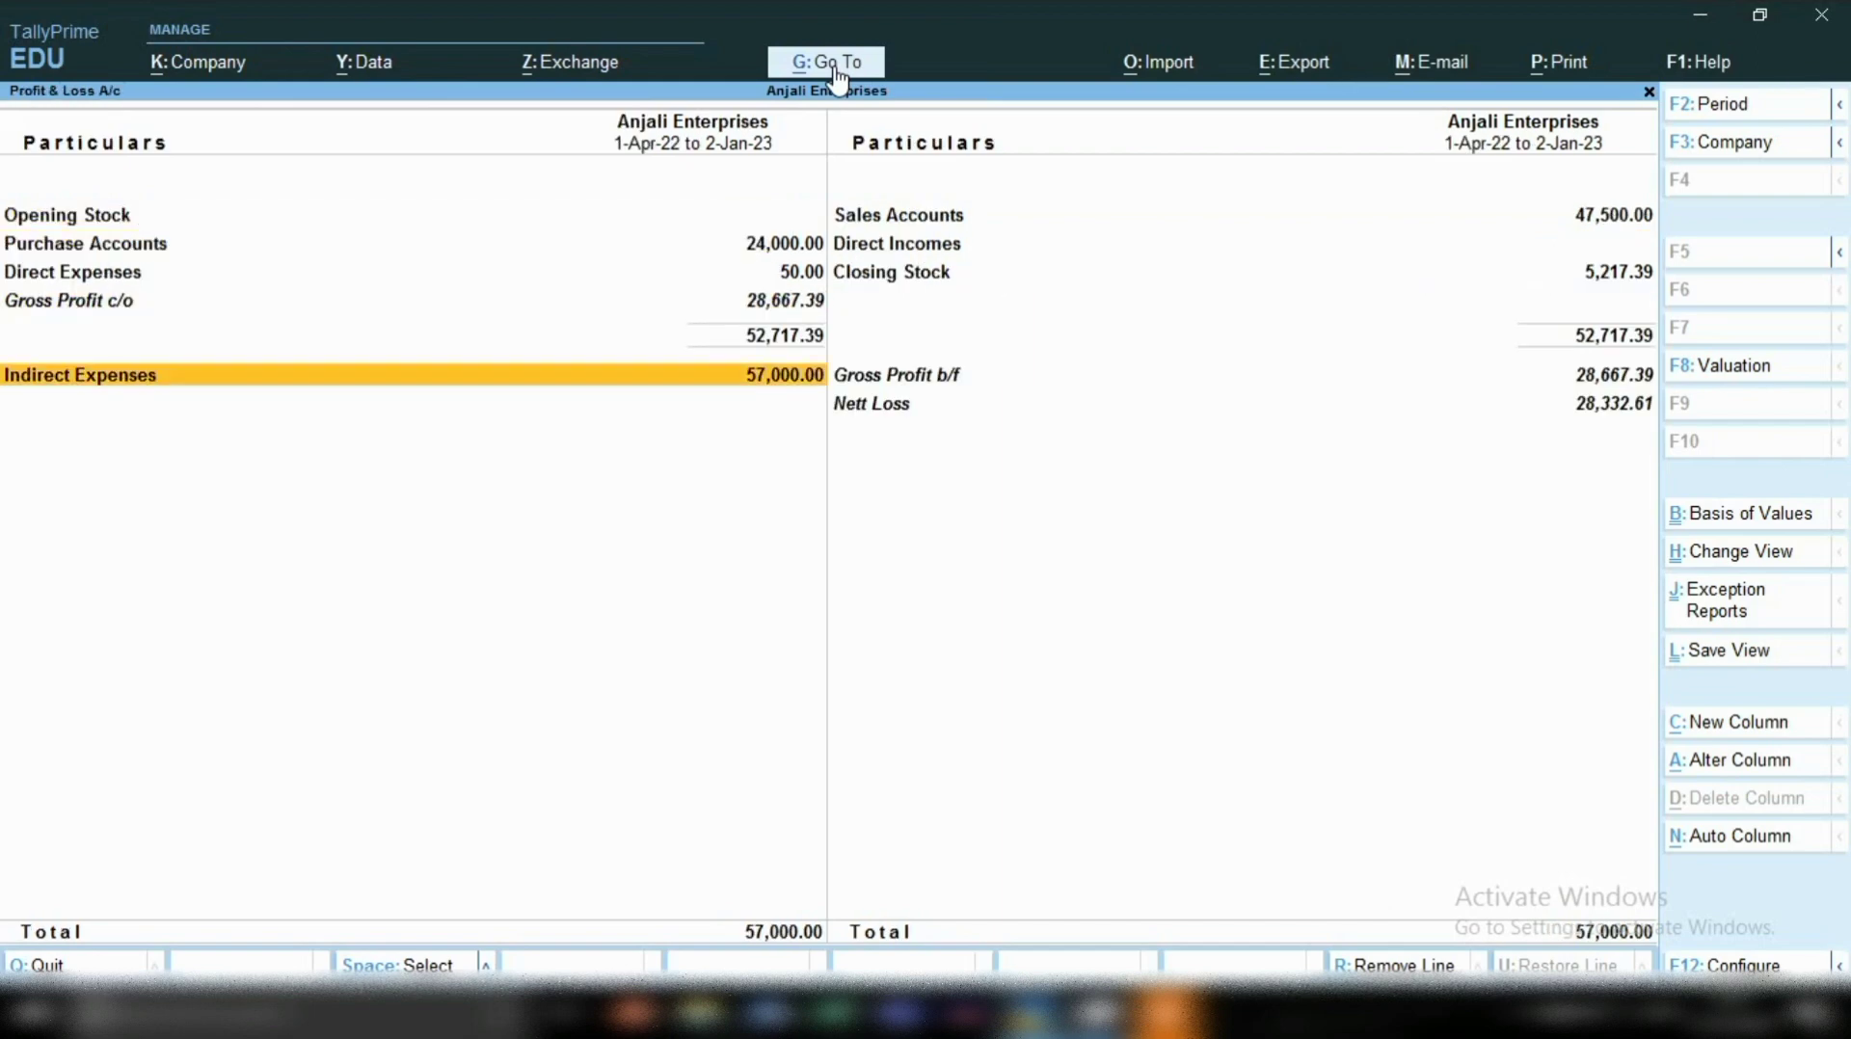
{"action": "key", "text": "Return"}
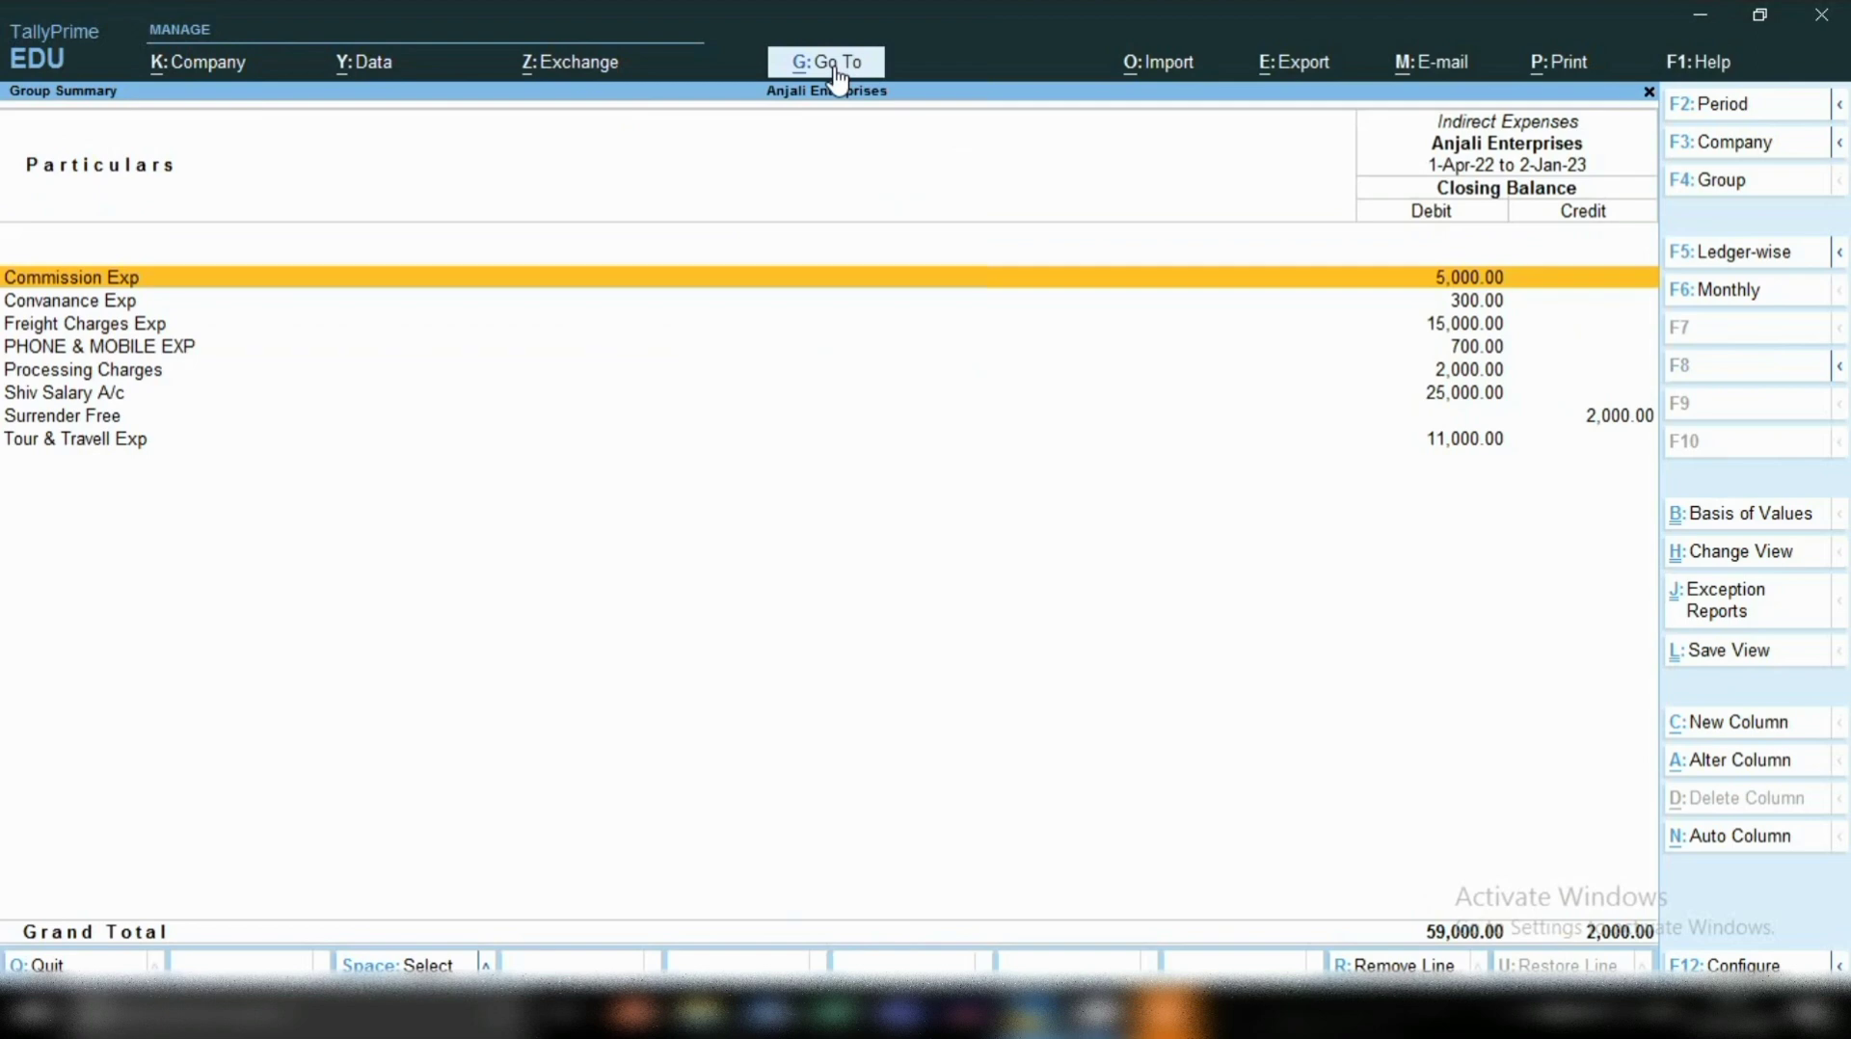
Step: Examine the January vouchers of the Commission Exp ledger, then leave the report
{"action": "key", "text": "space"}
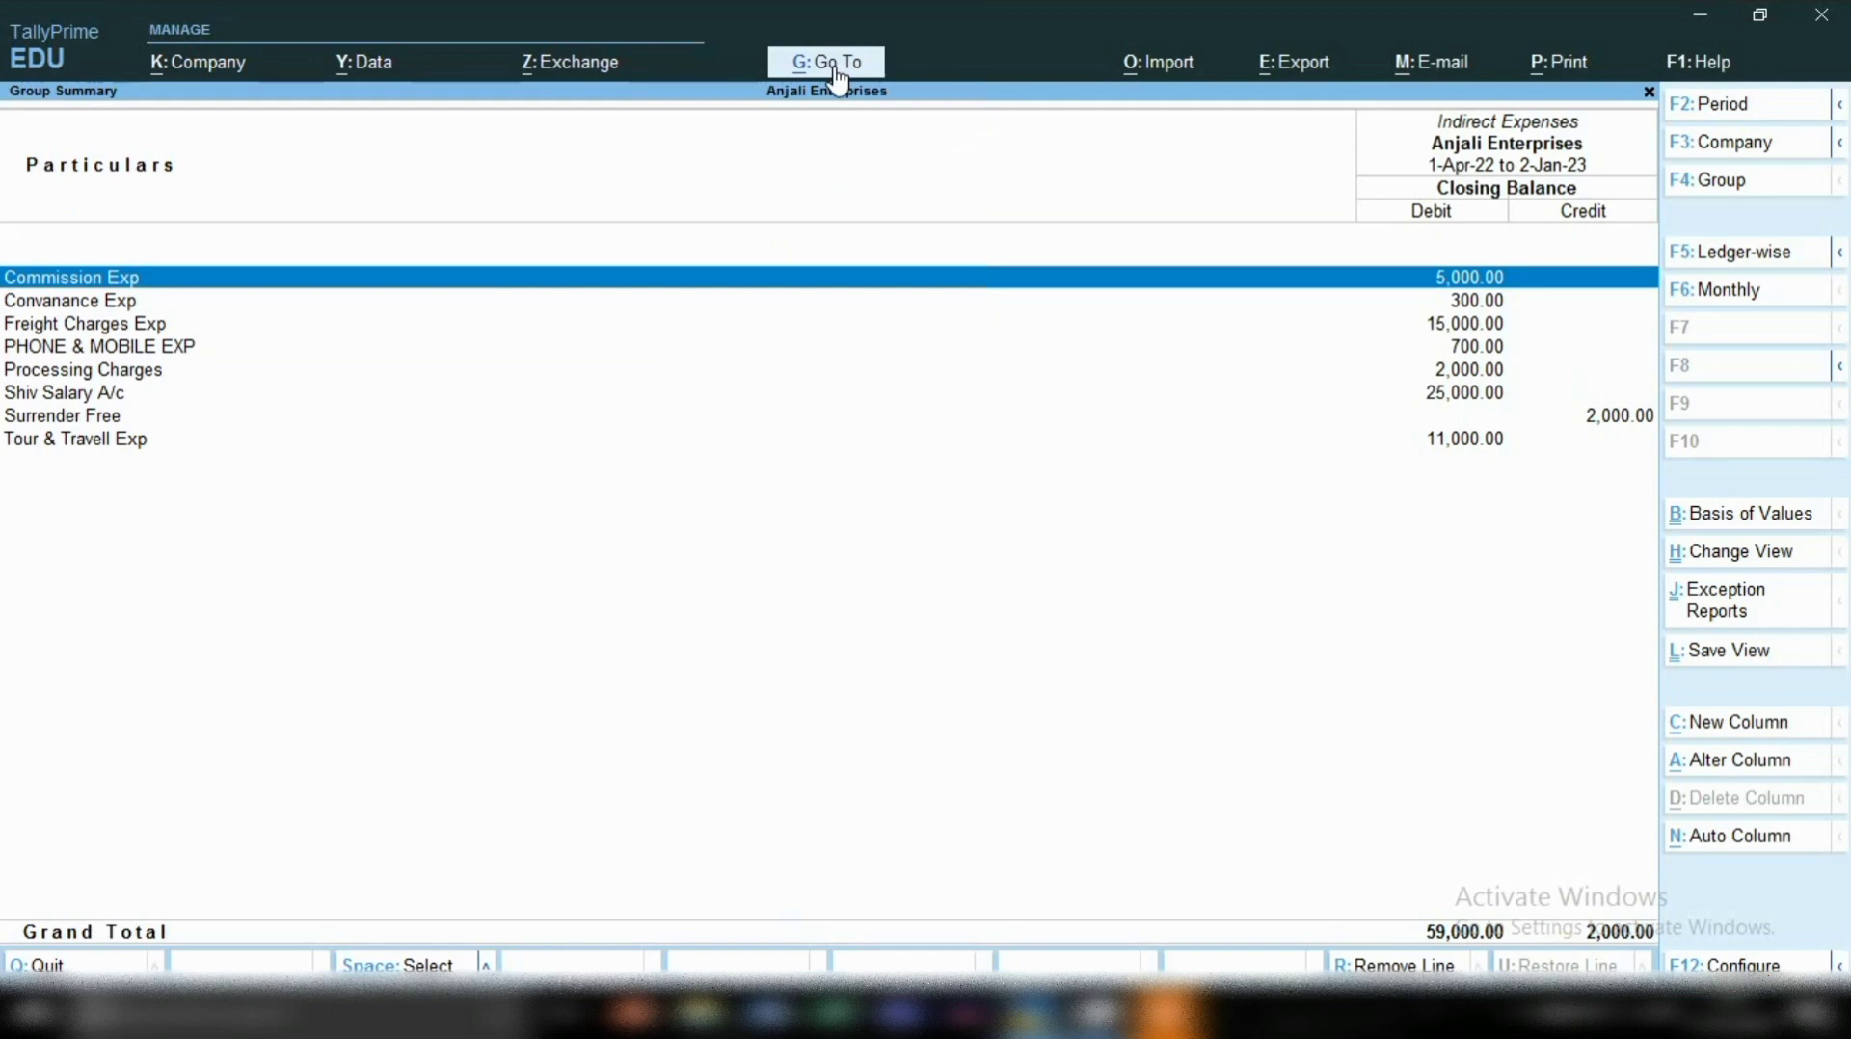
{"action": "key", "text": "Return"}
{"action": "key", "text": "Return"}
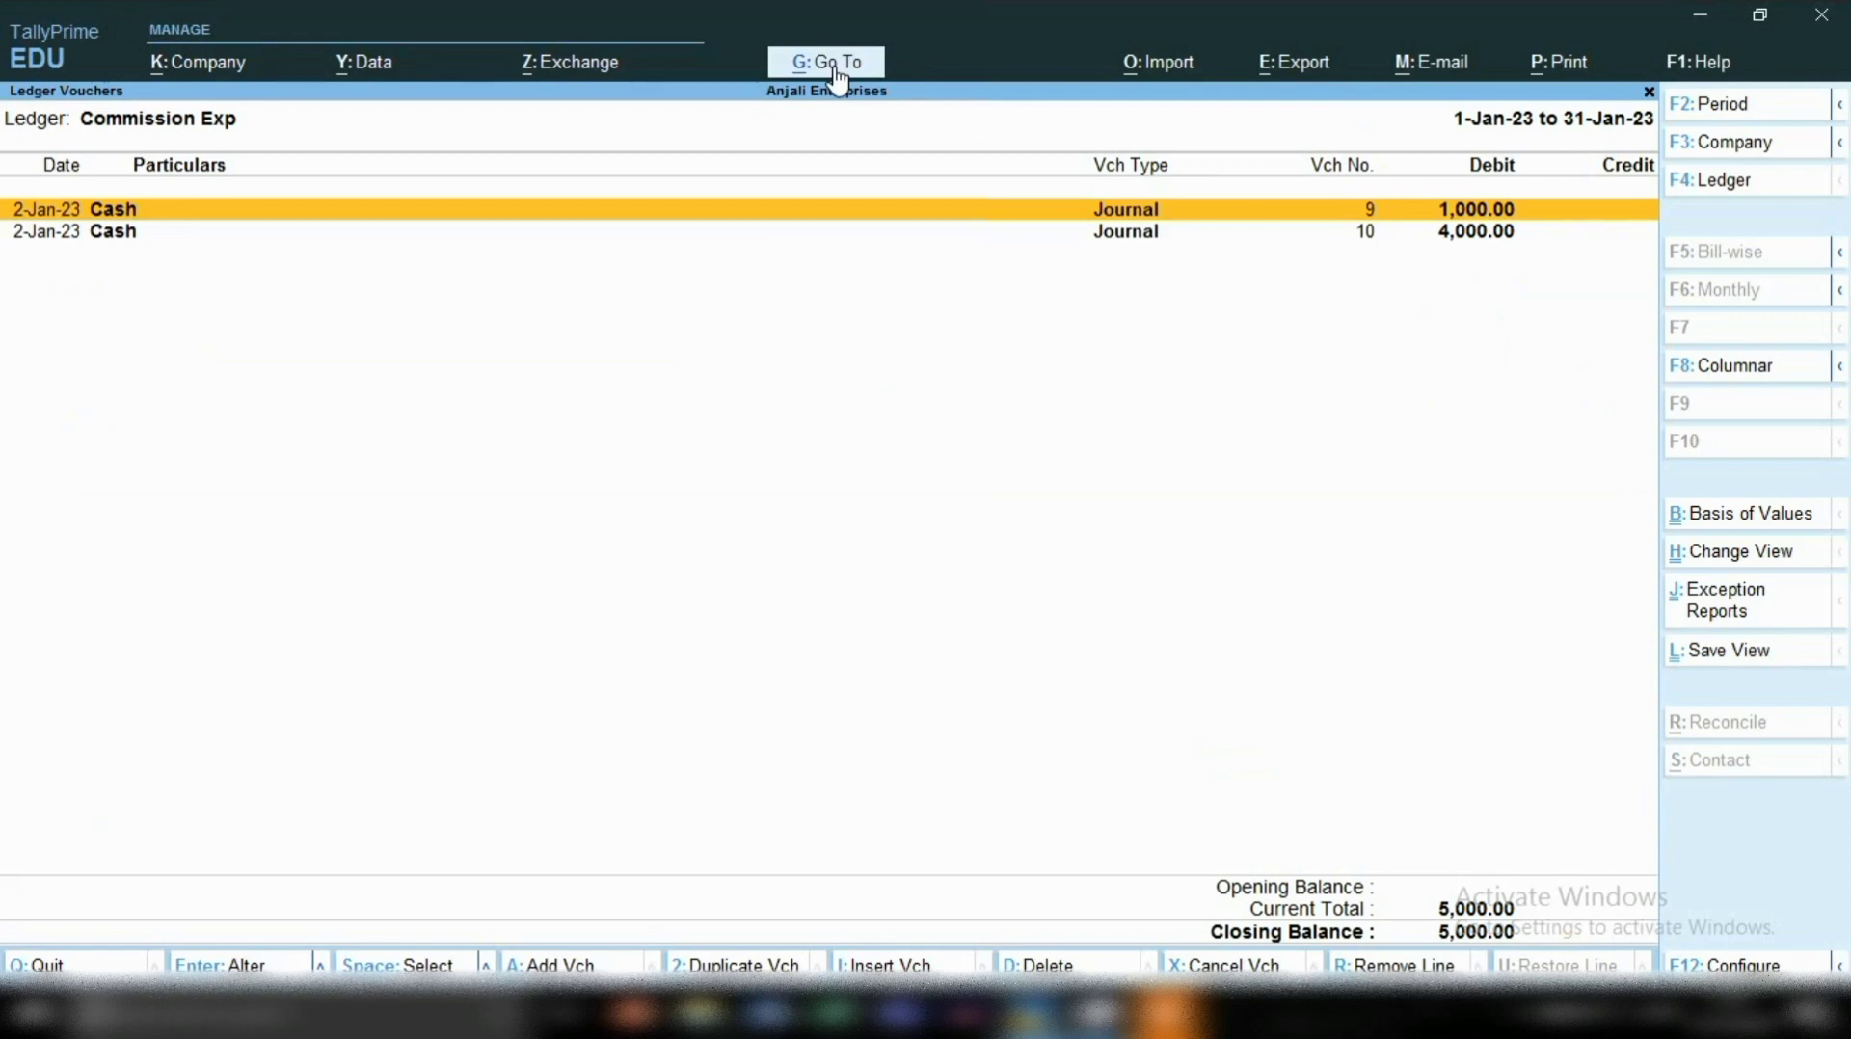
{"action": "key", "text": "Escape"}
{"action": "key", "text": "Escape"}
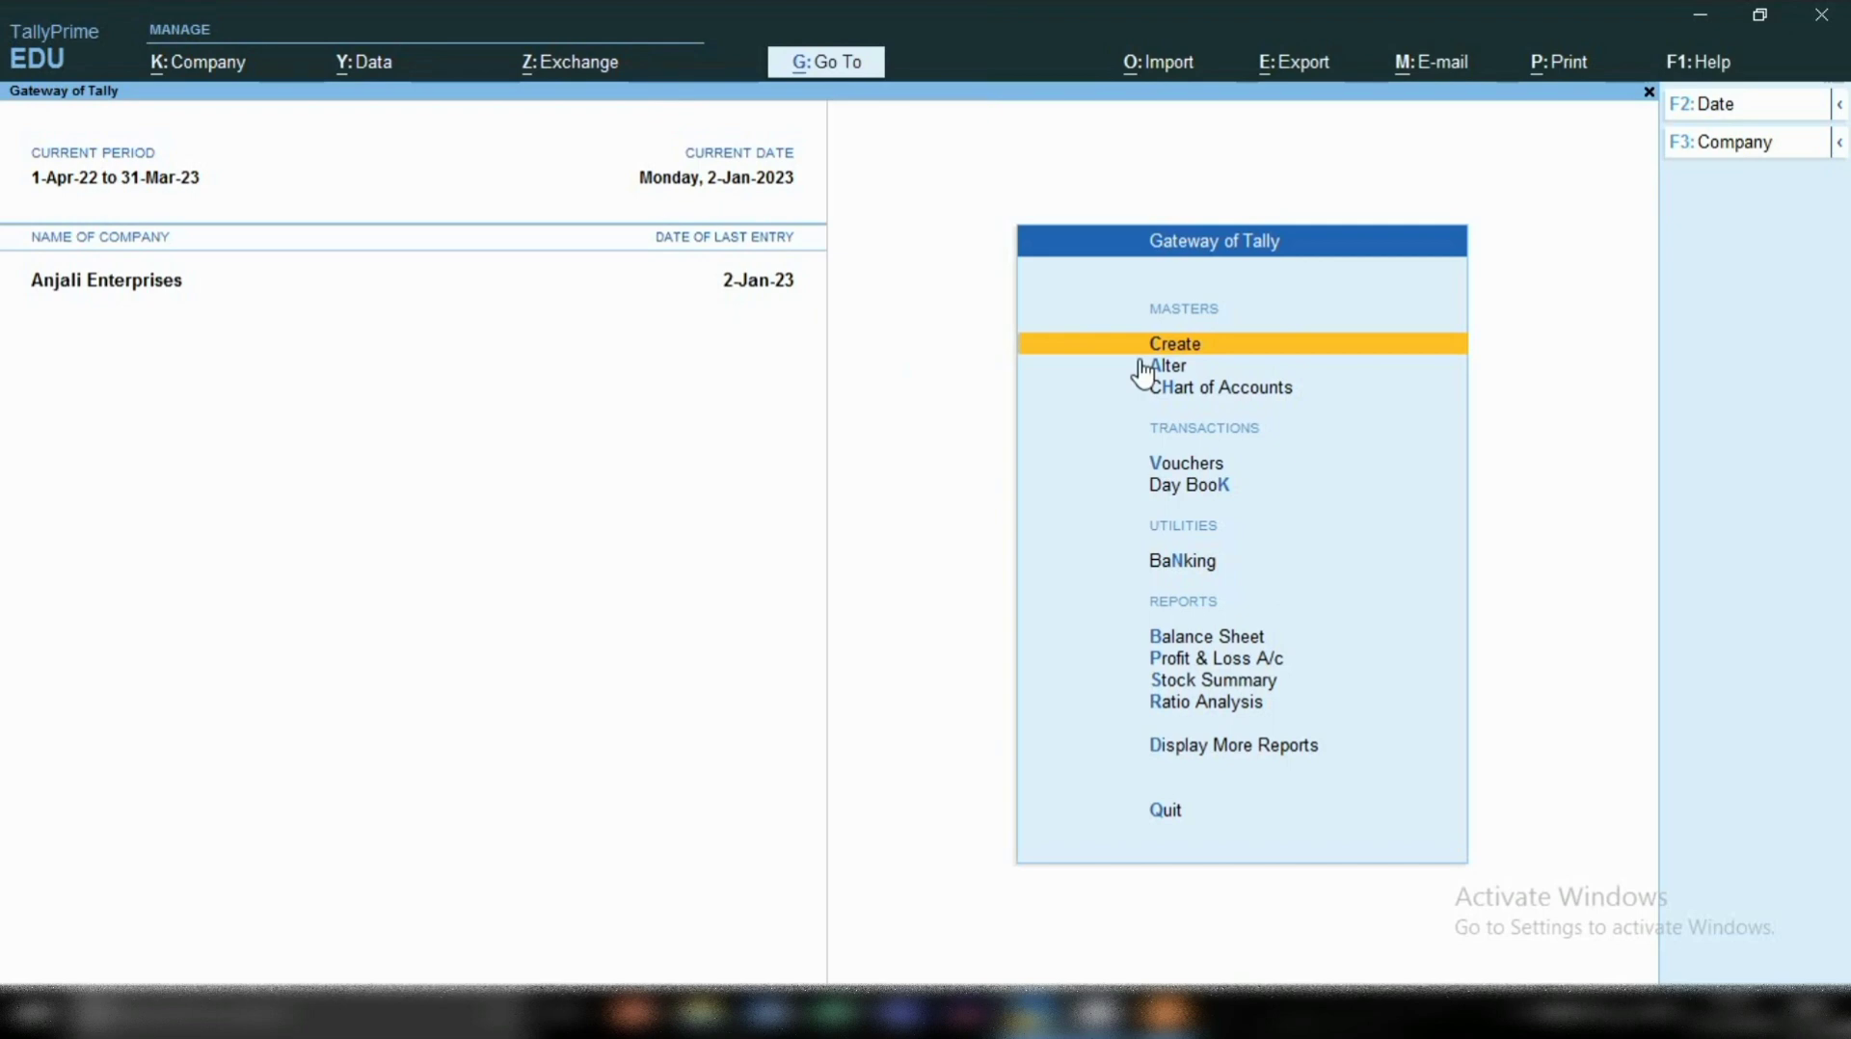
Step: Start a new ledger named PHONE & MOBILE EXP and leave its alias blank
{"action": "key", "text": "Return"}
{"action": "key", "text": "Down"}
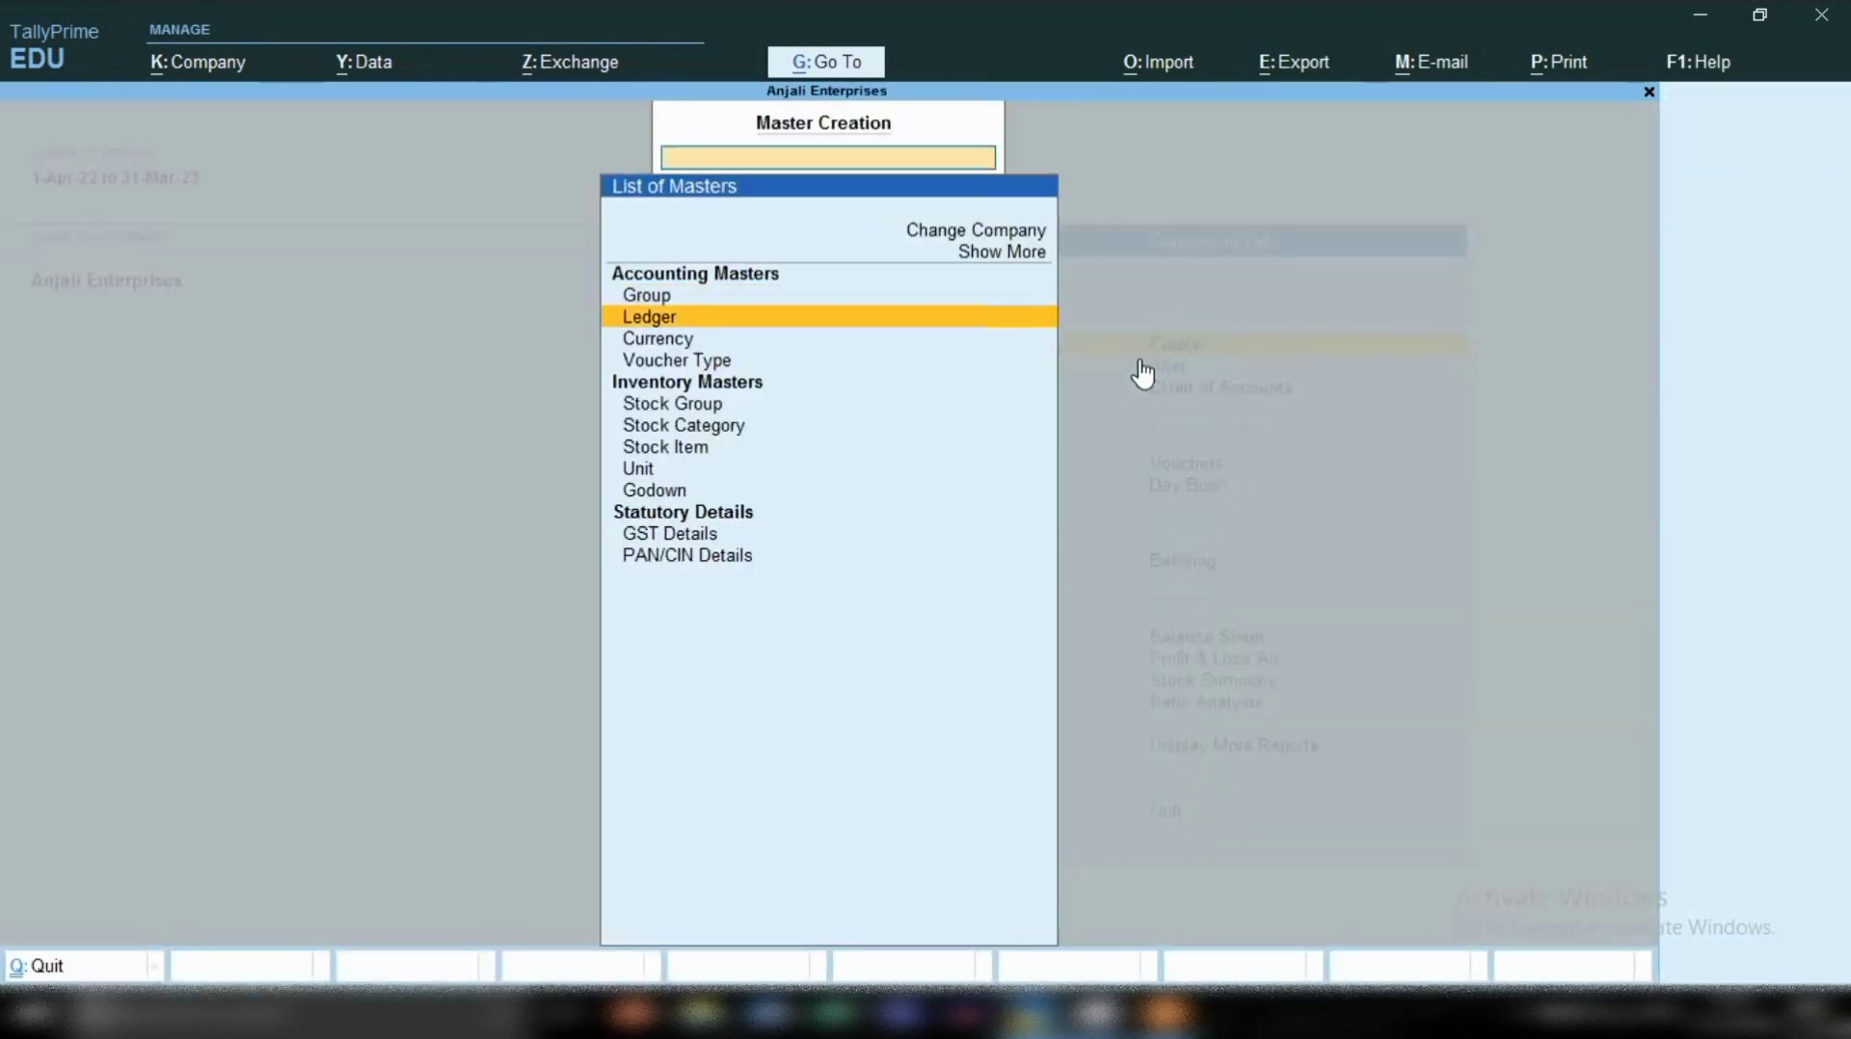
{"action": "key", "text": "Return"}
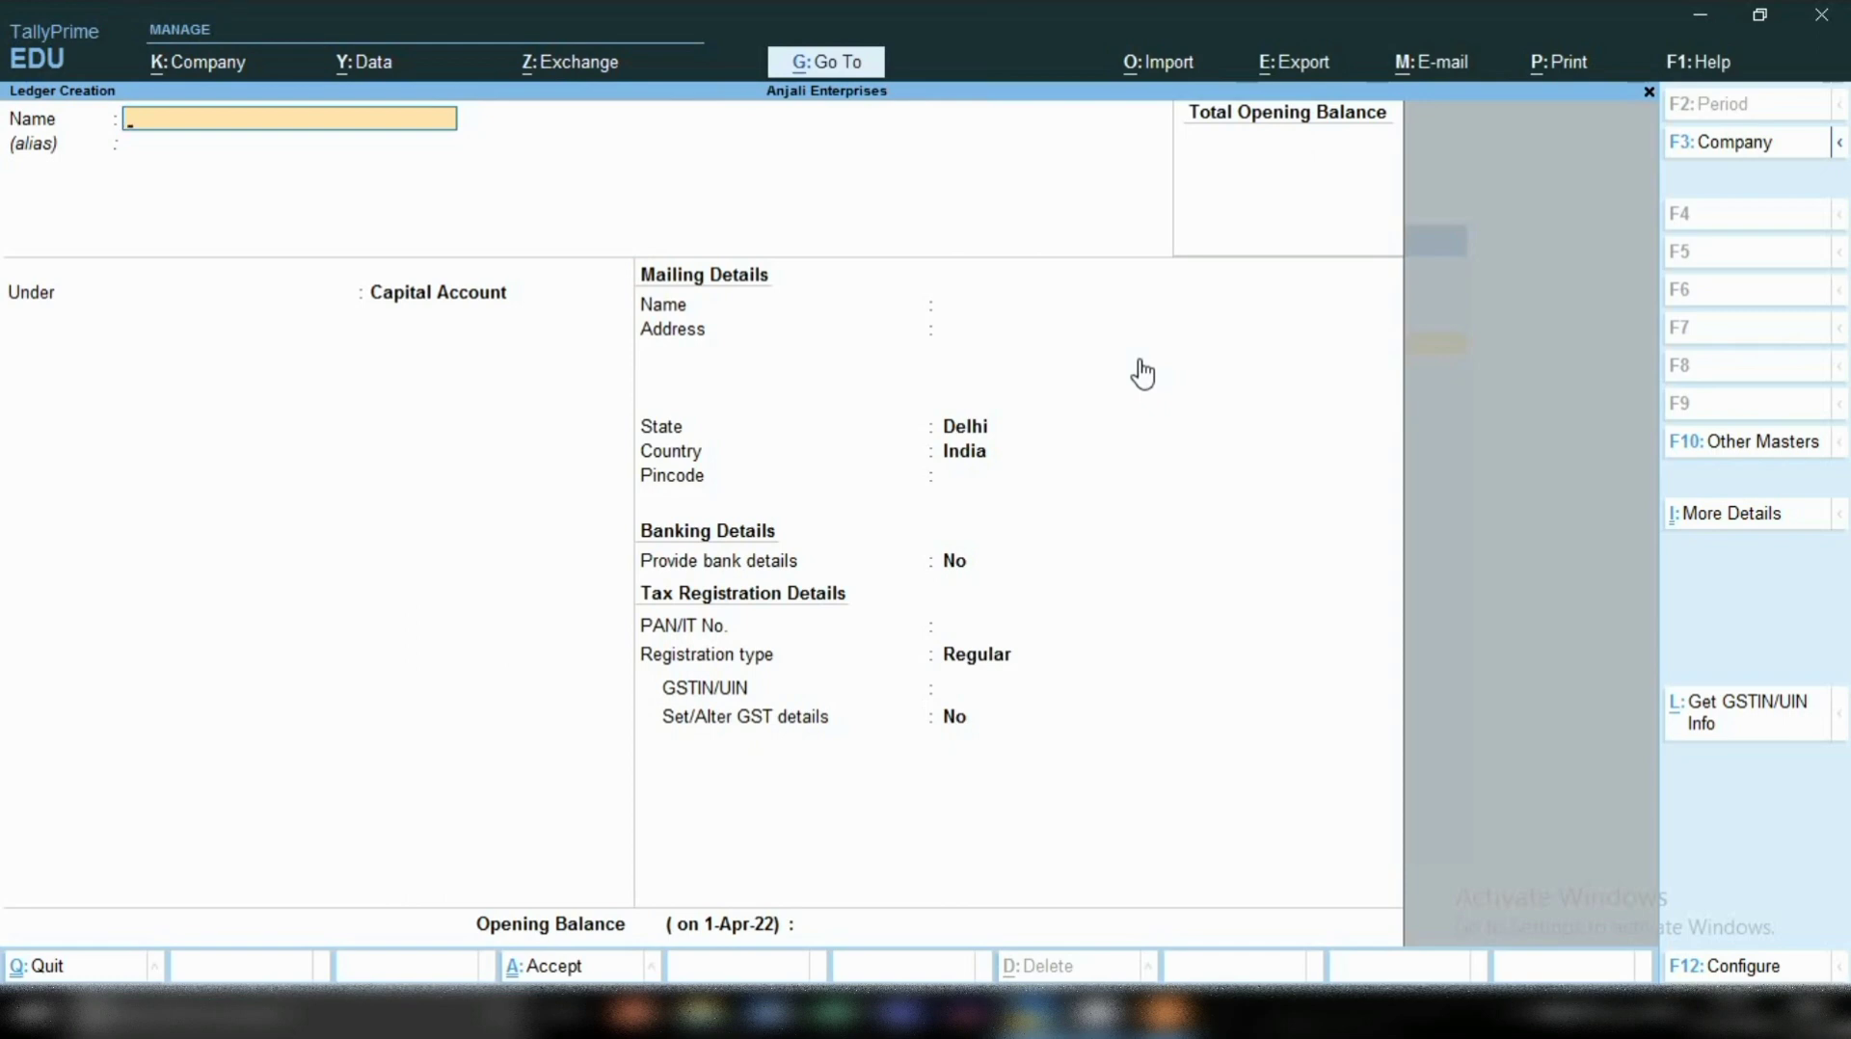
{"action": "type", "text": "M"}
{"action": "key", "text": "BackSpace"}
{"action": "type", "text": "PHONE"}
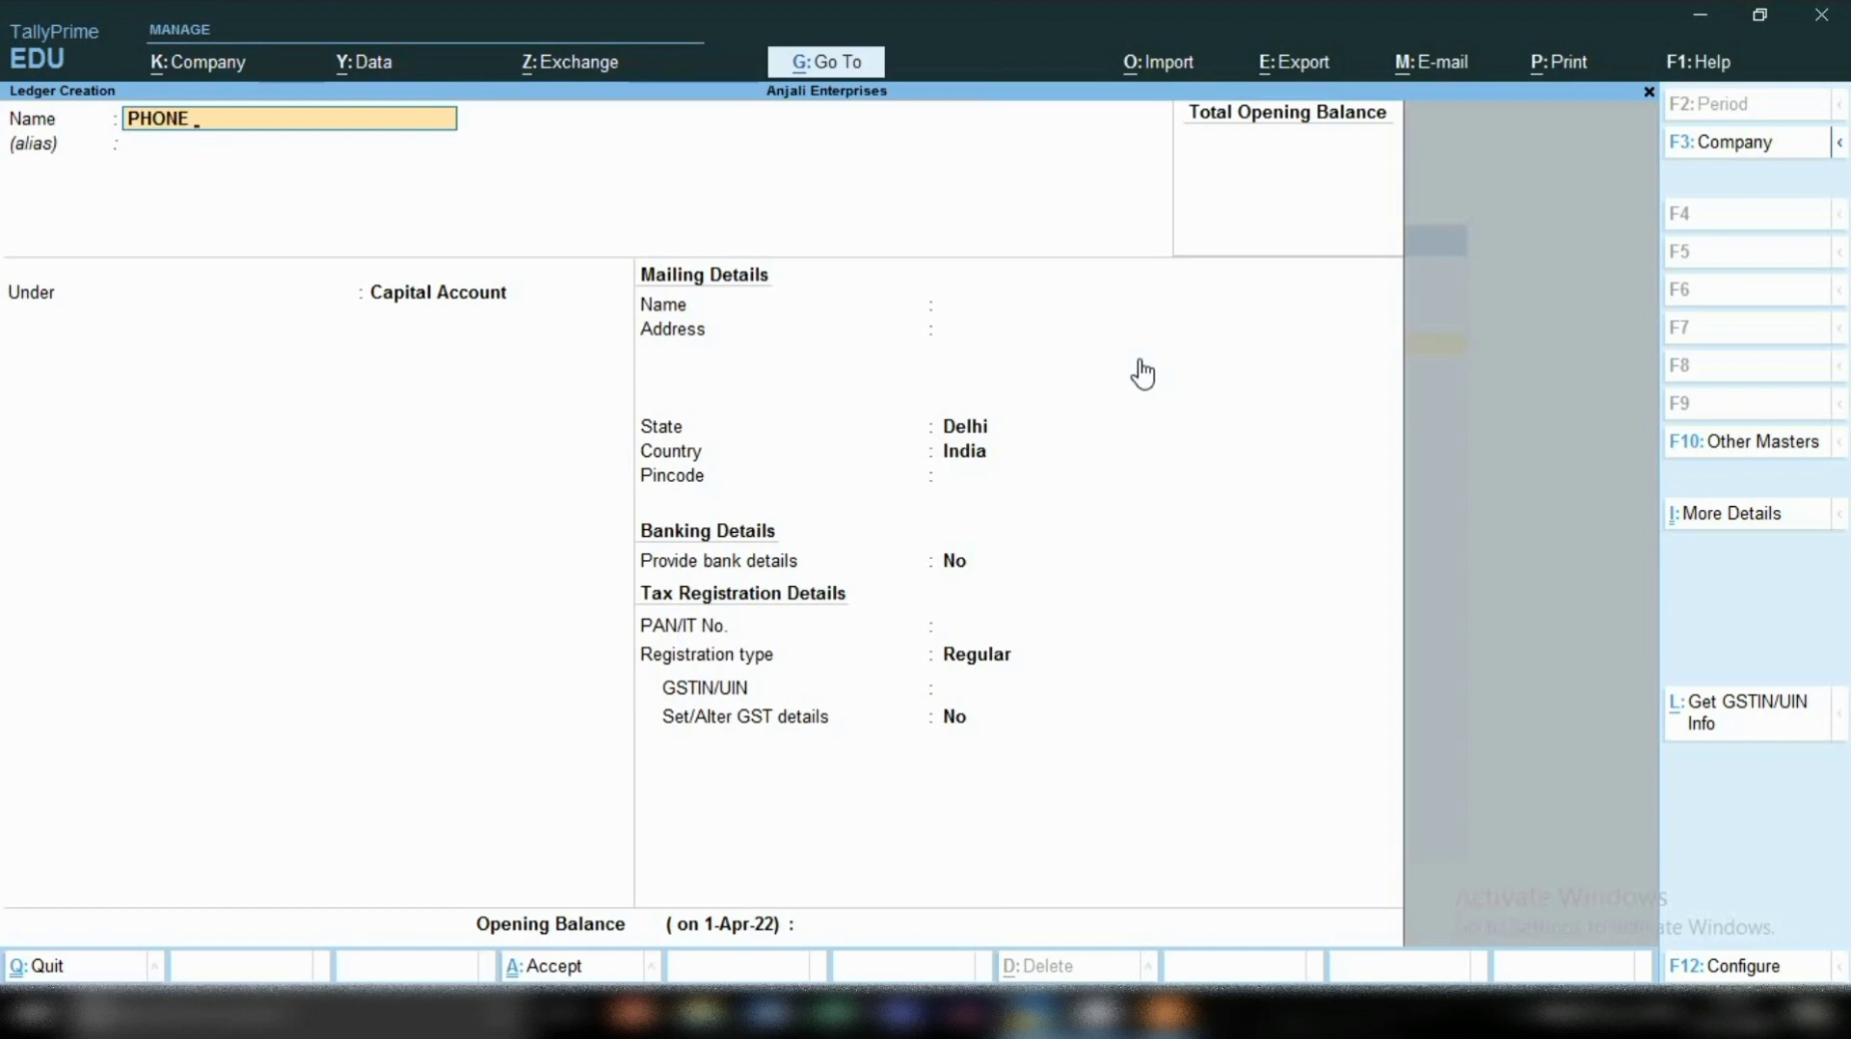
{"action": "type", "text": " & MOBILE EXP"}
{"action": "key", "text": "Return"}
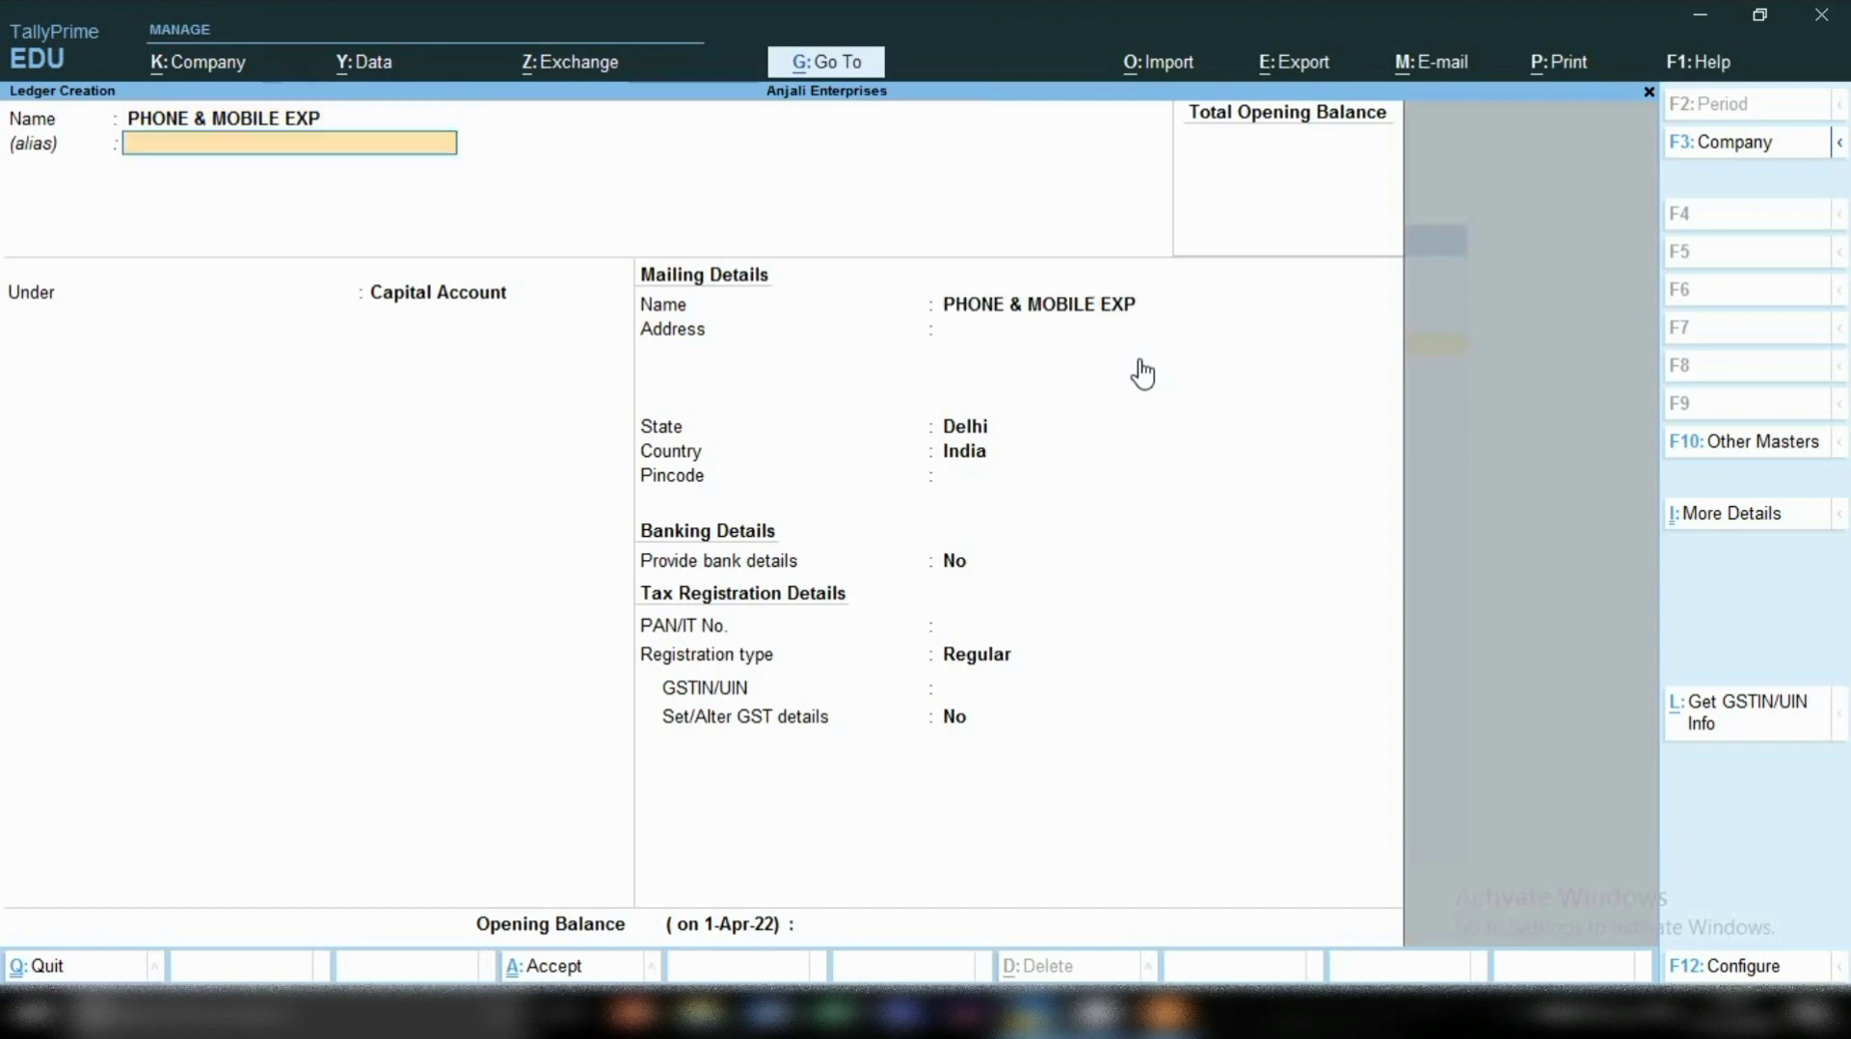
{"action": "key", "text": "Return"}
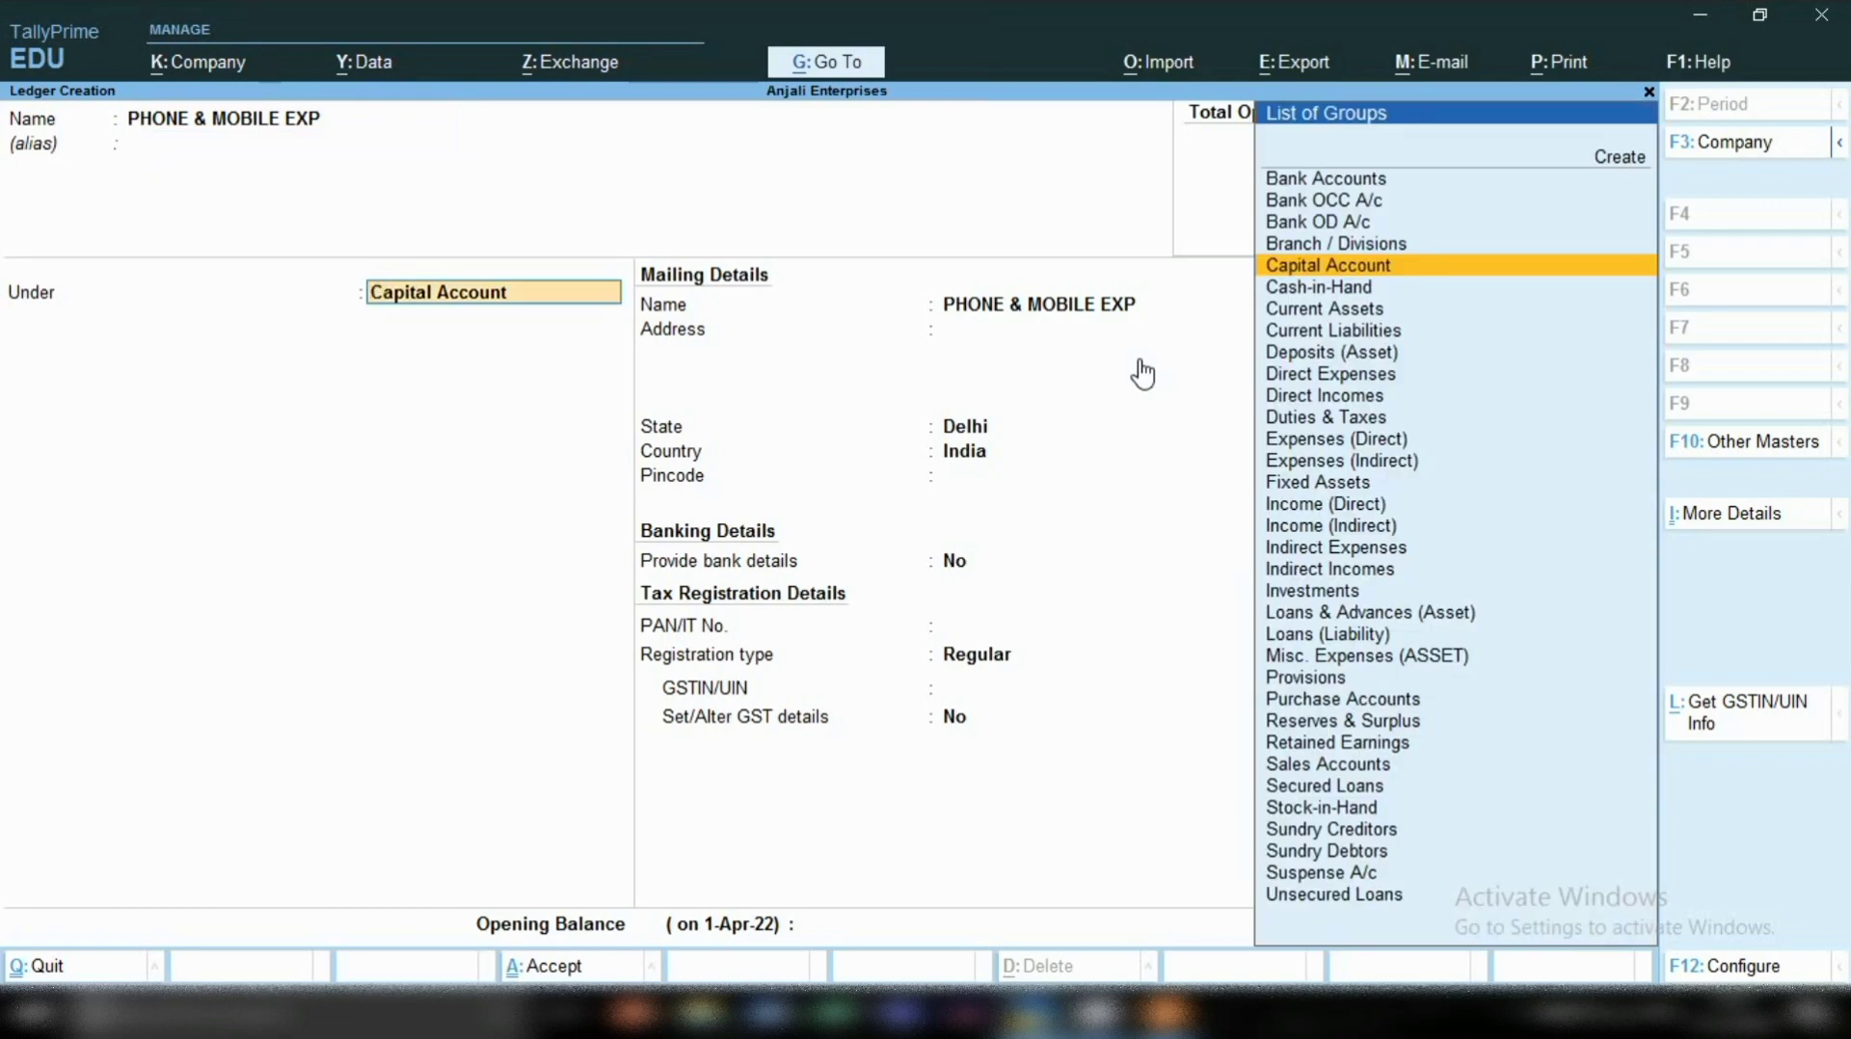
Step: Place the PHONE & MOBILE EXP ledger under Indirect Expenses and set its type of ledger to Not Applicable
{"action": "type", "text": "IN"}
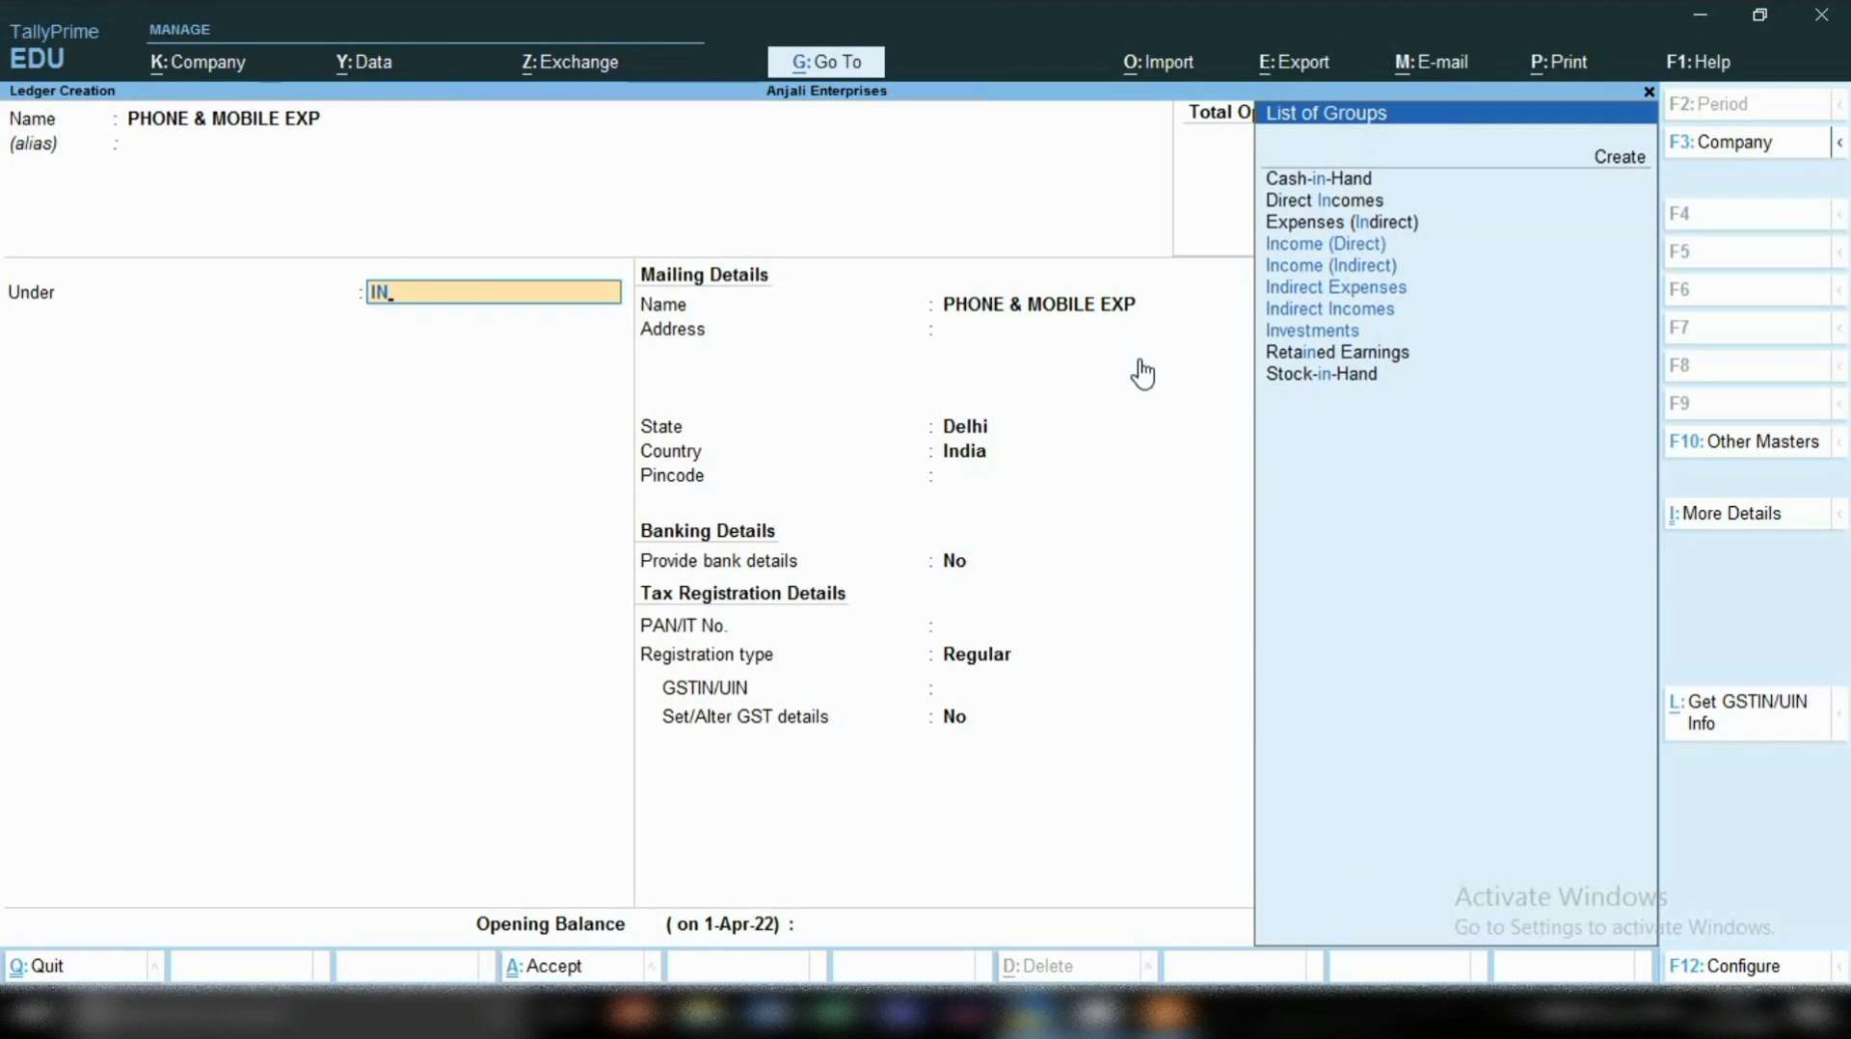
{"action": "key", "text": "Down"}
{"action": "key", "text": "Down"}
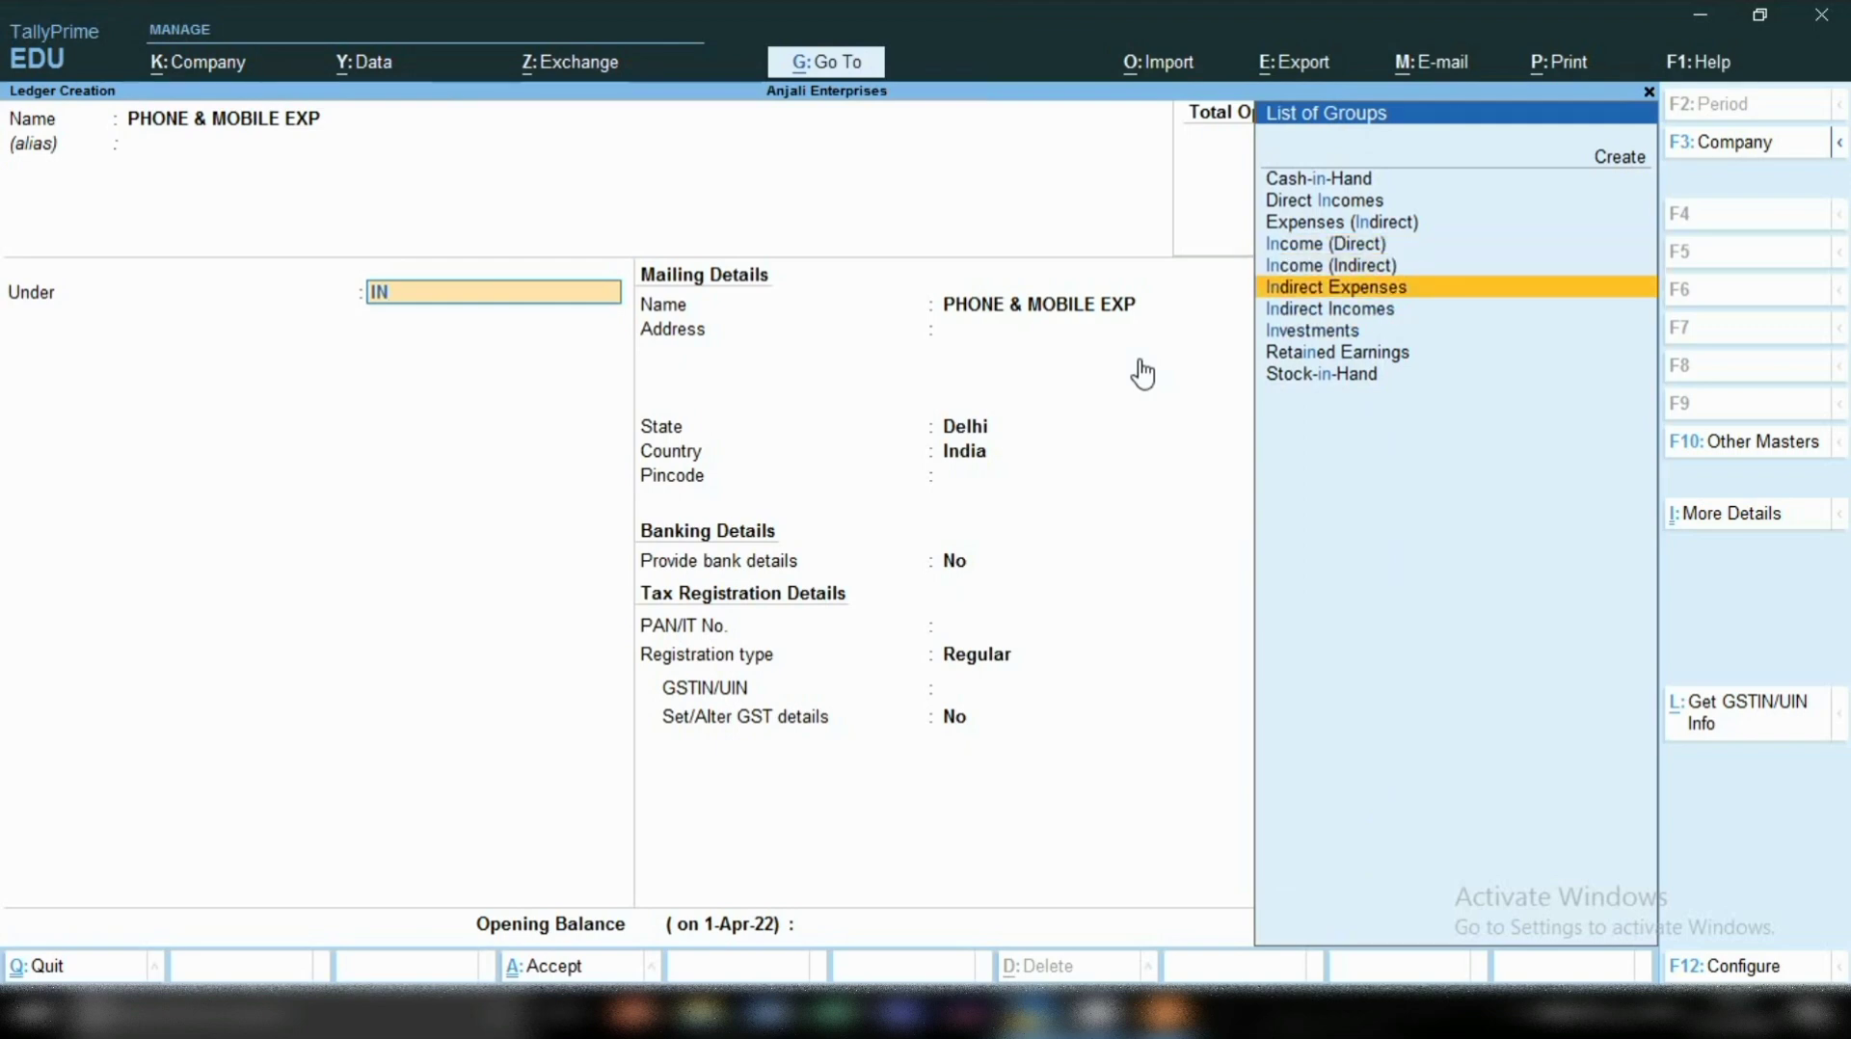
{"action": "key", "text": "Return"}
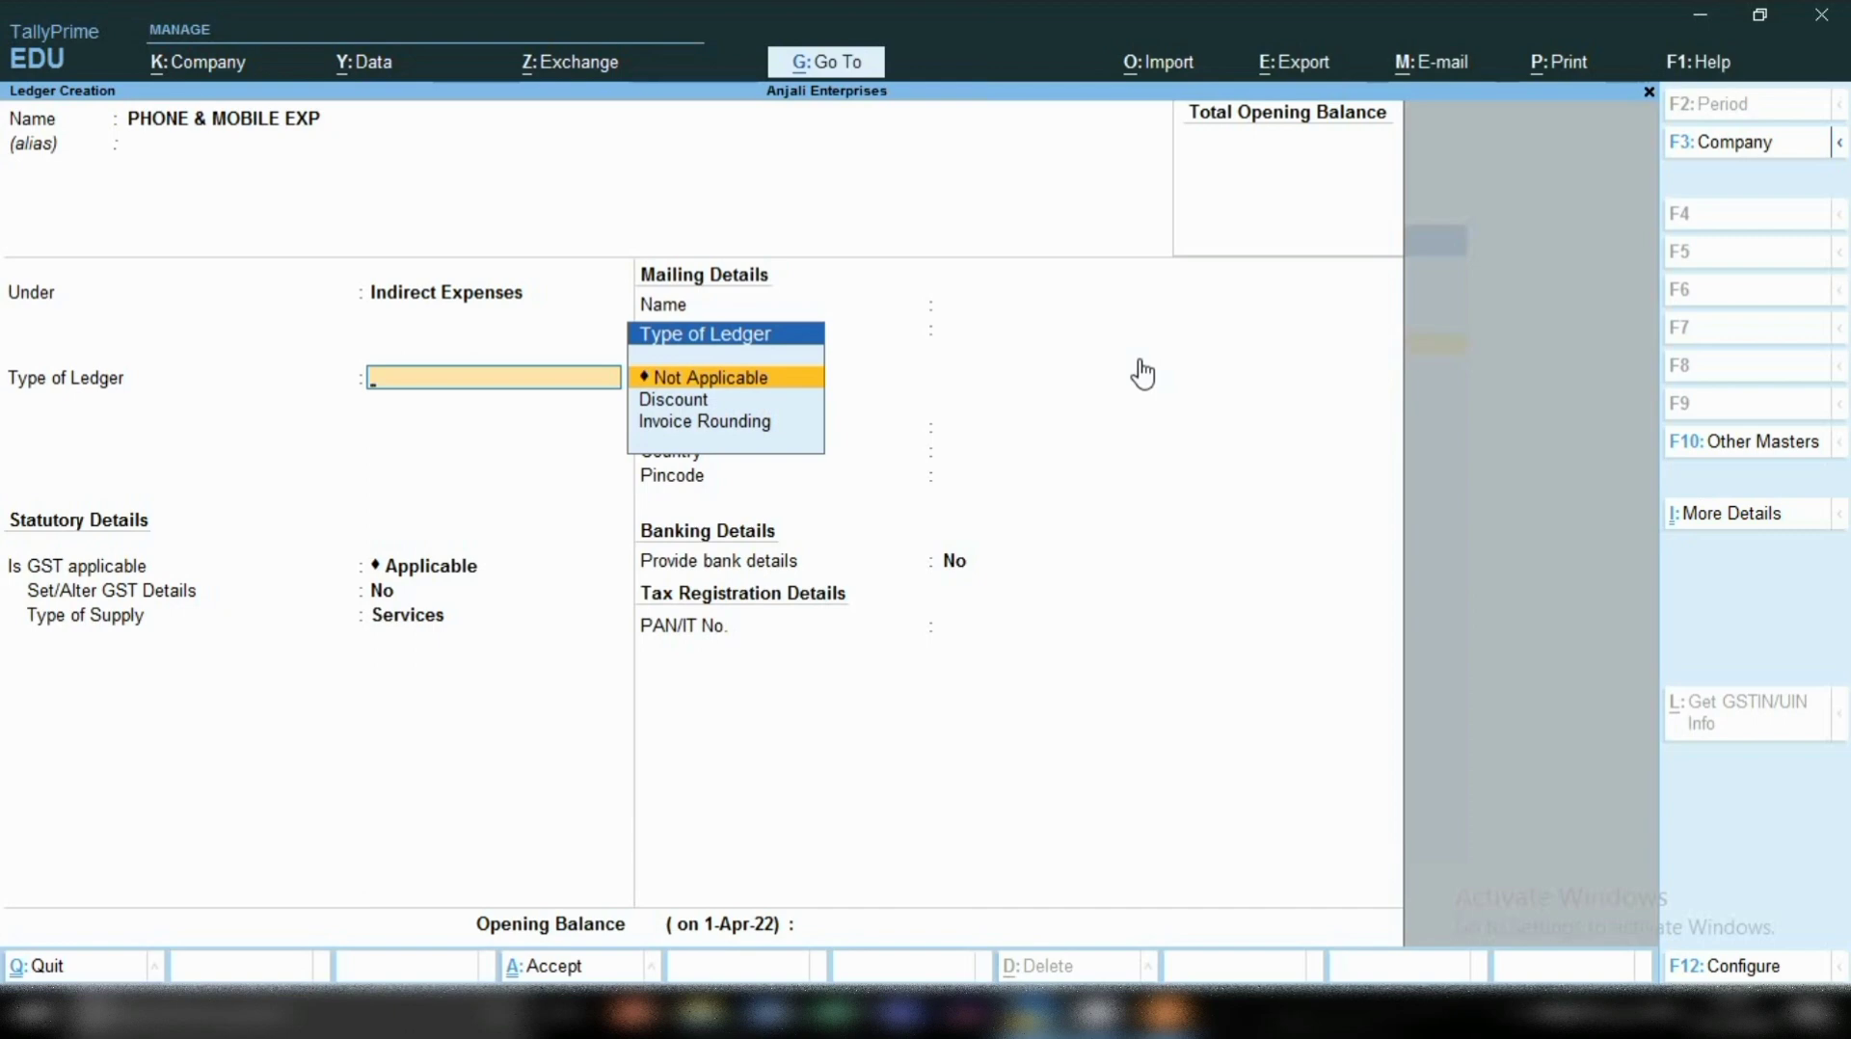
{"action": "key", "text": "Return"}
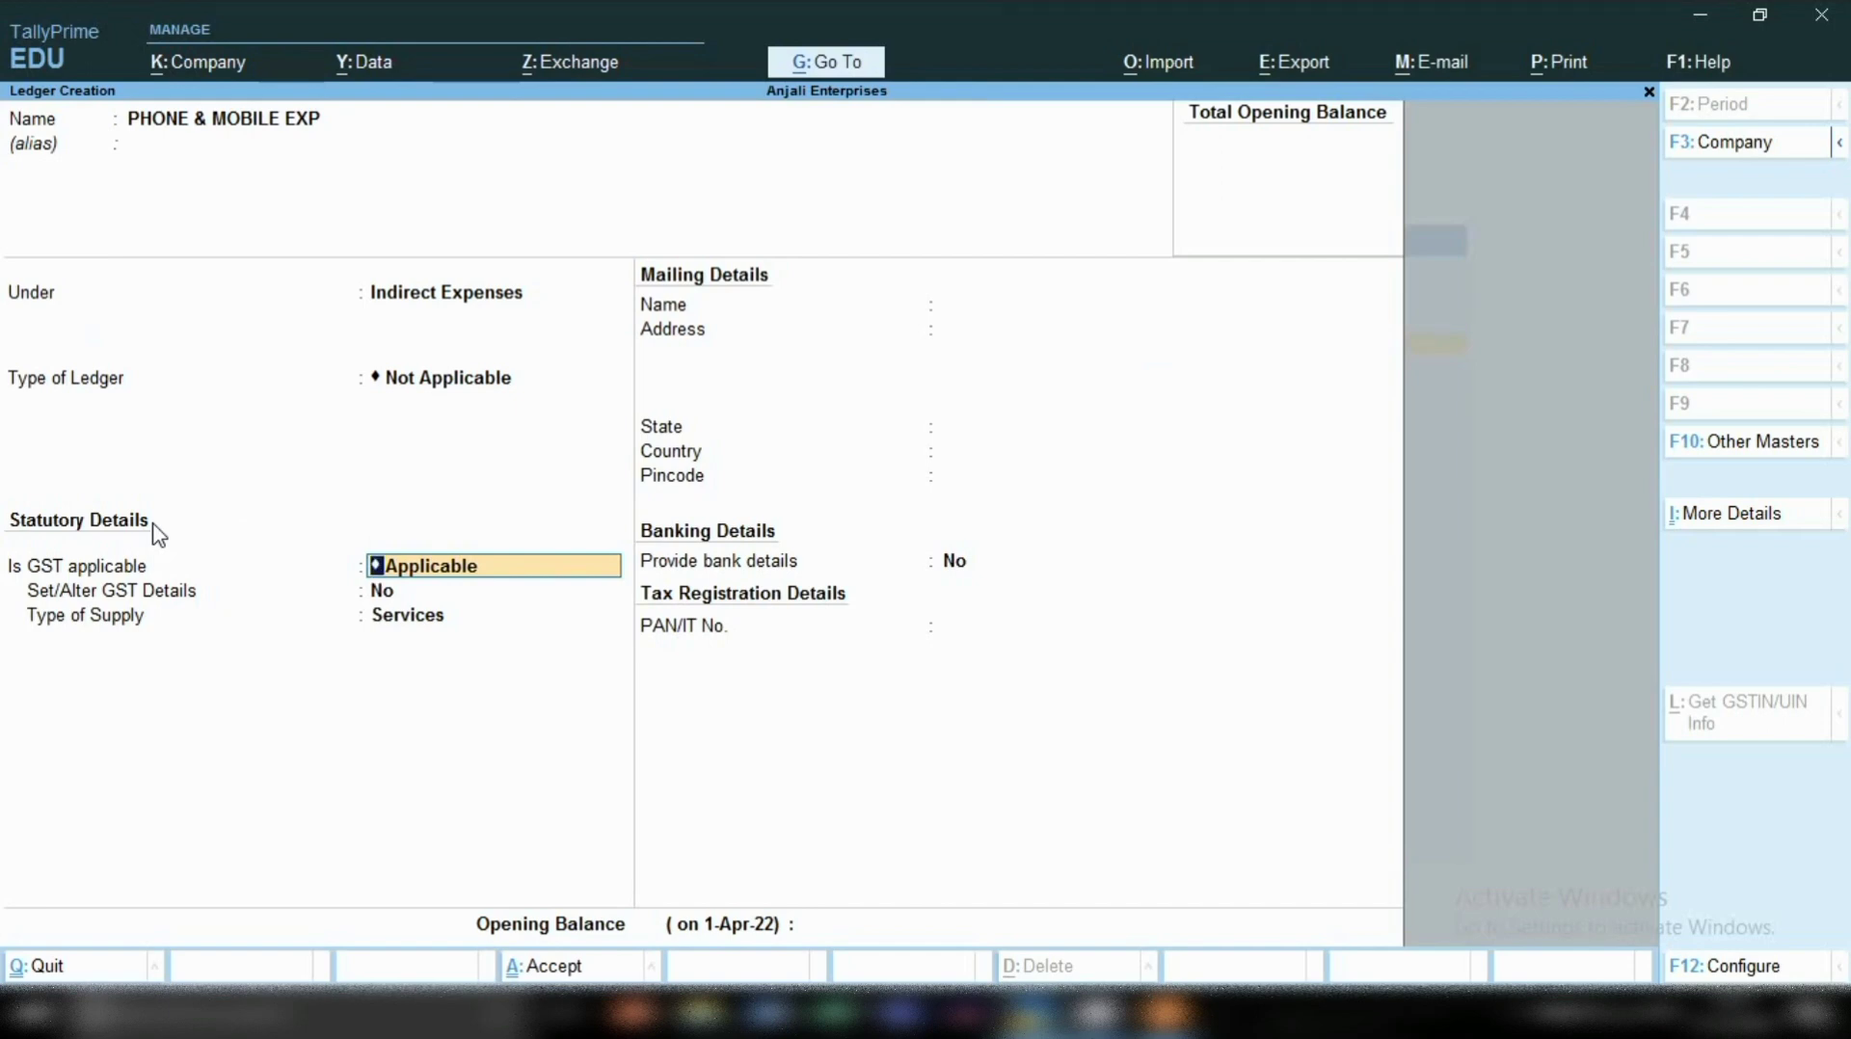
Step: Set GST applicability to Not Applicable for the PHONE & MOBILE EXP ledger
{"action": "type", "text": "N"}
{"action": "key", "text": "Return"}
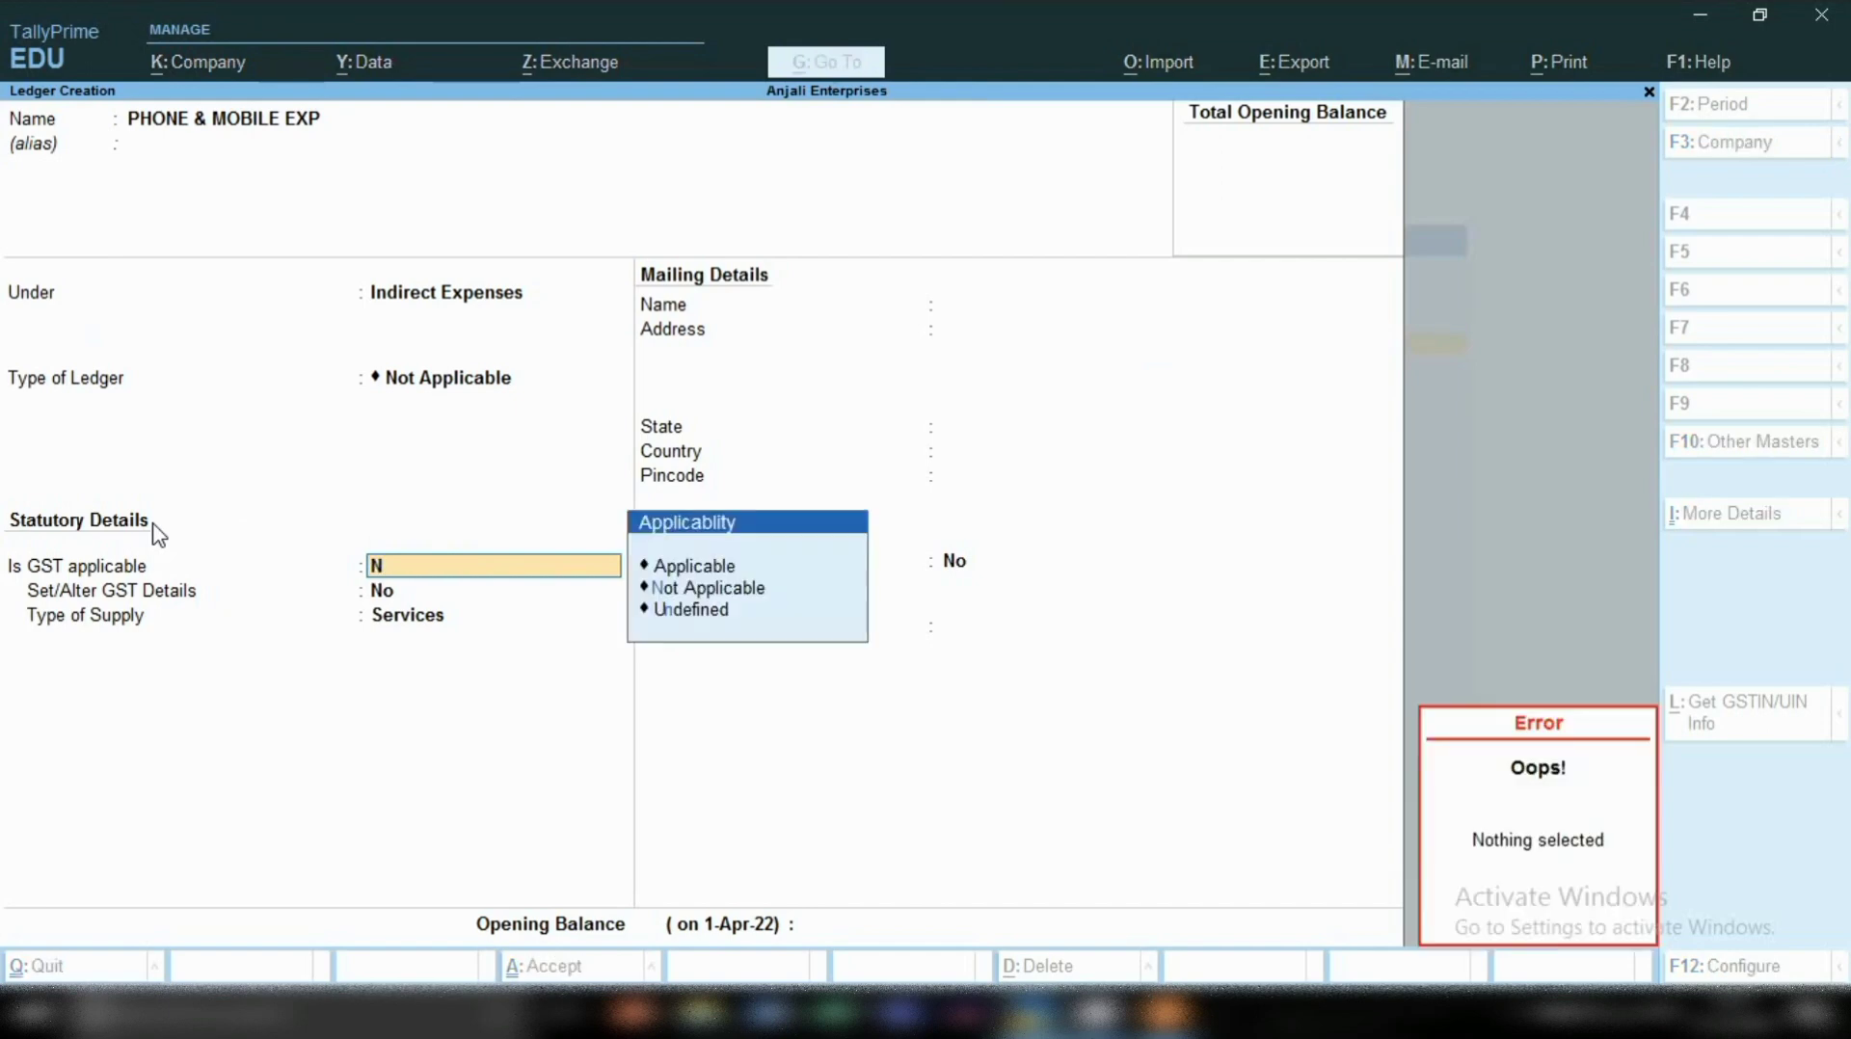
{"action": "key", "text": "Down"}
{"action": "key", "text": "Down"}
{"action": "key", "text": "Up"}
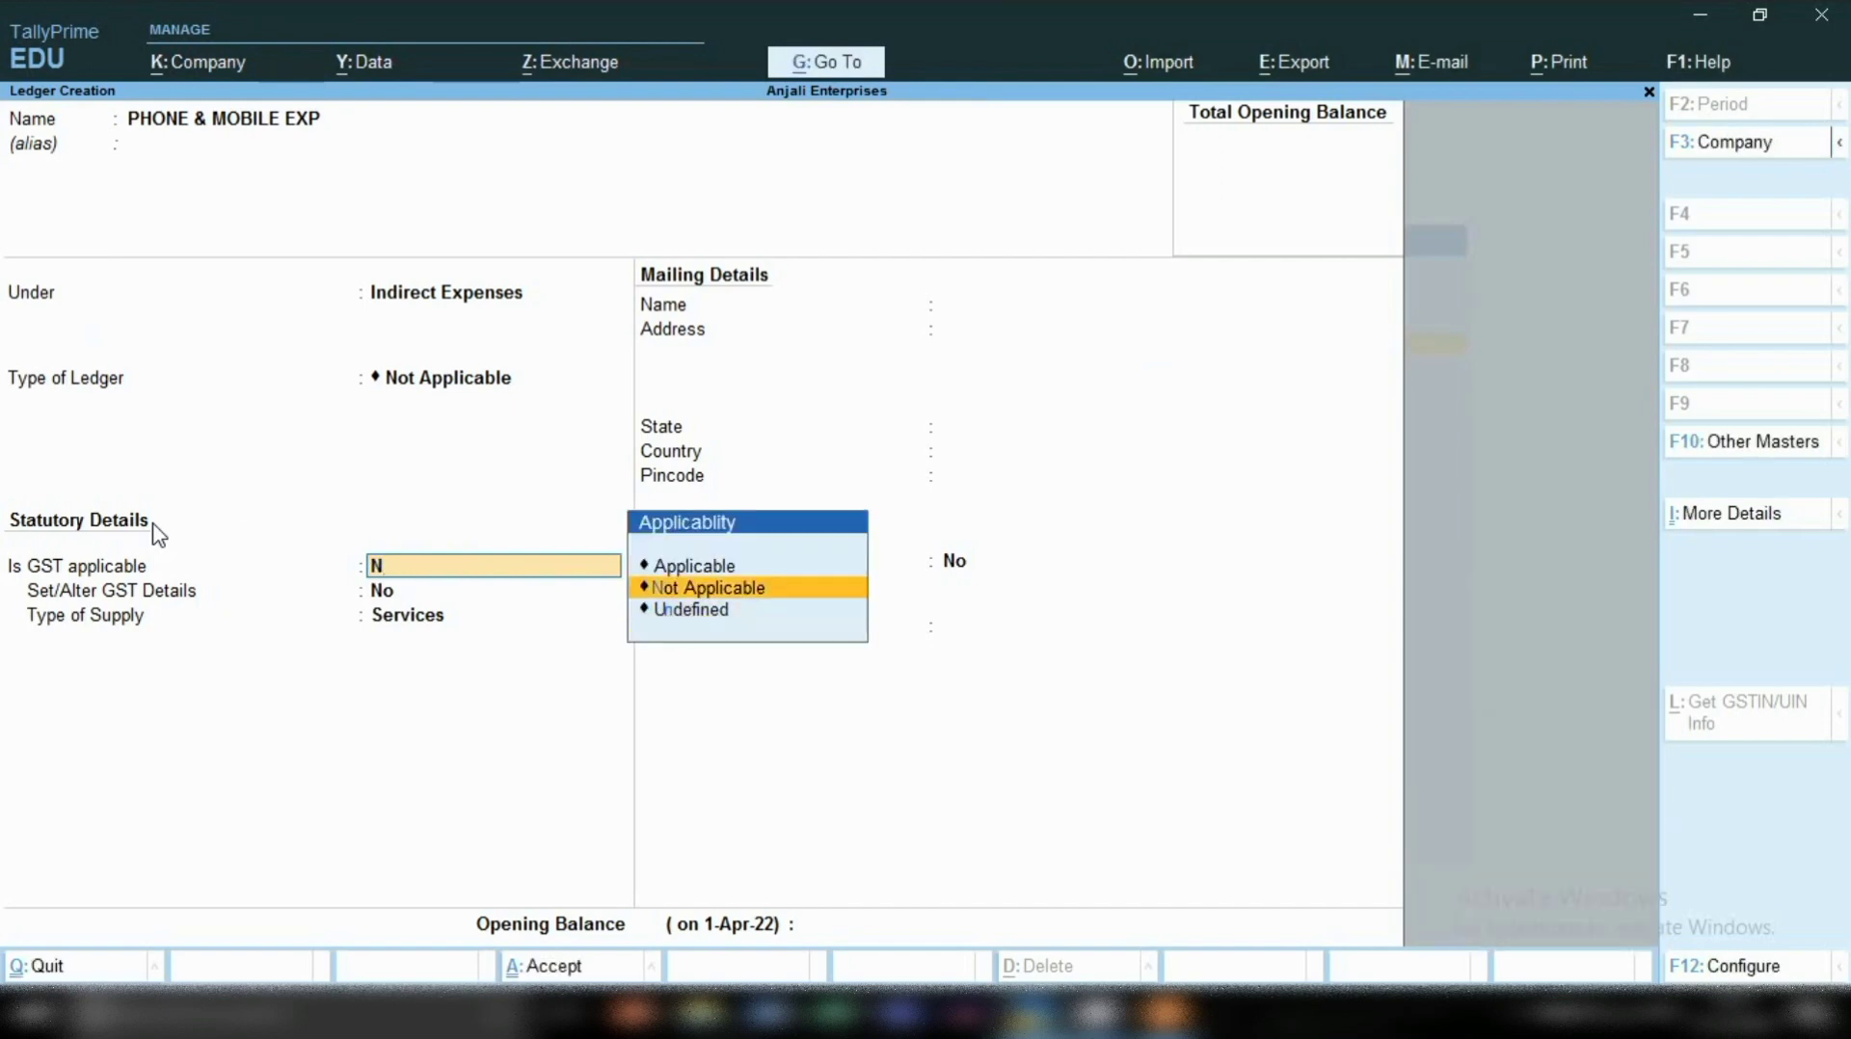
{"action": "key", "text": "Return"}
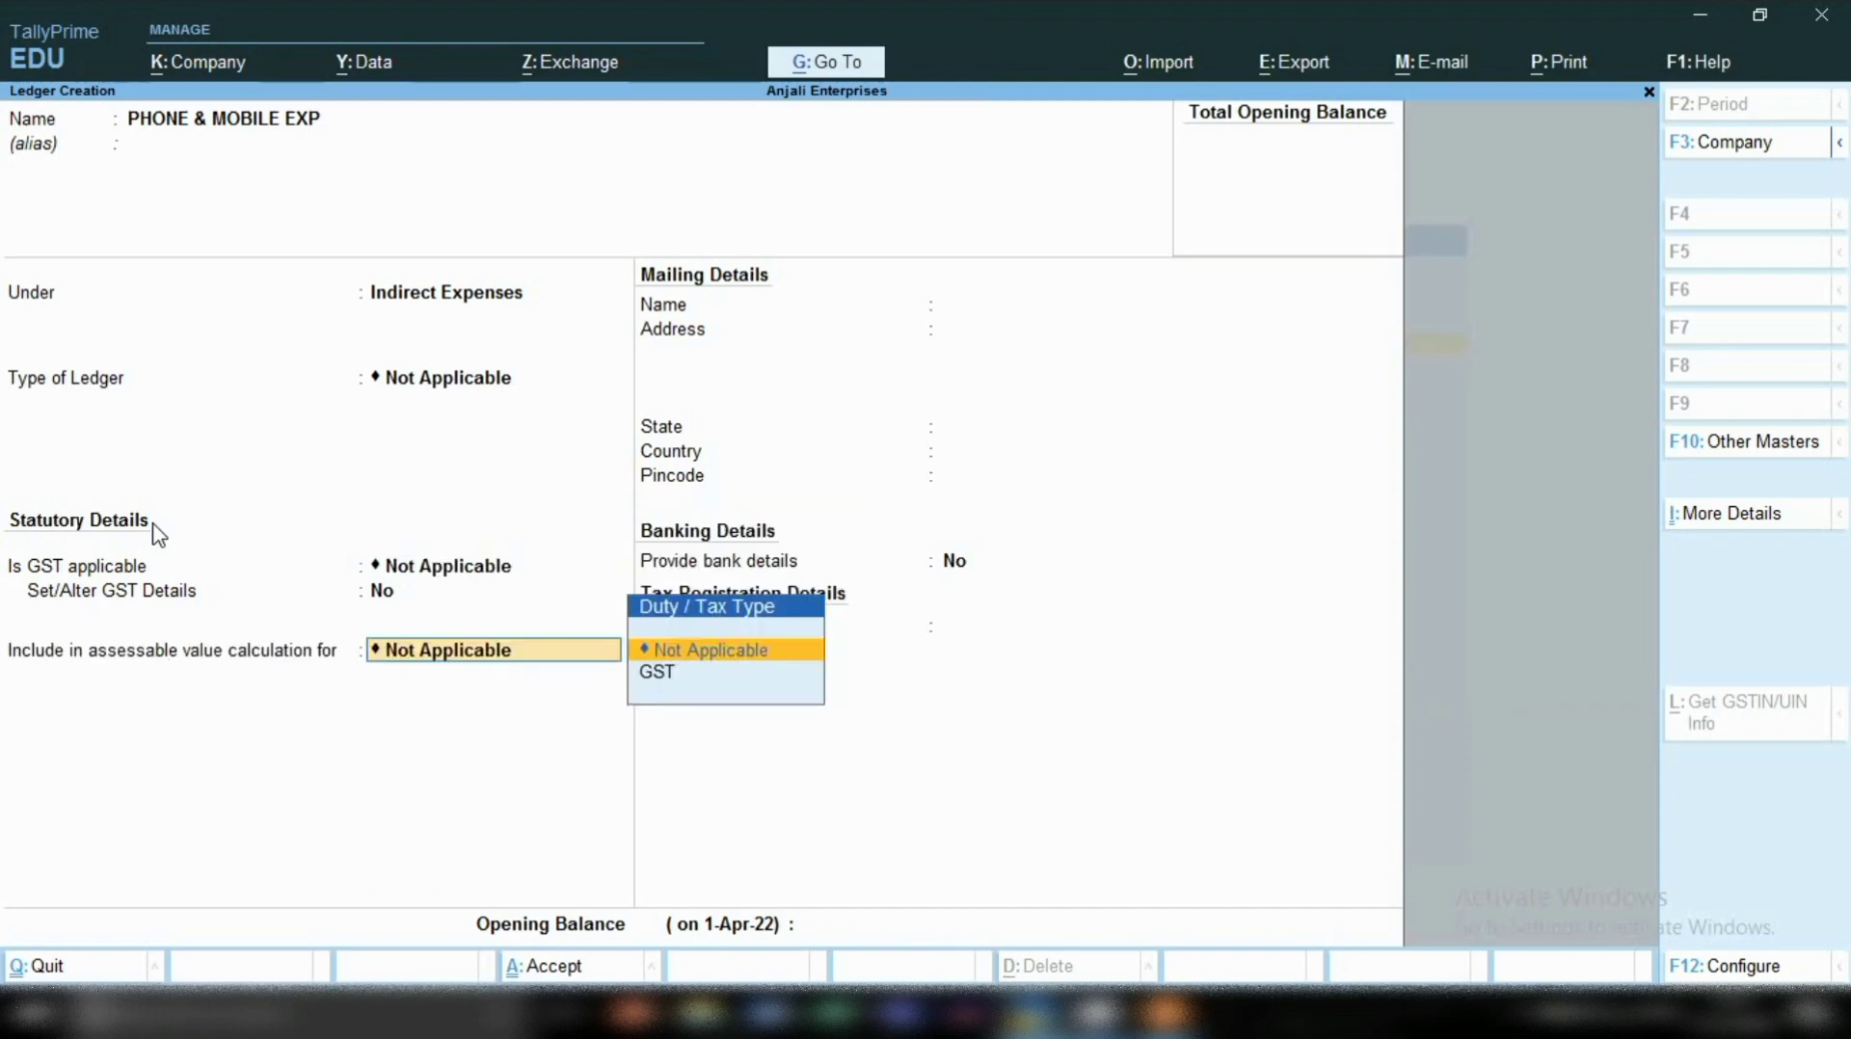
Step: Keep the assessable value calculation at Not Applicable, leave the opening balance blank, and save the ledger
{"action": "key", "text": "Return"}
{"action": "key", "text": "Return"}
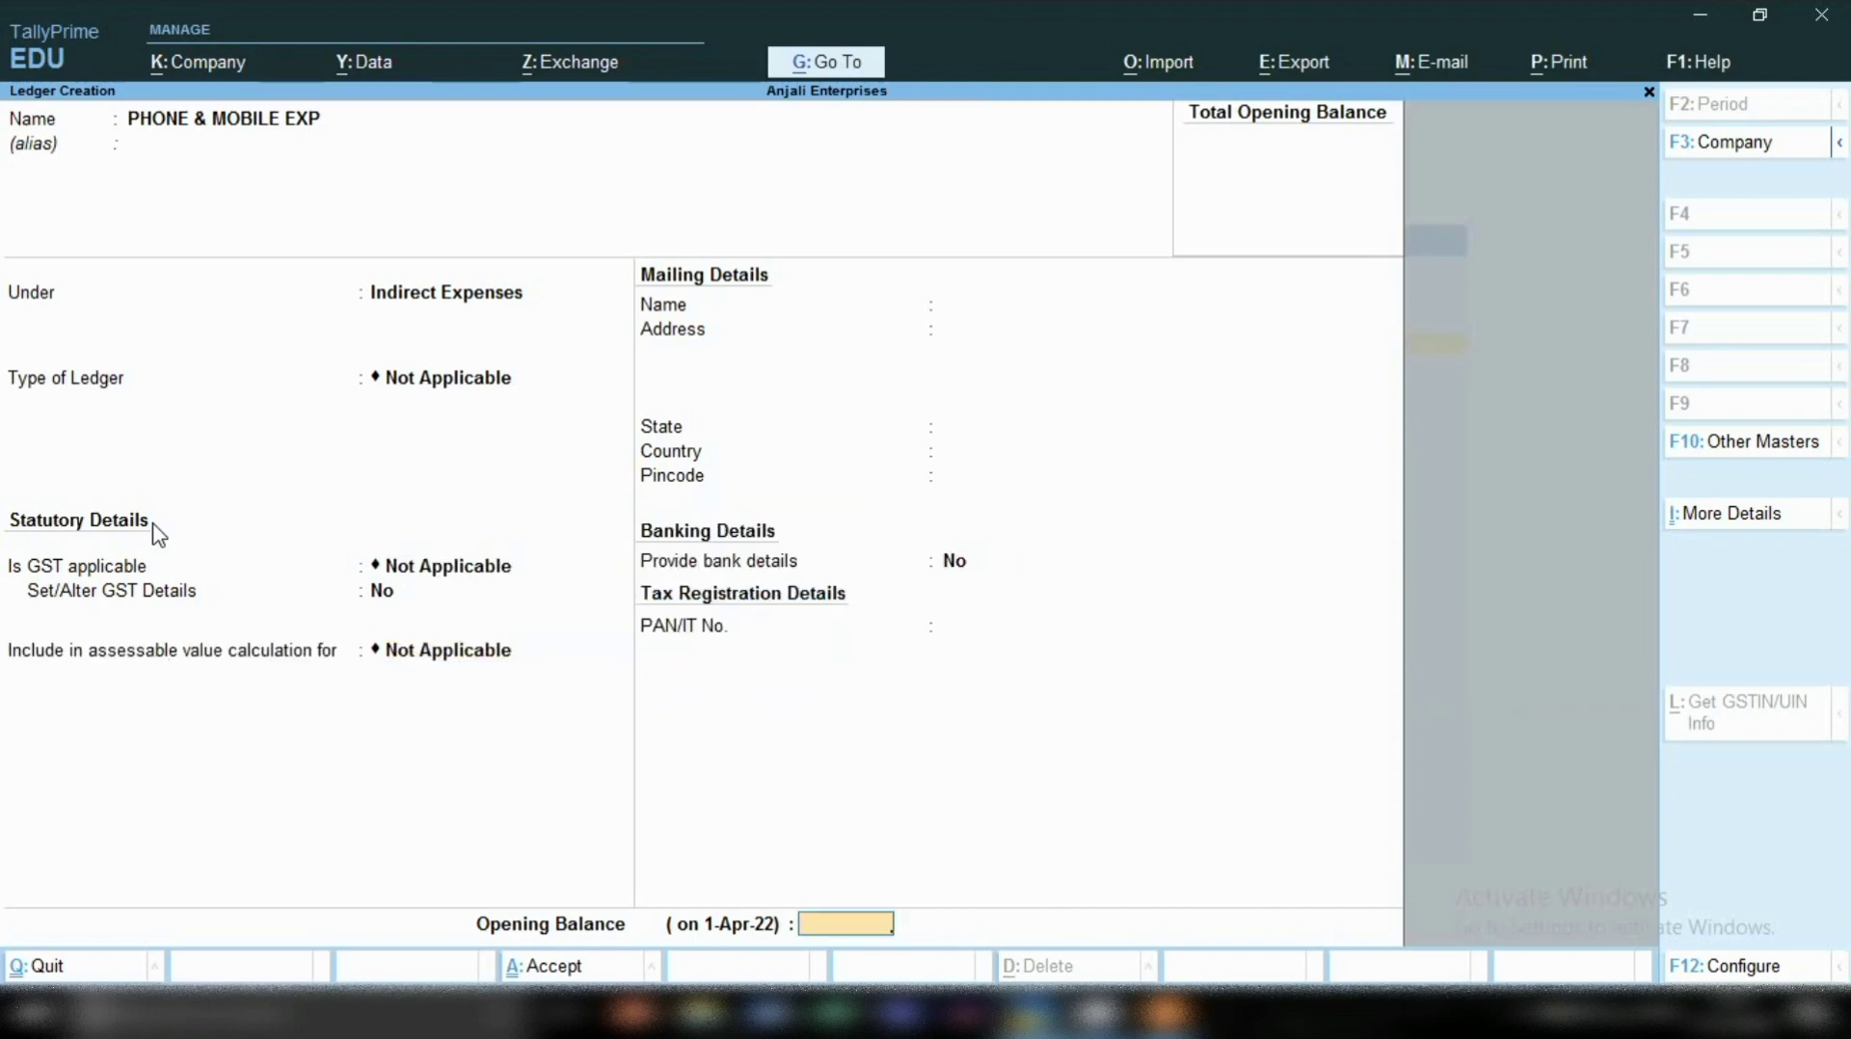
{"action": "key", "text": "Return"}
{"action": "key", "text": "Return"}
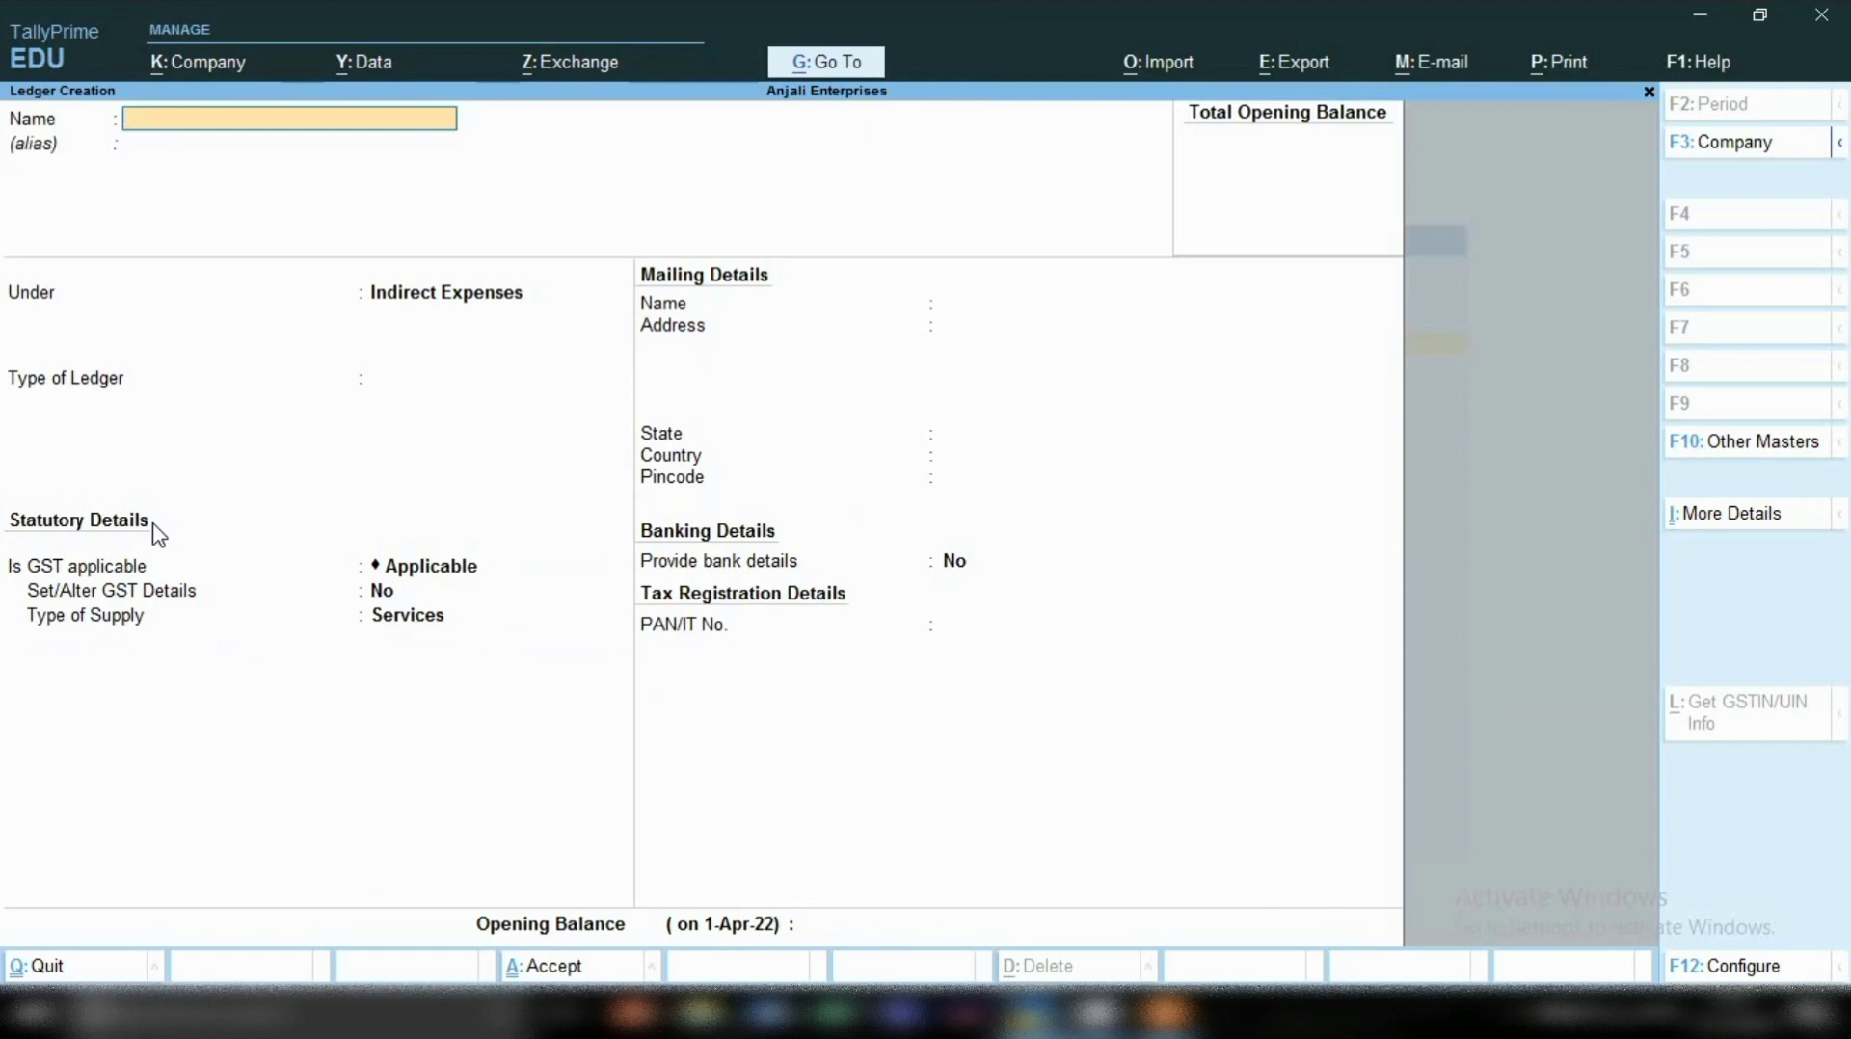
Step: Quit ledger creation and open a new Journal voucher
{"action": "key", "text": "Escape"}
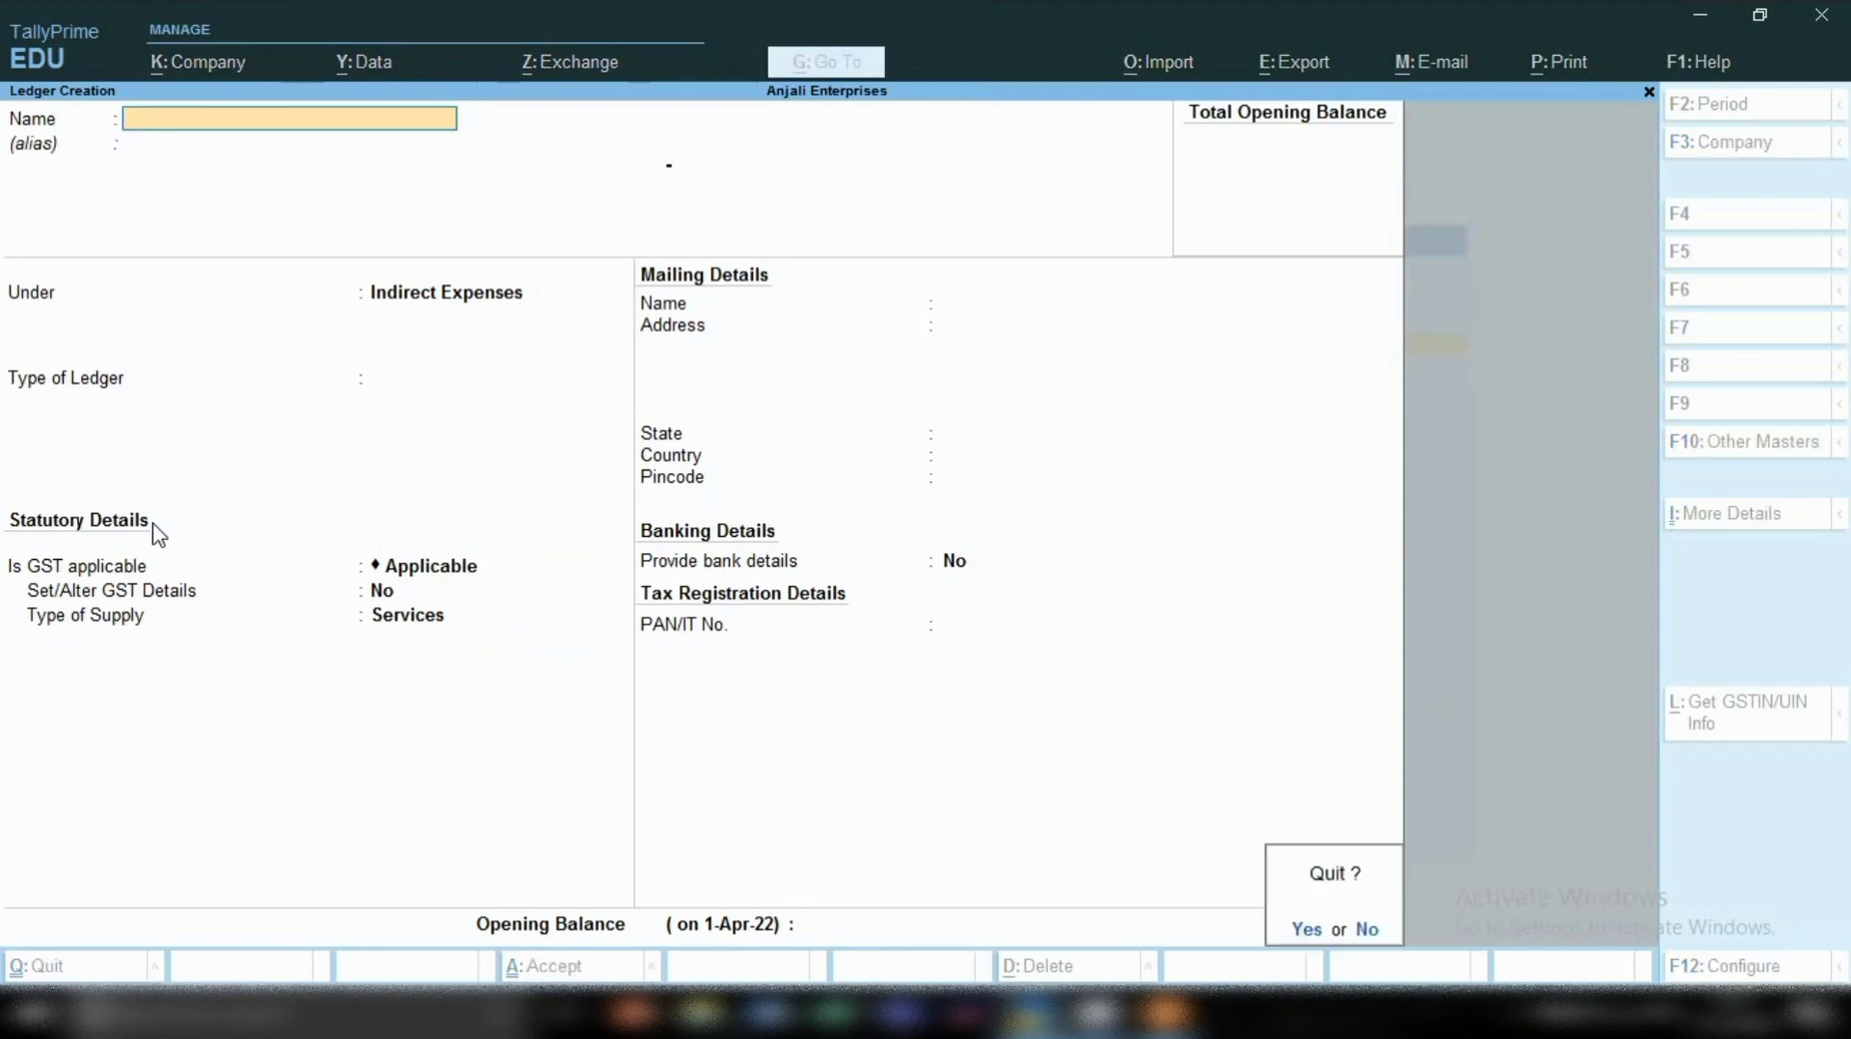
{"action": "key", "text": "y"}
{"action": "key", "text": "Escape"}
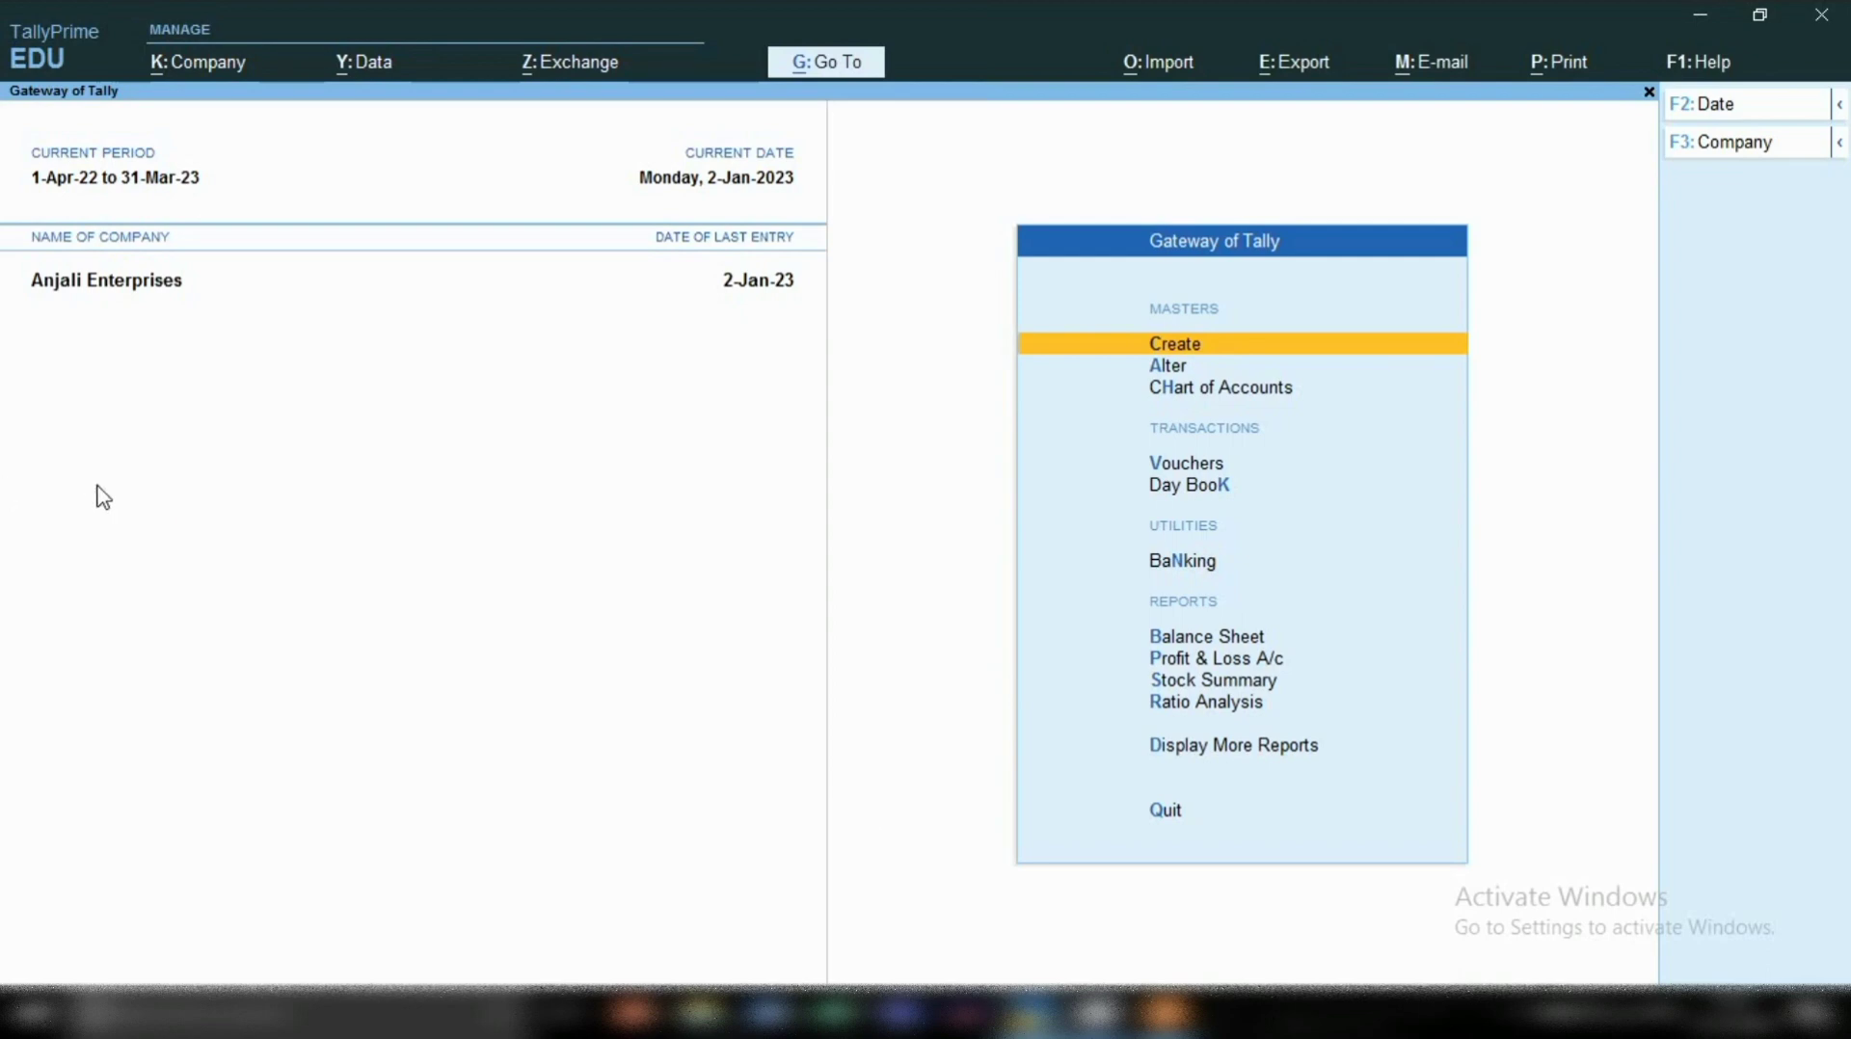
{"action": "key", "text": "v"}
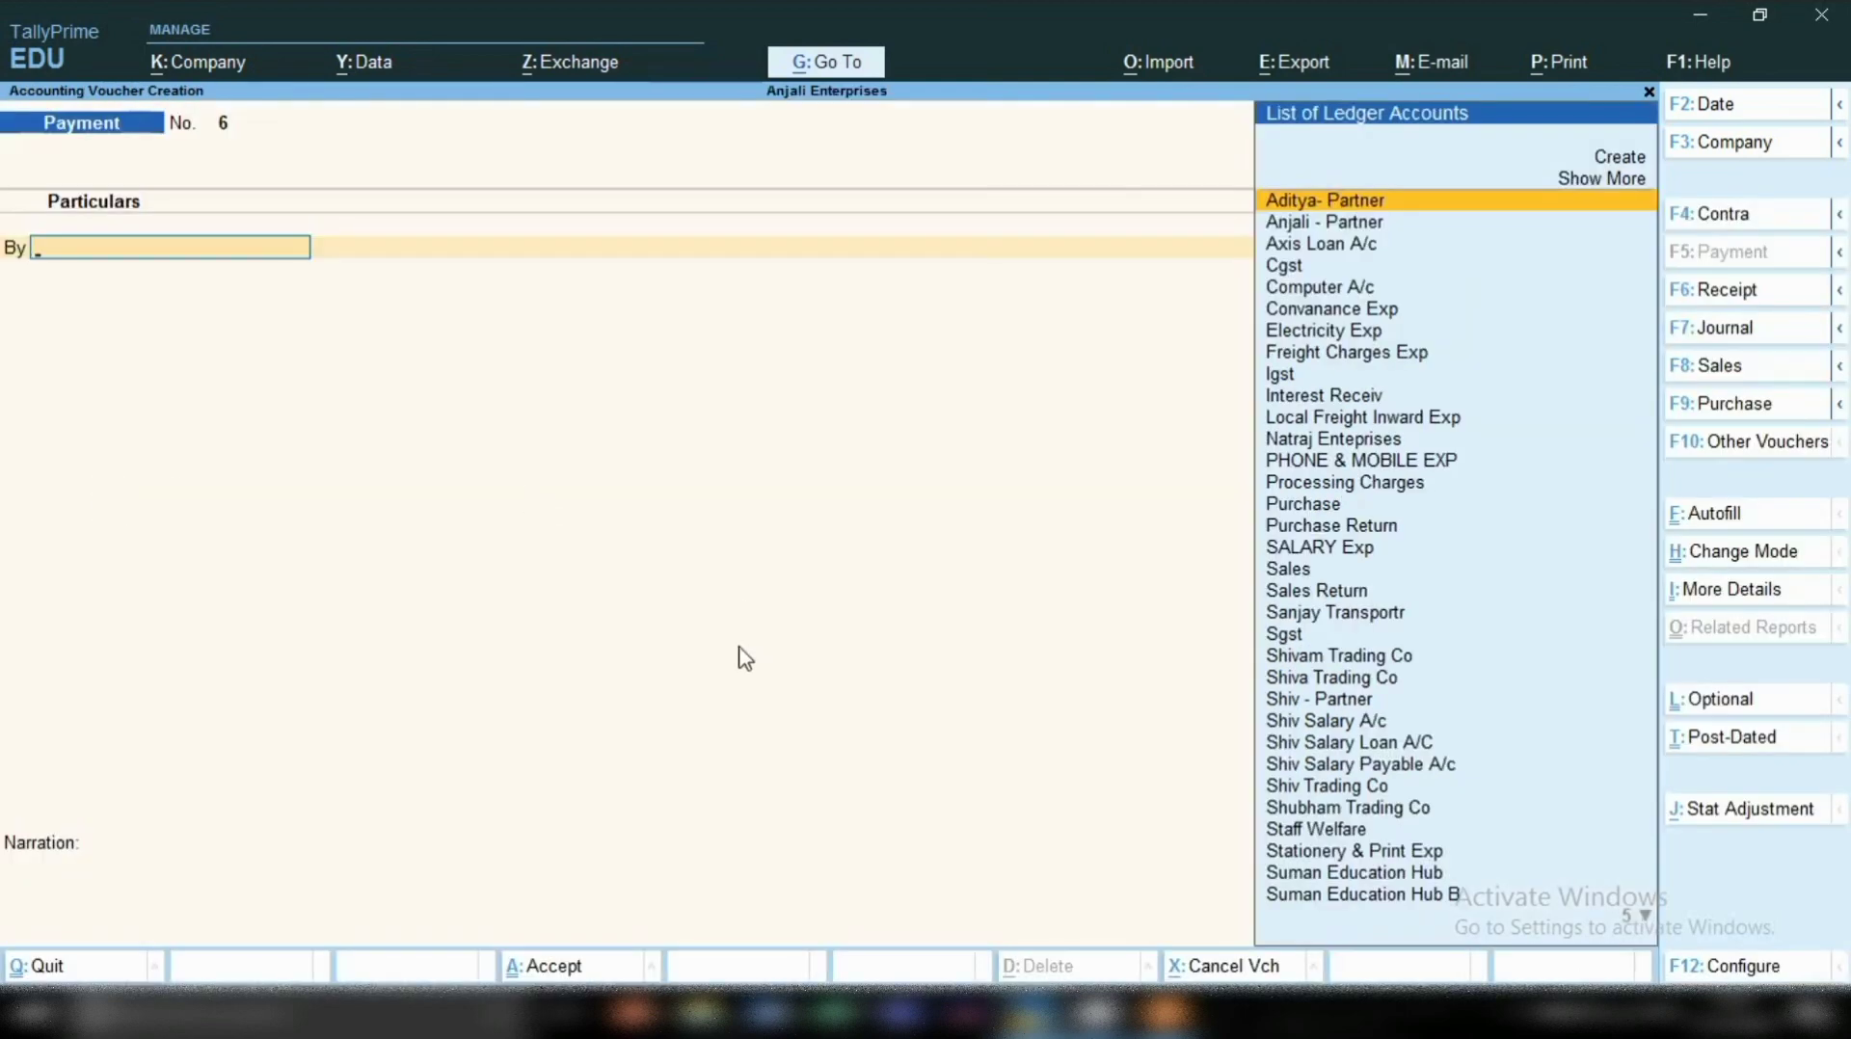
{"action": "left_click", "coordinate": [1712, 340]}
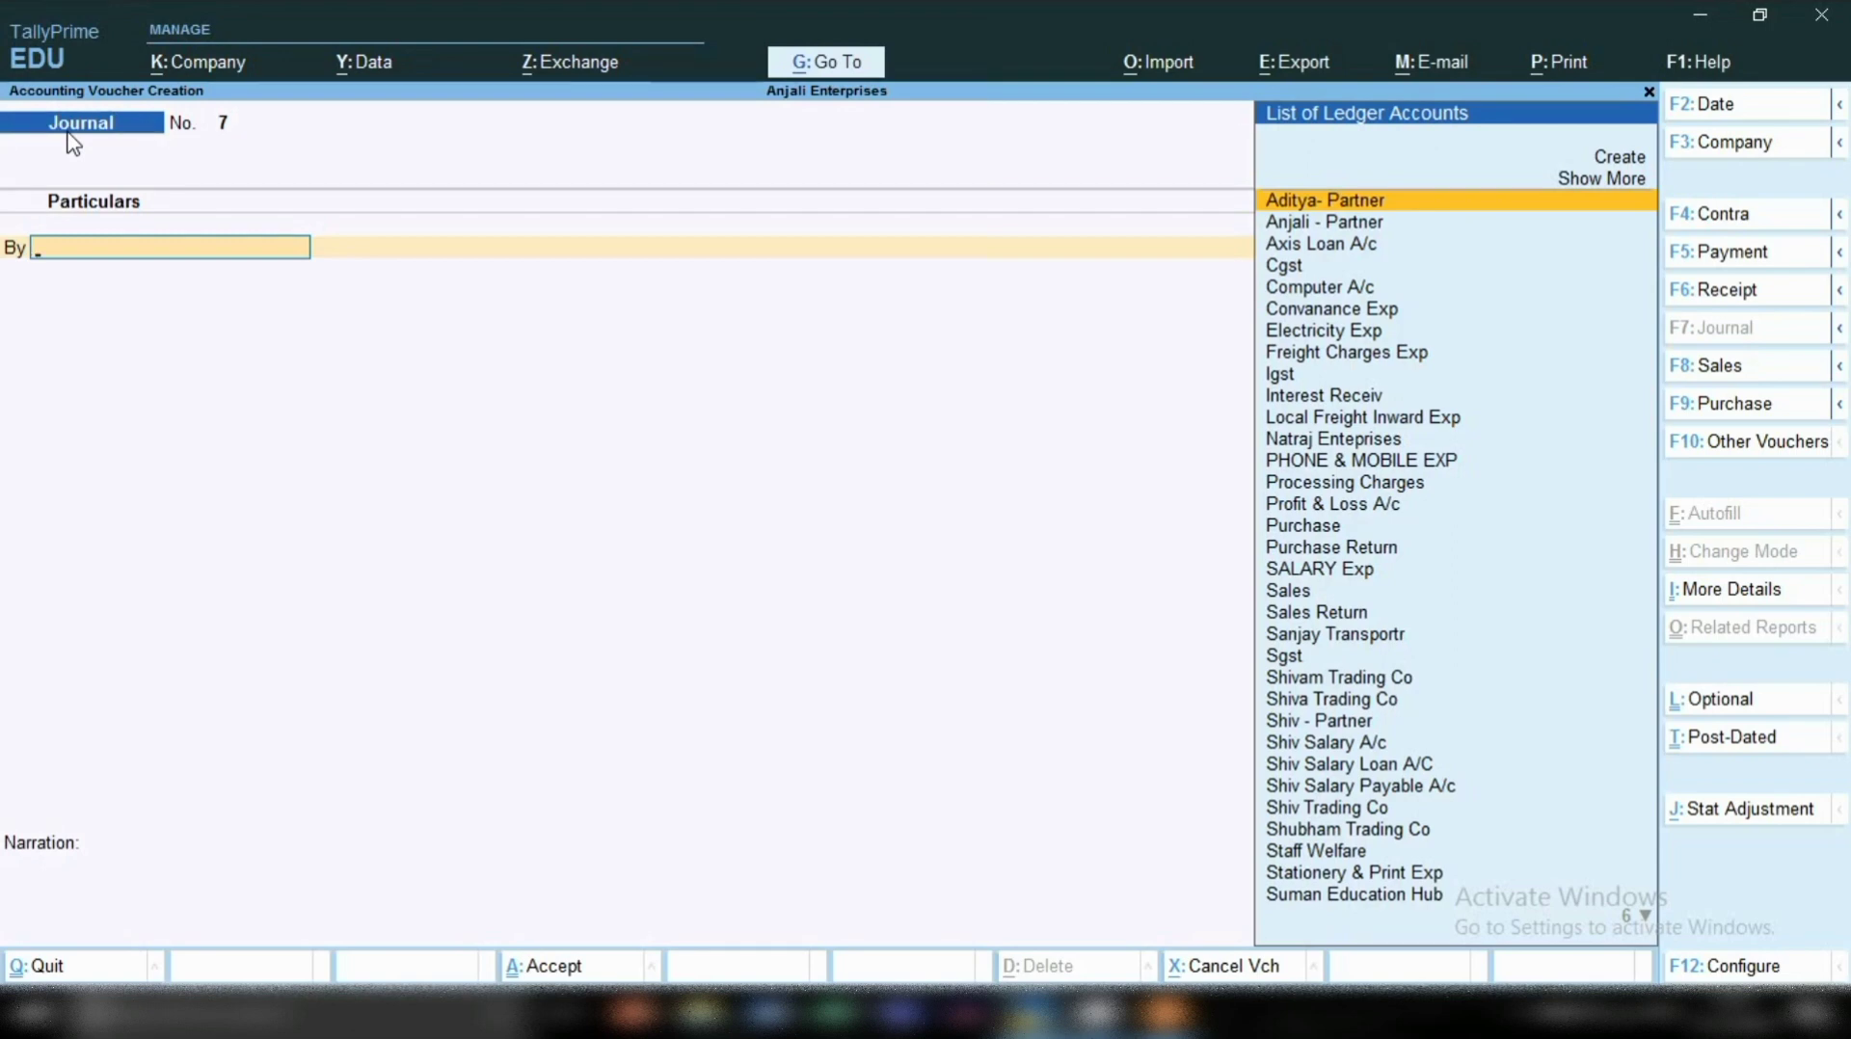
Step: Set the journal voucher's date to 1.12
{"action": "key", "text": "F2"}
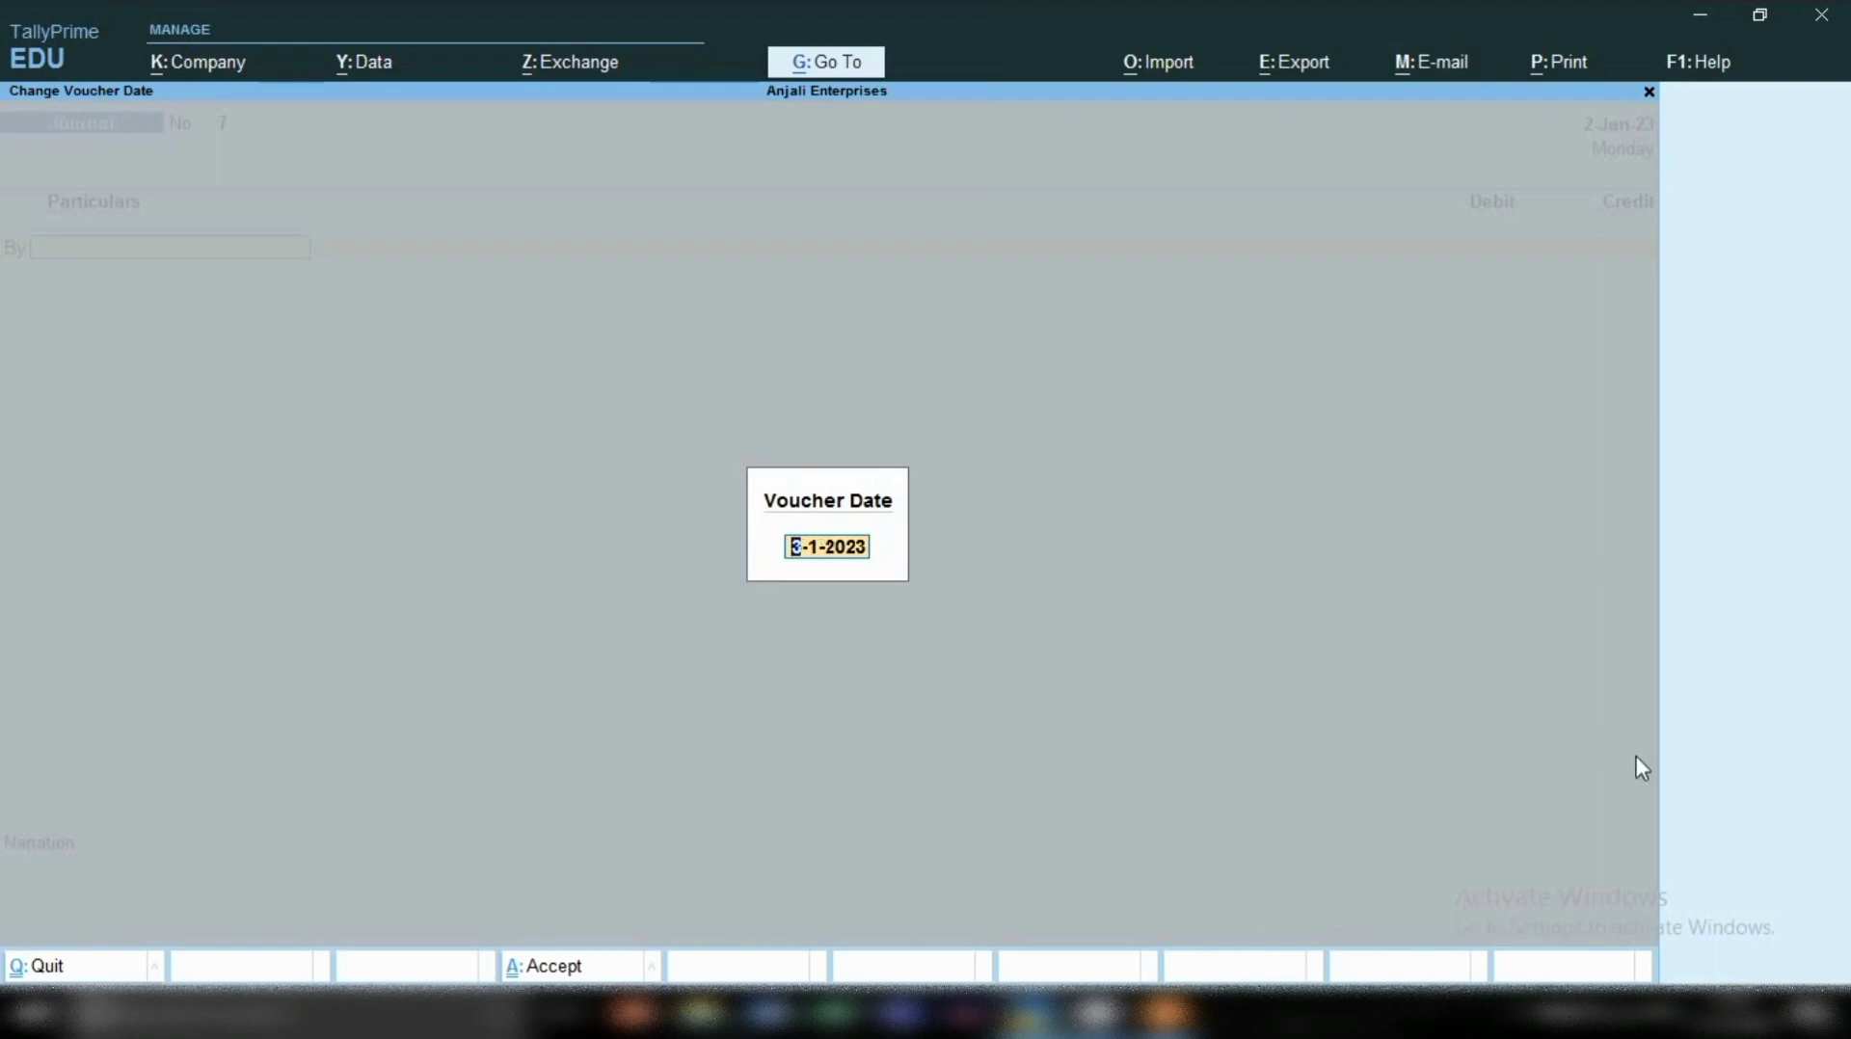
{"action": "type", "text": "1.12"}
{"action": "key", "text": "Return"}
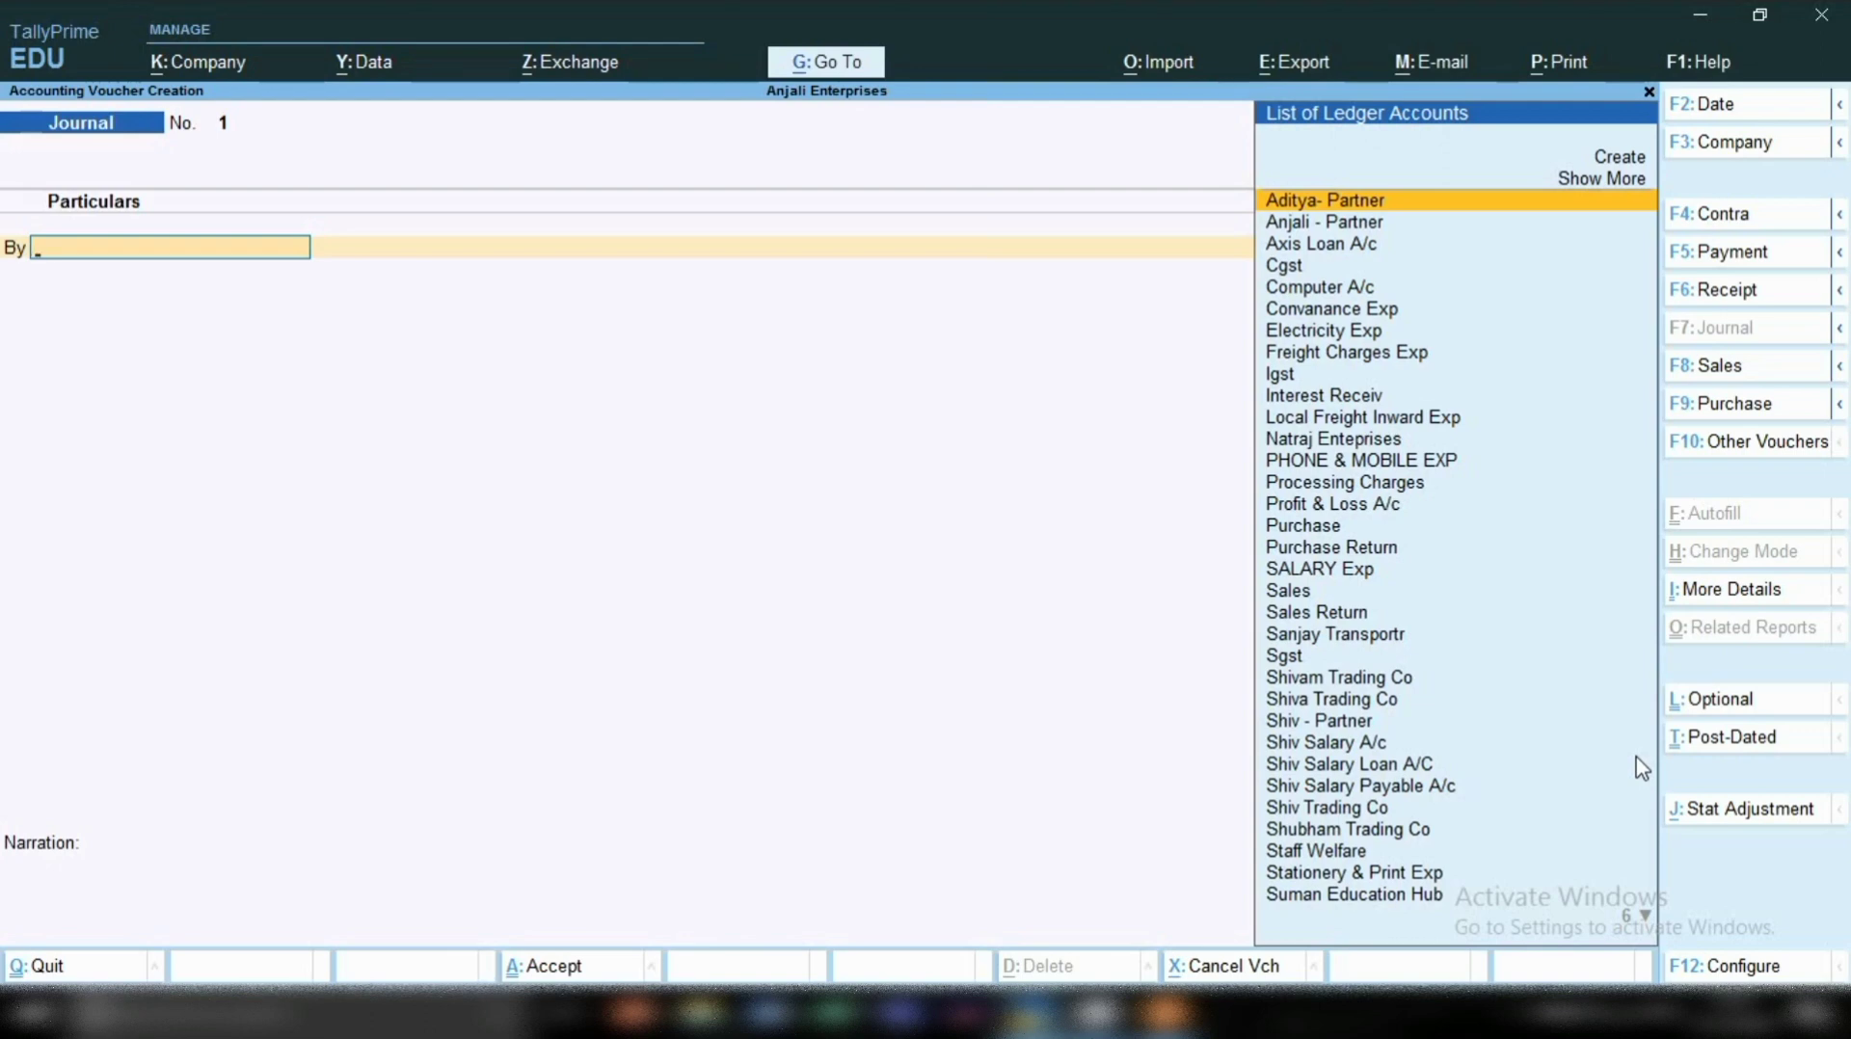
Step: Debit PHONE & MOBILE EXP with 500 and credit Cash with the same amount in the journal voucher
{"action": "type", "text": "PH"}
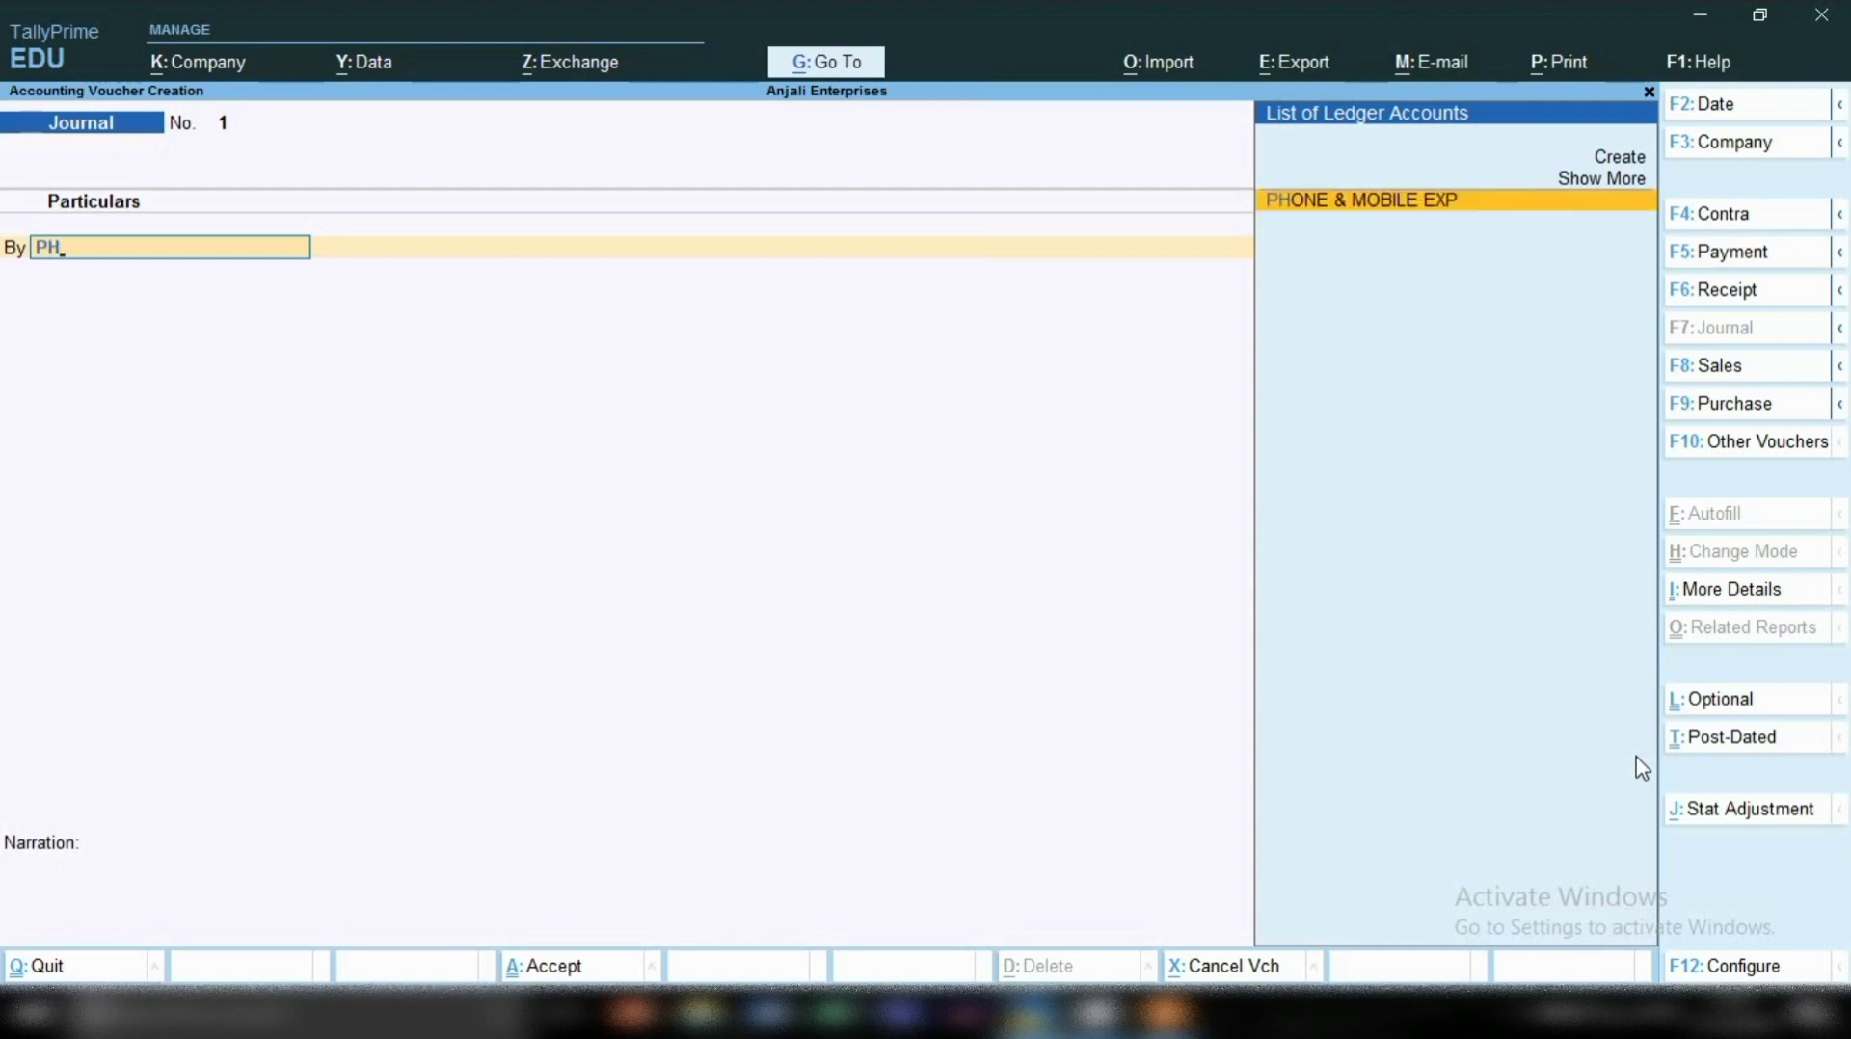
{"action": "key", "text": "Return"}
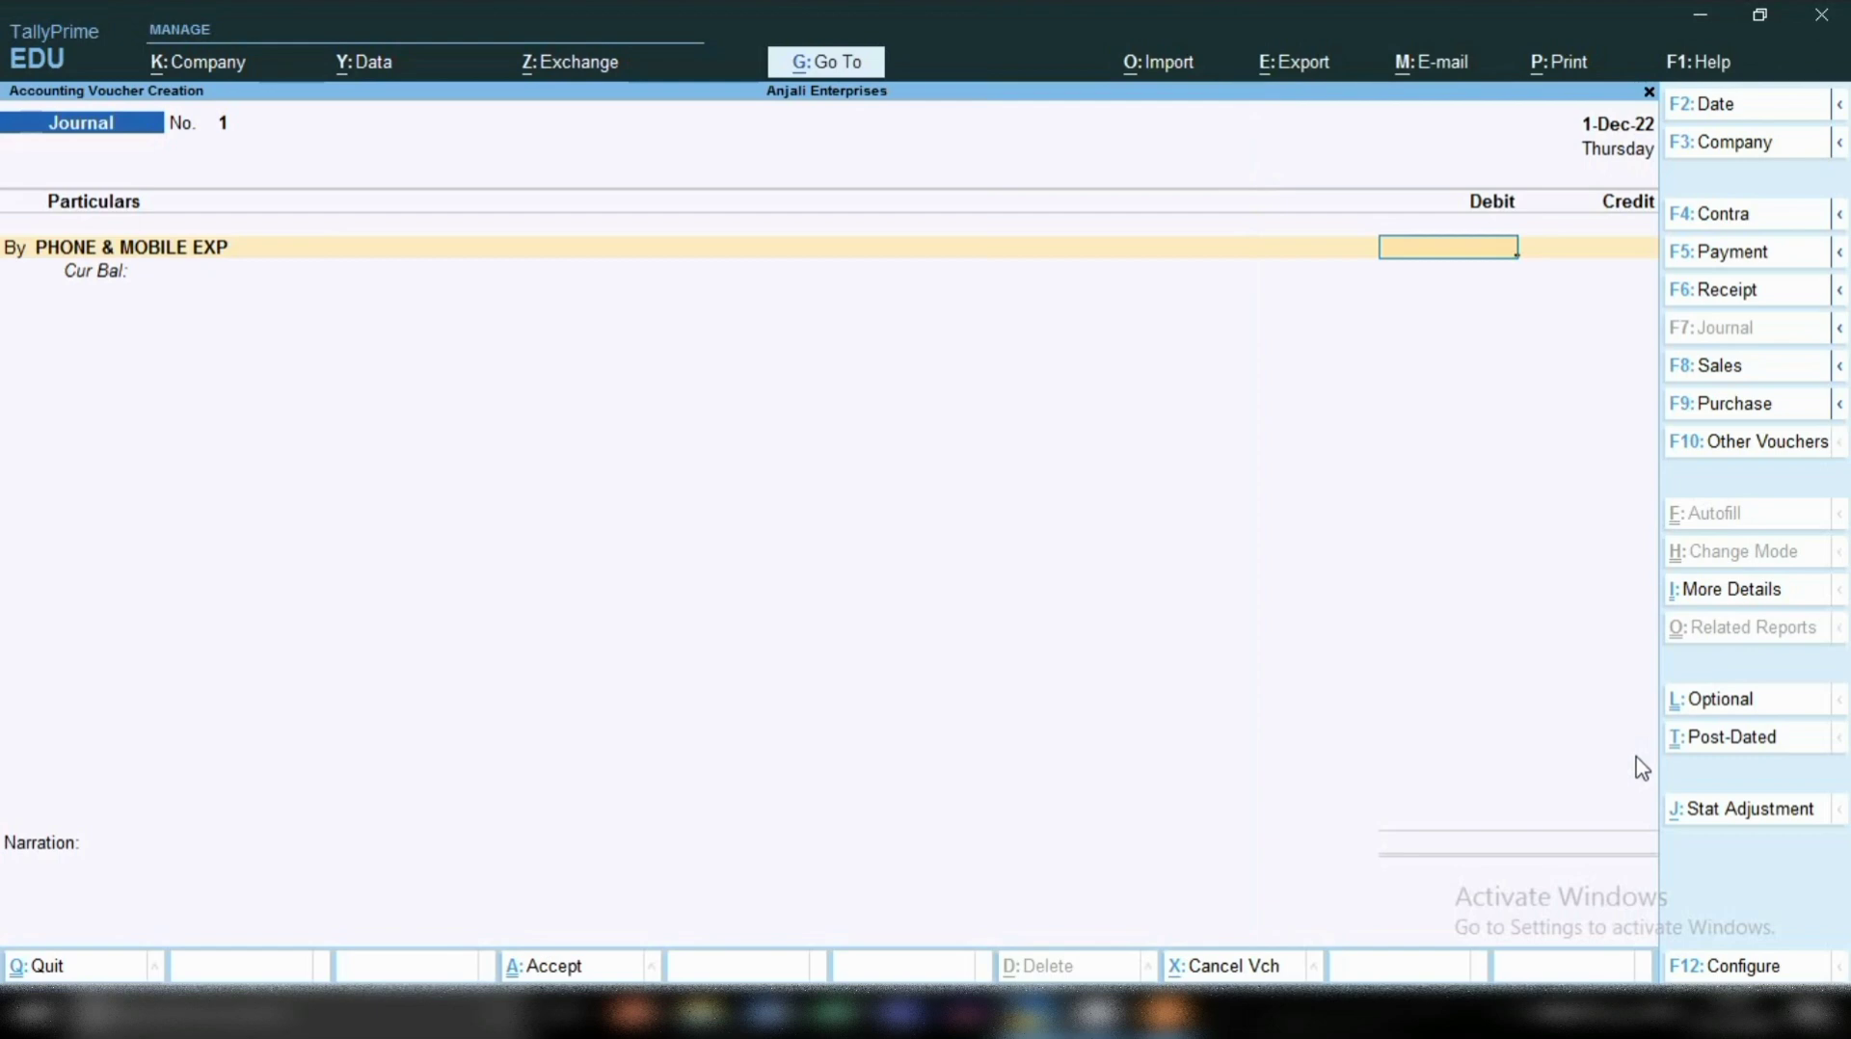
{"action": "type", "text": "500"}
{"action": "key", "text": "Return"}
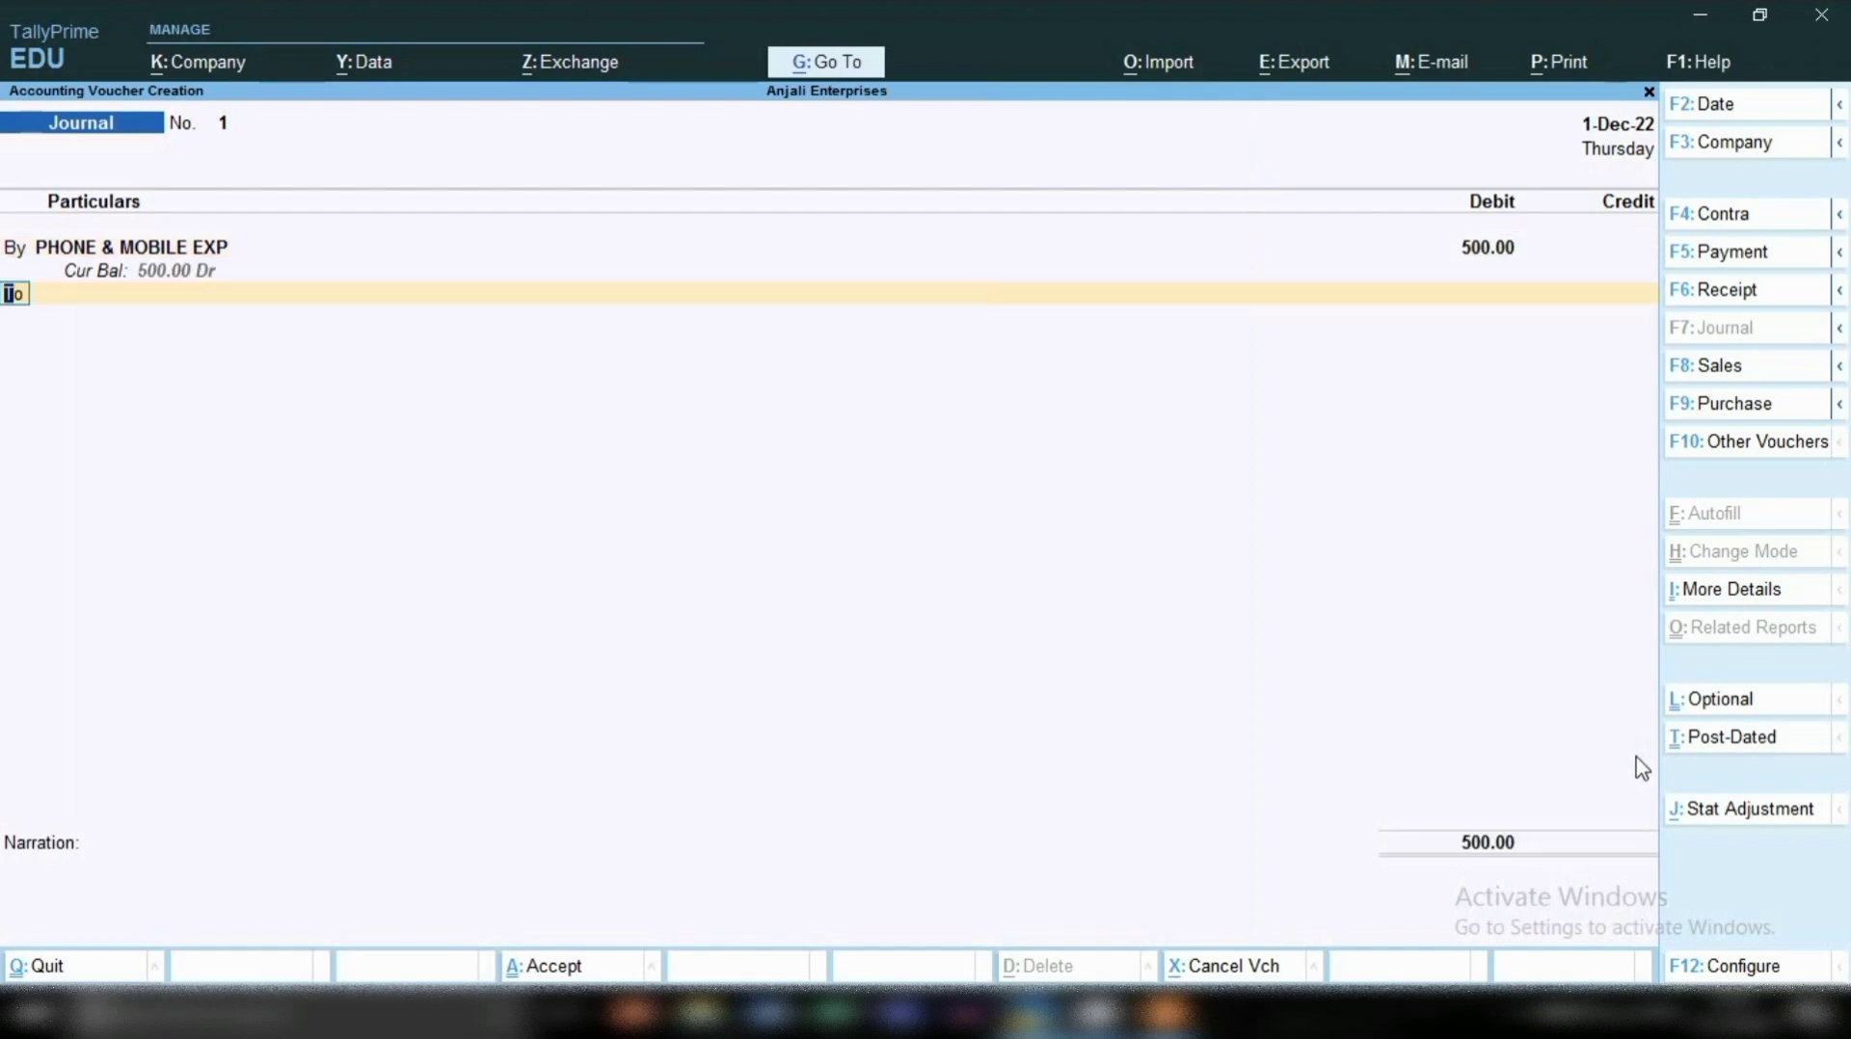
{"action": "key", "text": "Return"}
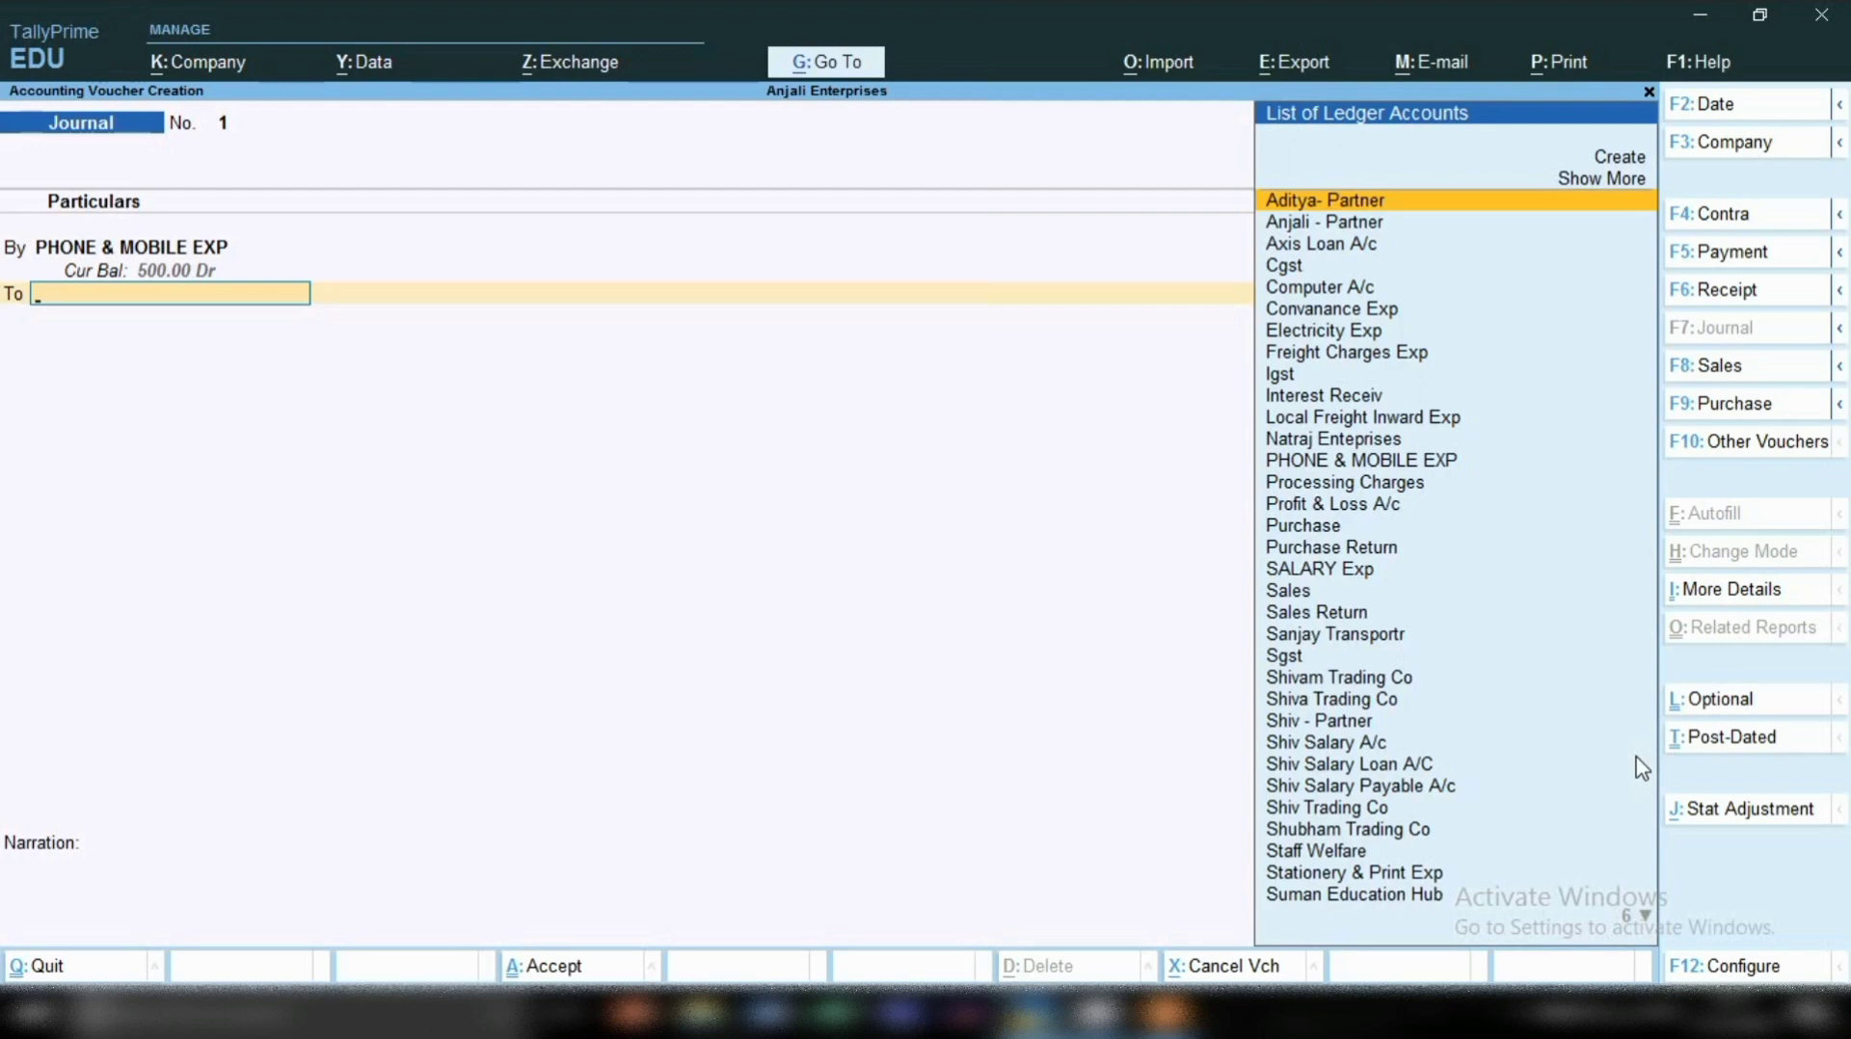
{"action": "type", "text": "CAS"}
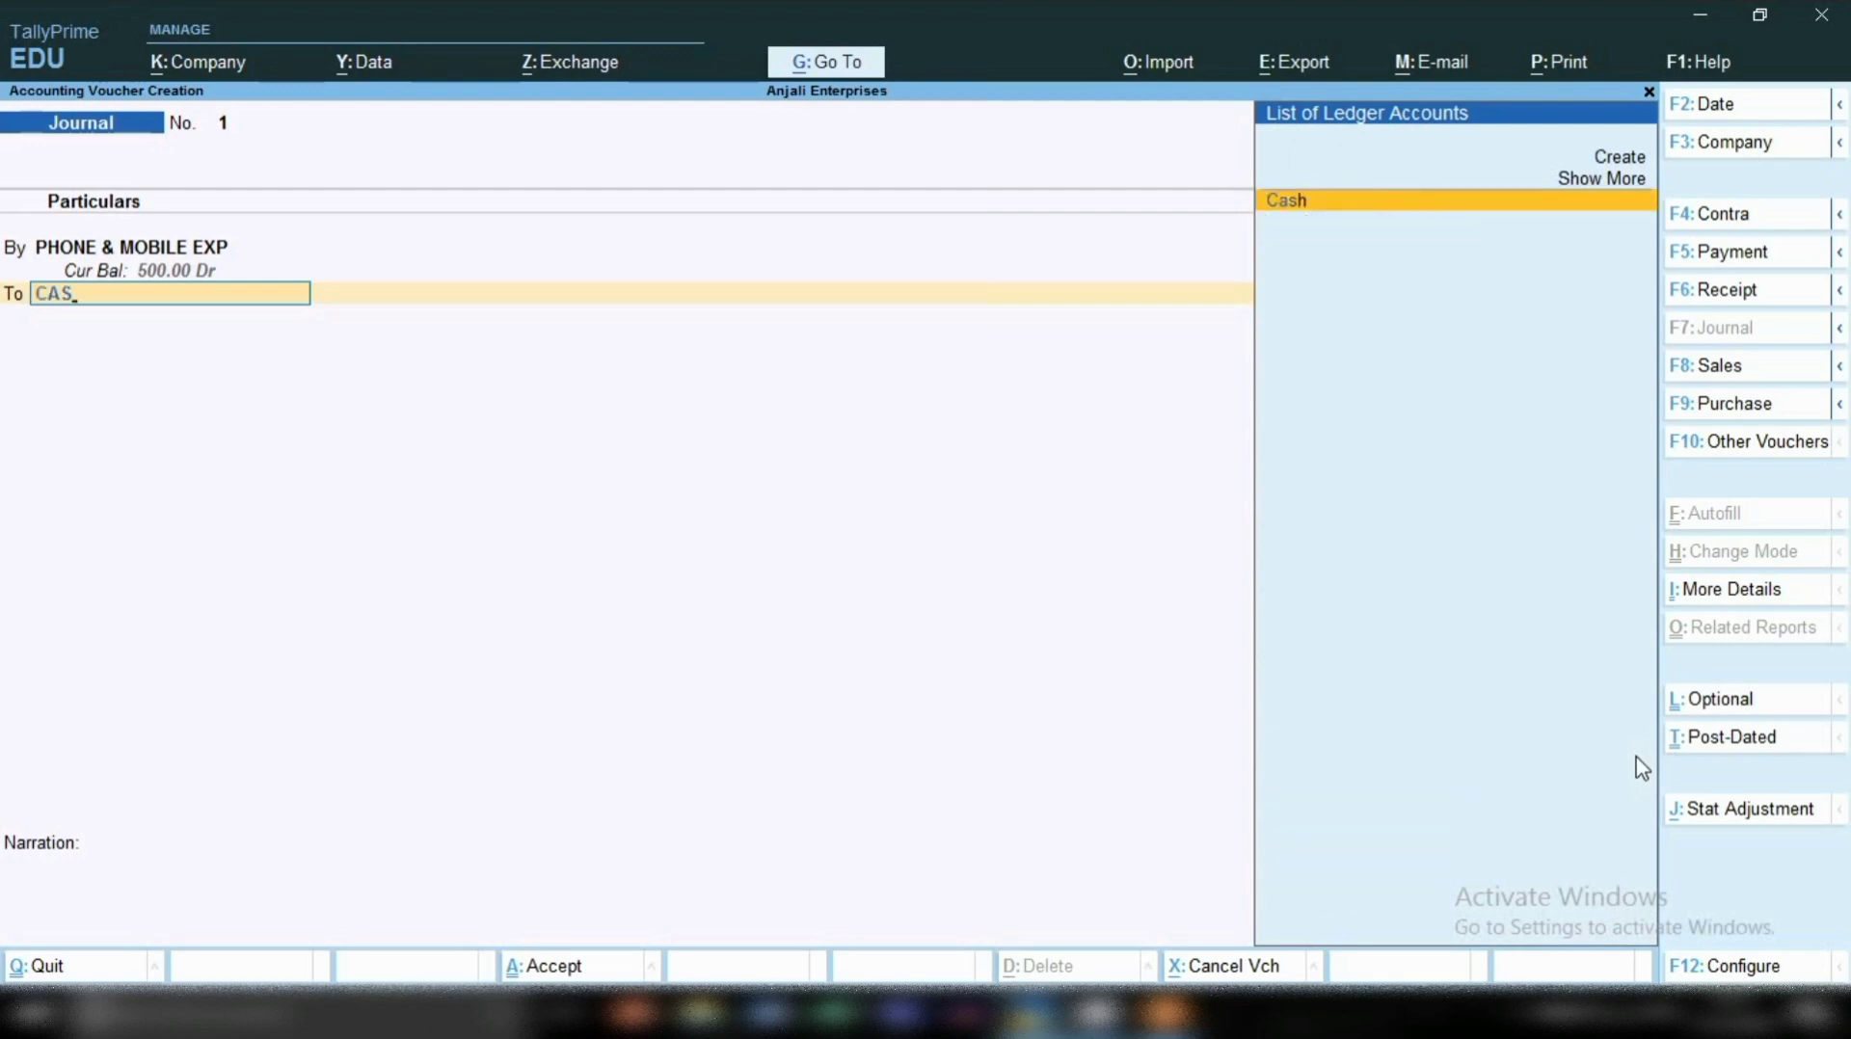
{"action": "key", "text": "Return"}
{"action": "key", "text": "Return"}
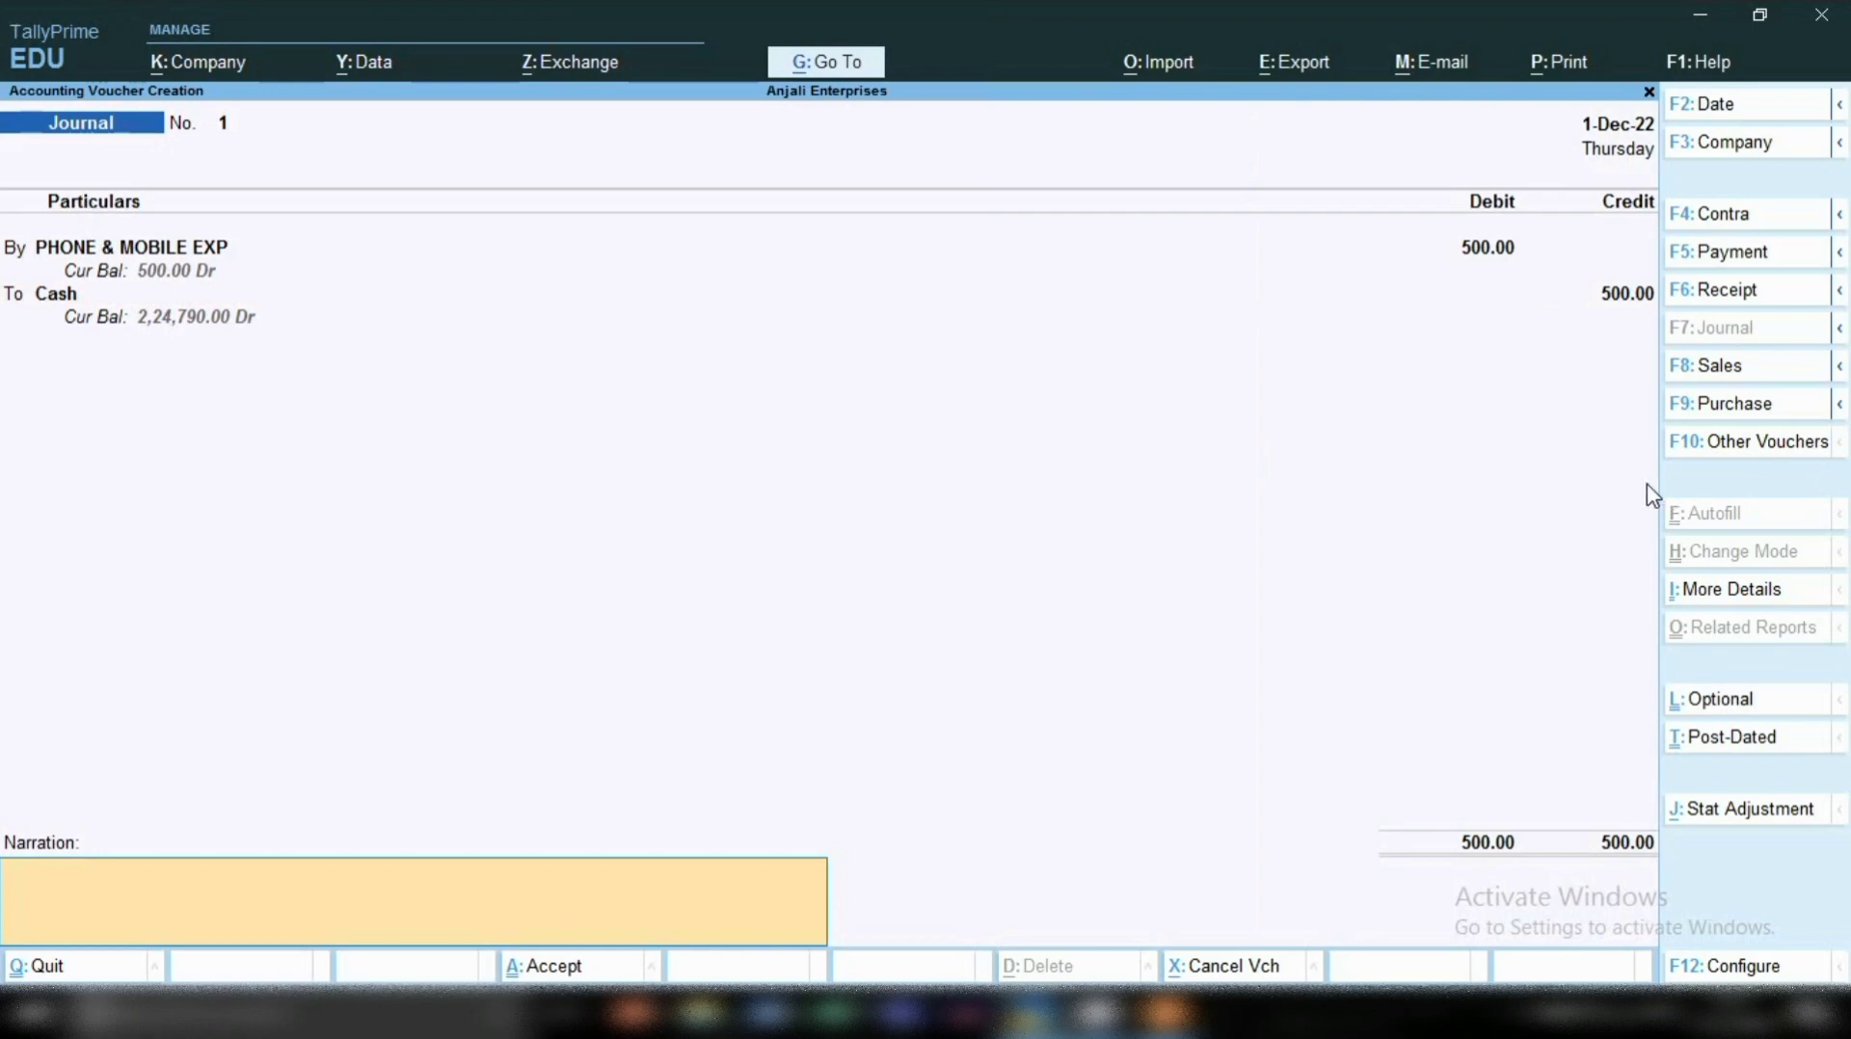
Step: Enter the narration "BEING CASH PAID FOR MOBILE RECHAGRE FOR" followed by the first partner's name, and accept the voucher
{"action": "type", "text": "BEING CASH PAI"}
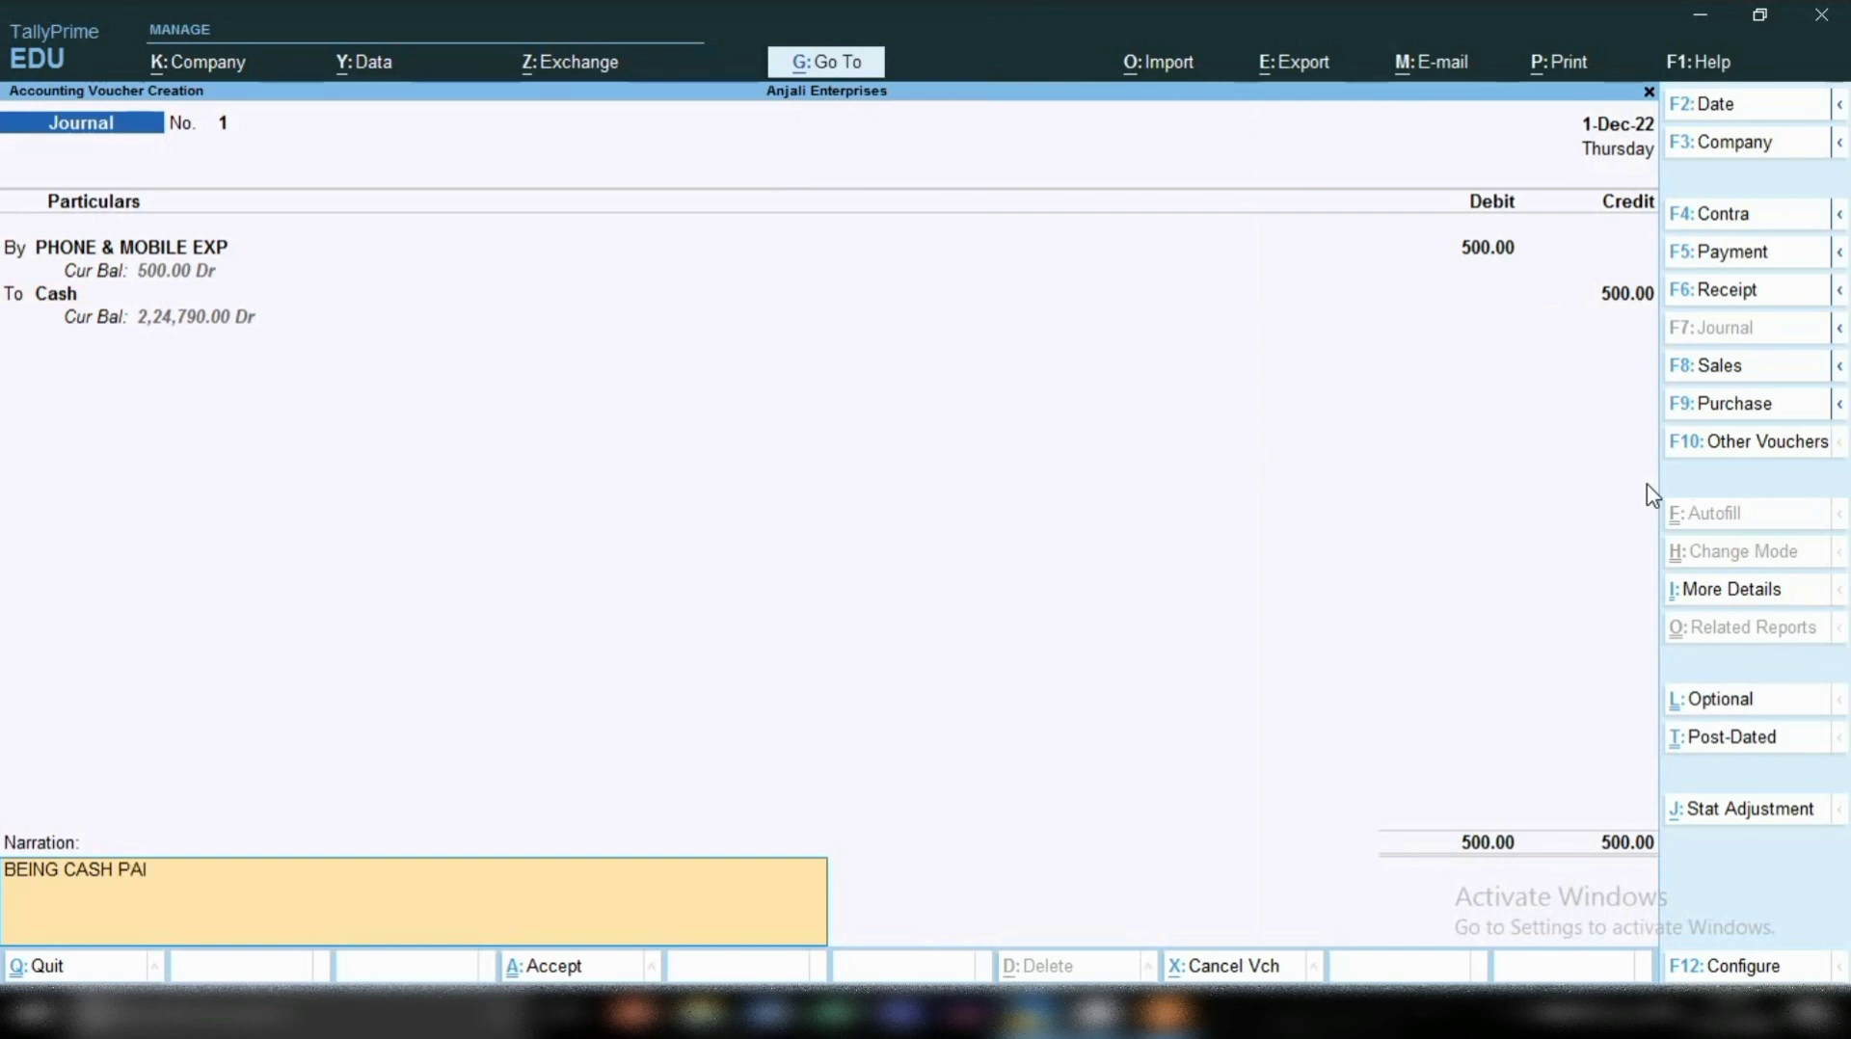
{"action": "type", "text": "D FOR MOBILE RECHAG"}
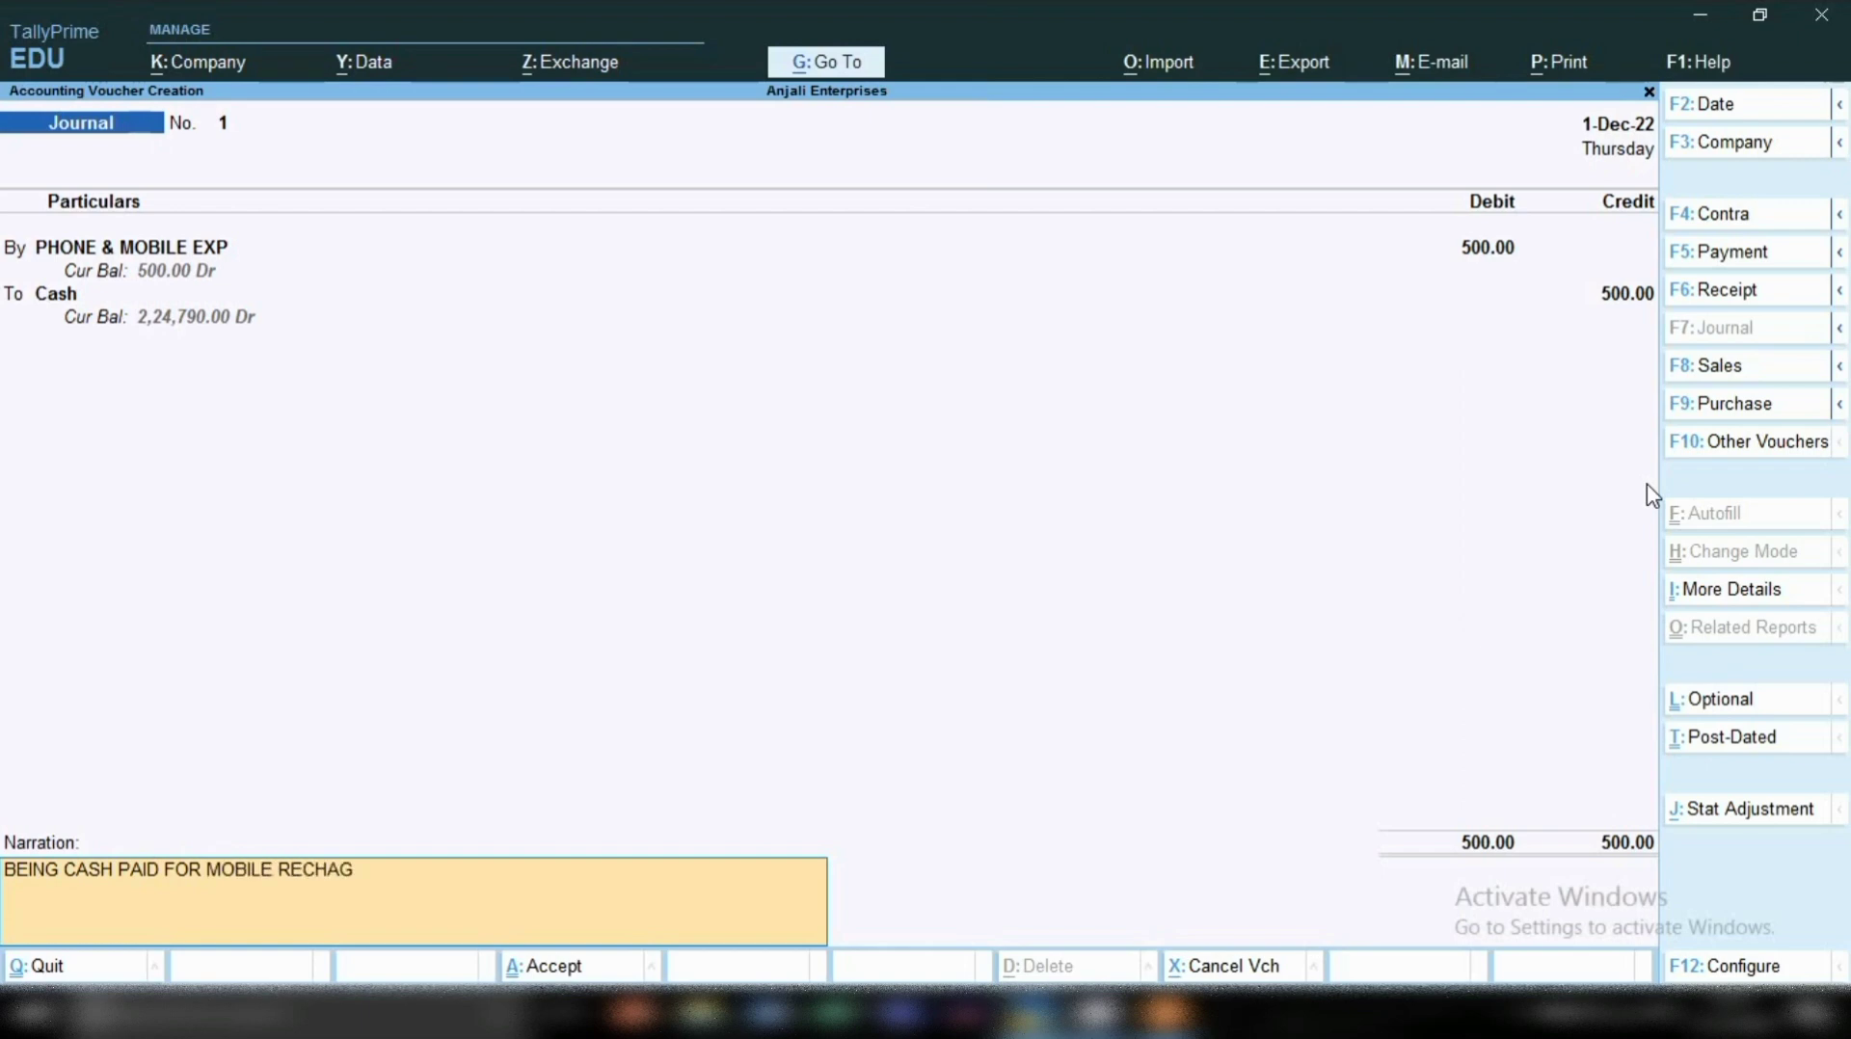
{"action": "type", "text": "RE FOR ADITYA"}
{"action": "key", "text": "Return"}
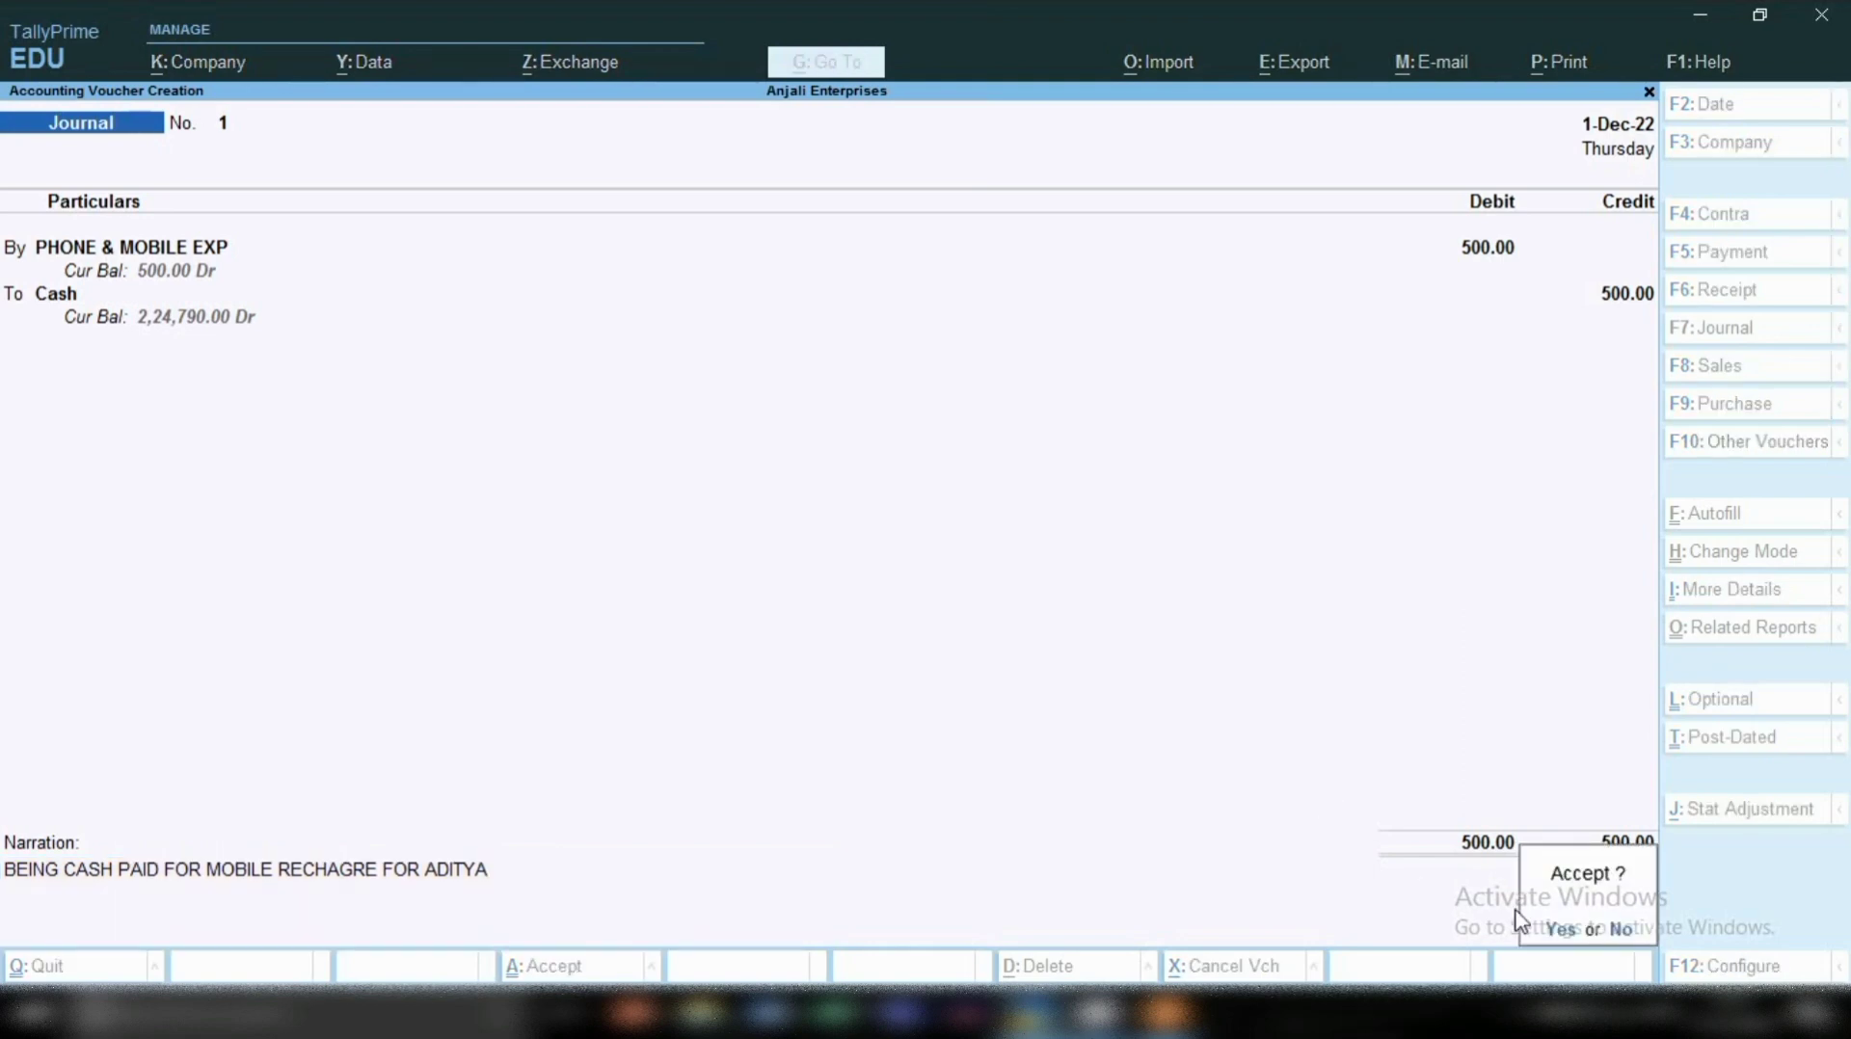
{"action": "key", "text": "Return"}
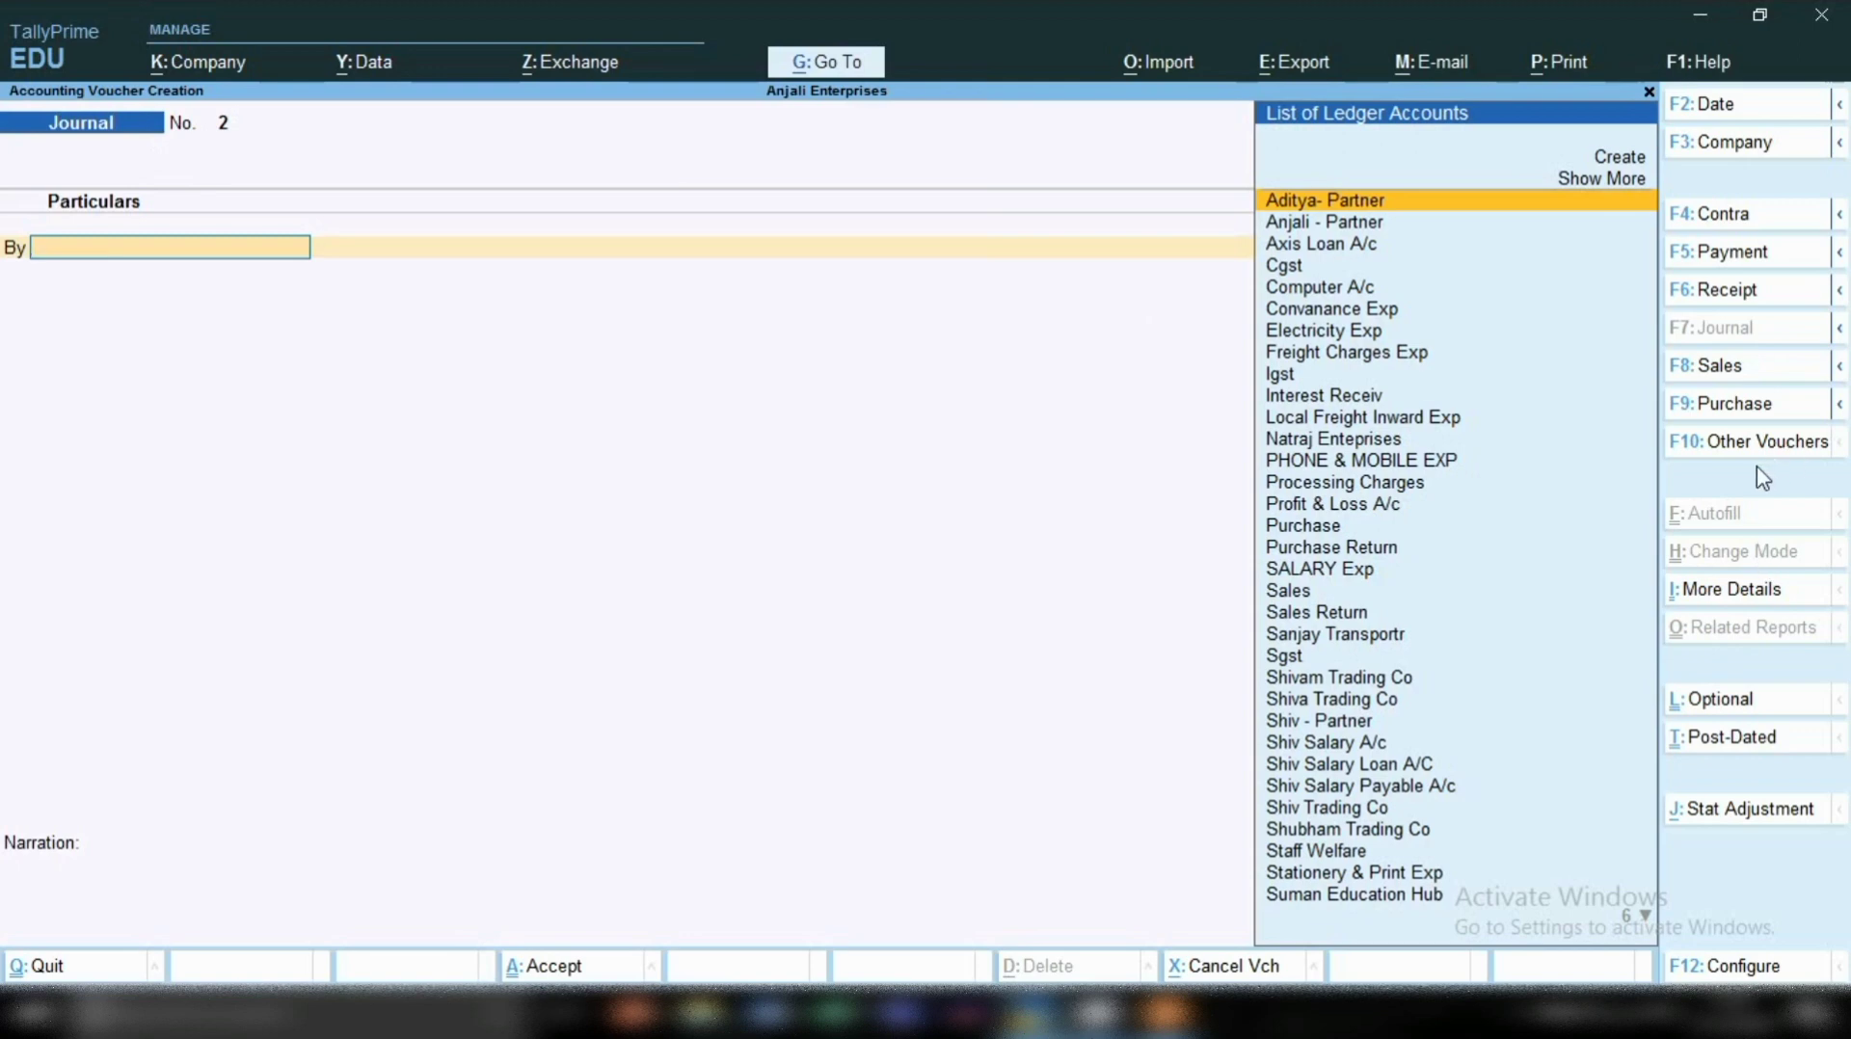
Step: Date the new journal voucher 2-12-2022 and debit PHONE & MOBILE EXP with 200
{"action": "key", "text": "F2"}
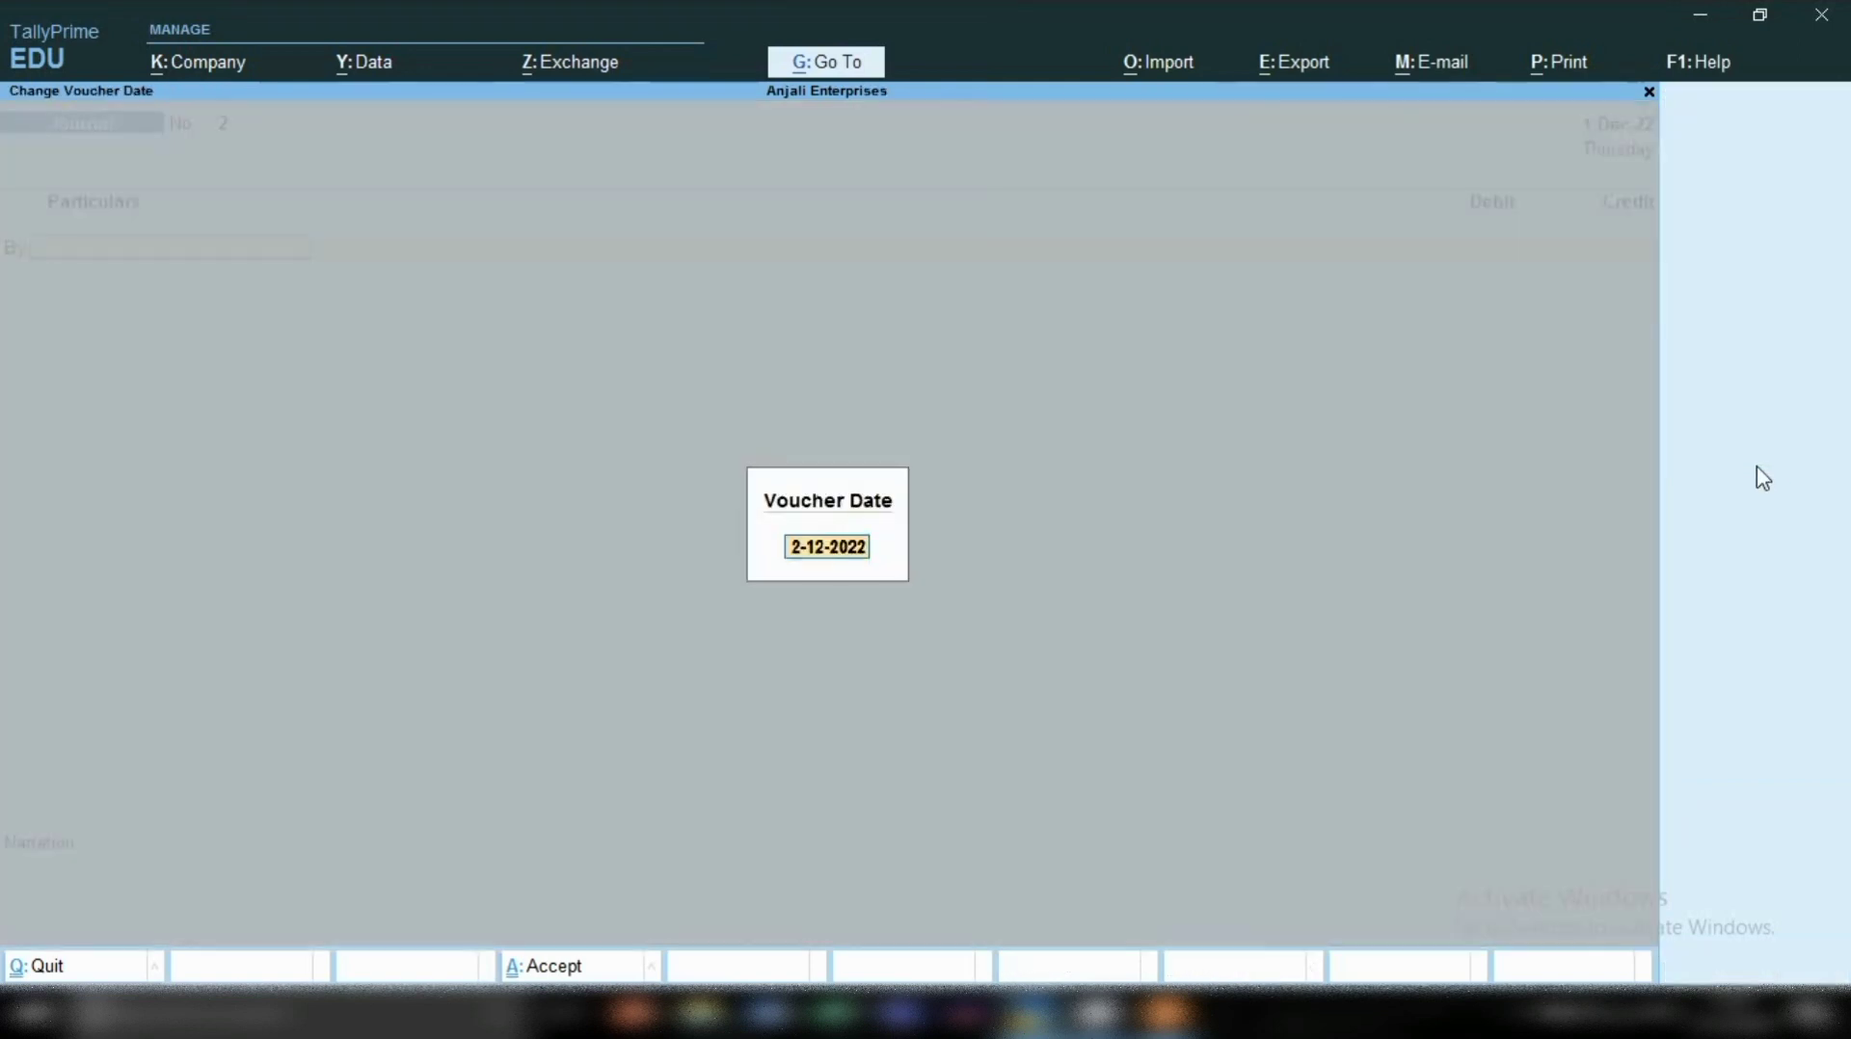
{"action": "key", "text": "Escape"}
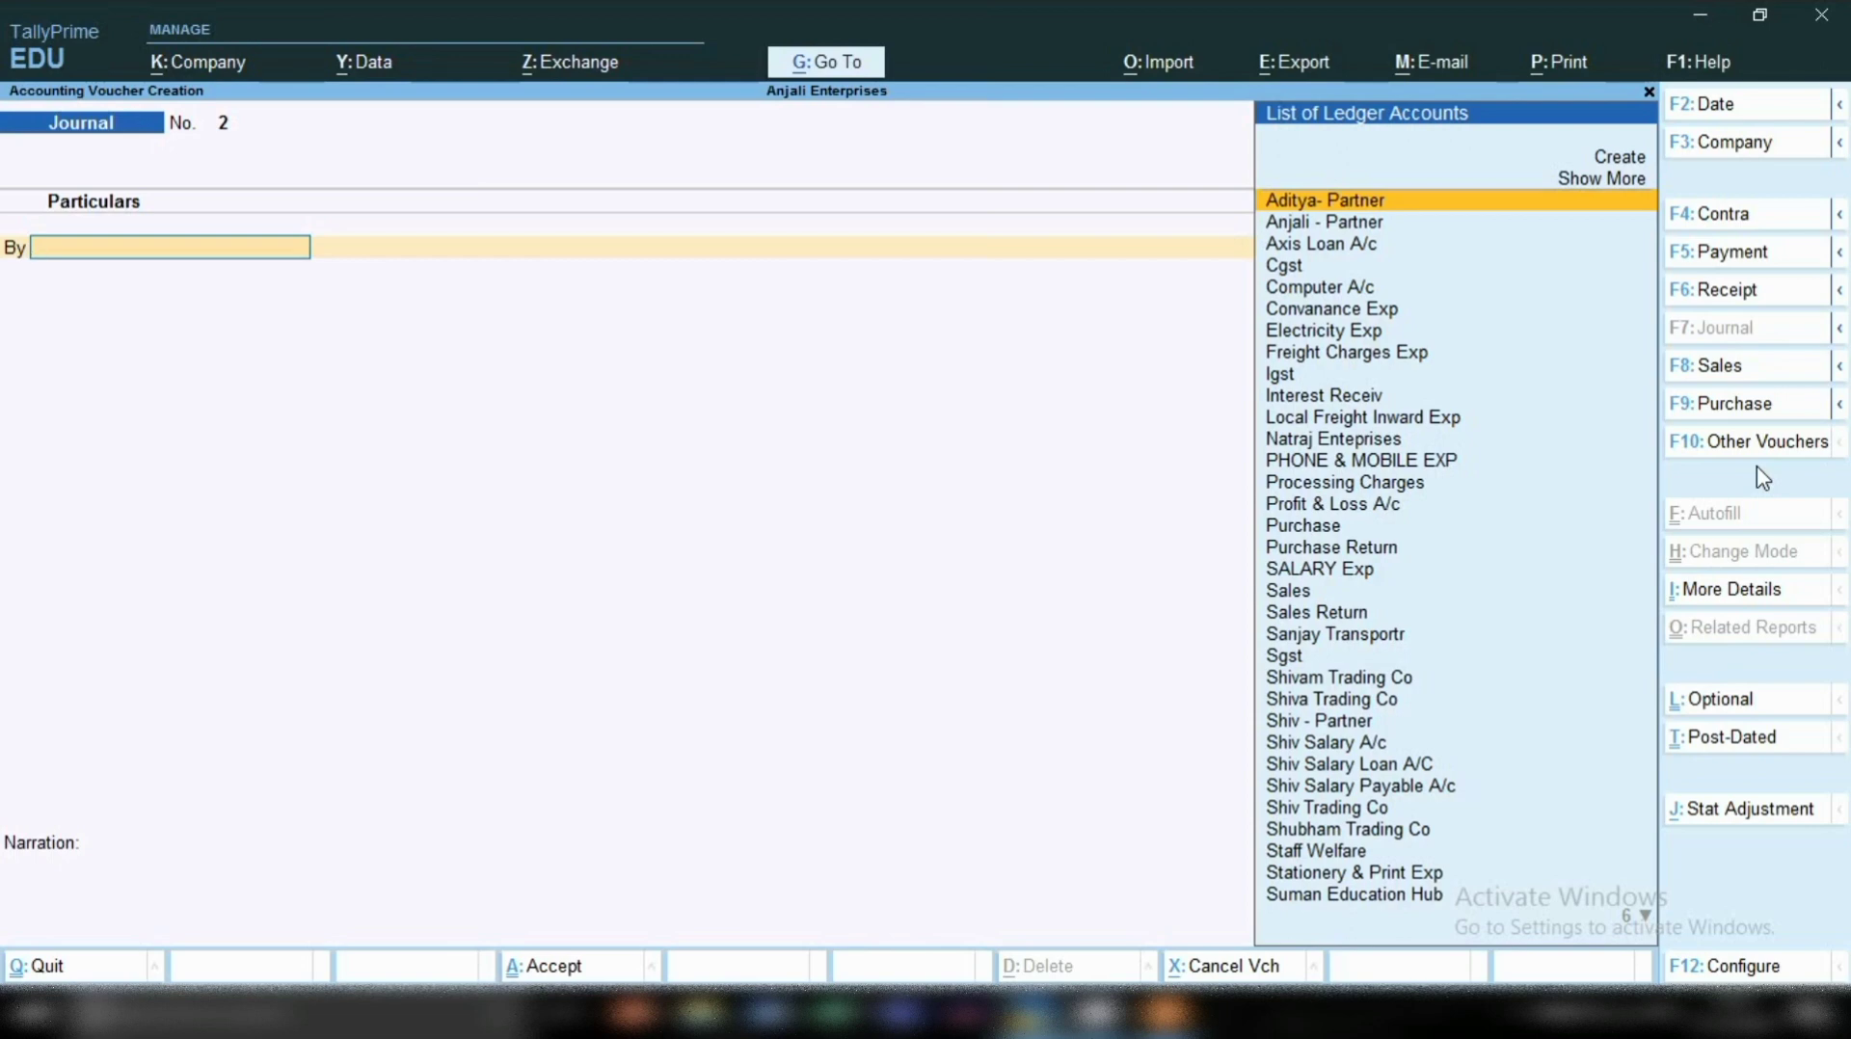
{"action": "type", "text": "PH"}
{"action": "key", "text": "Return"}
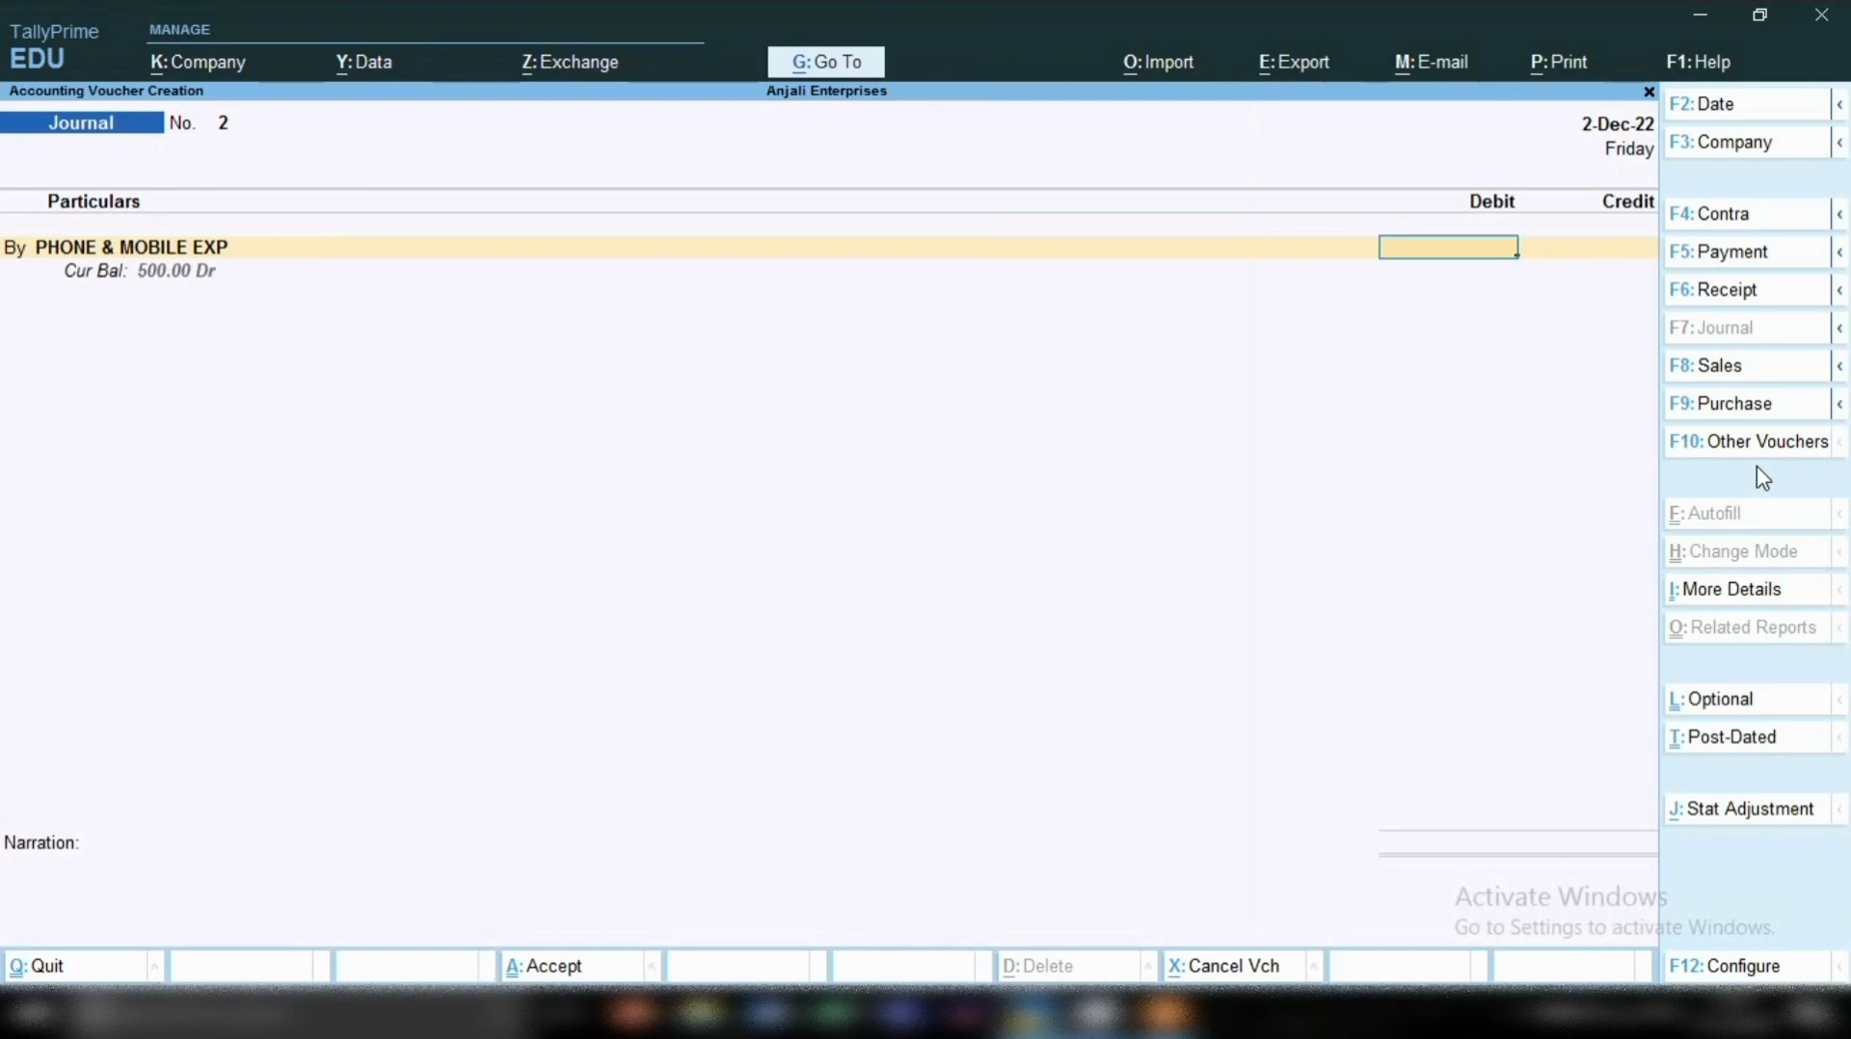
{"action": "type", "text": "200"}
{"action": "key", "text": "Return"}
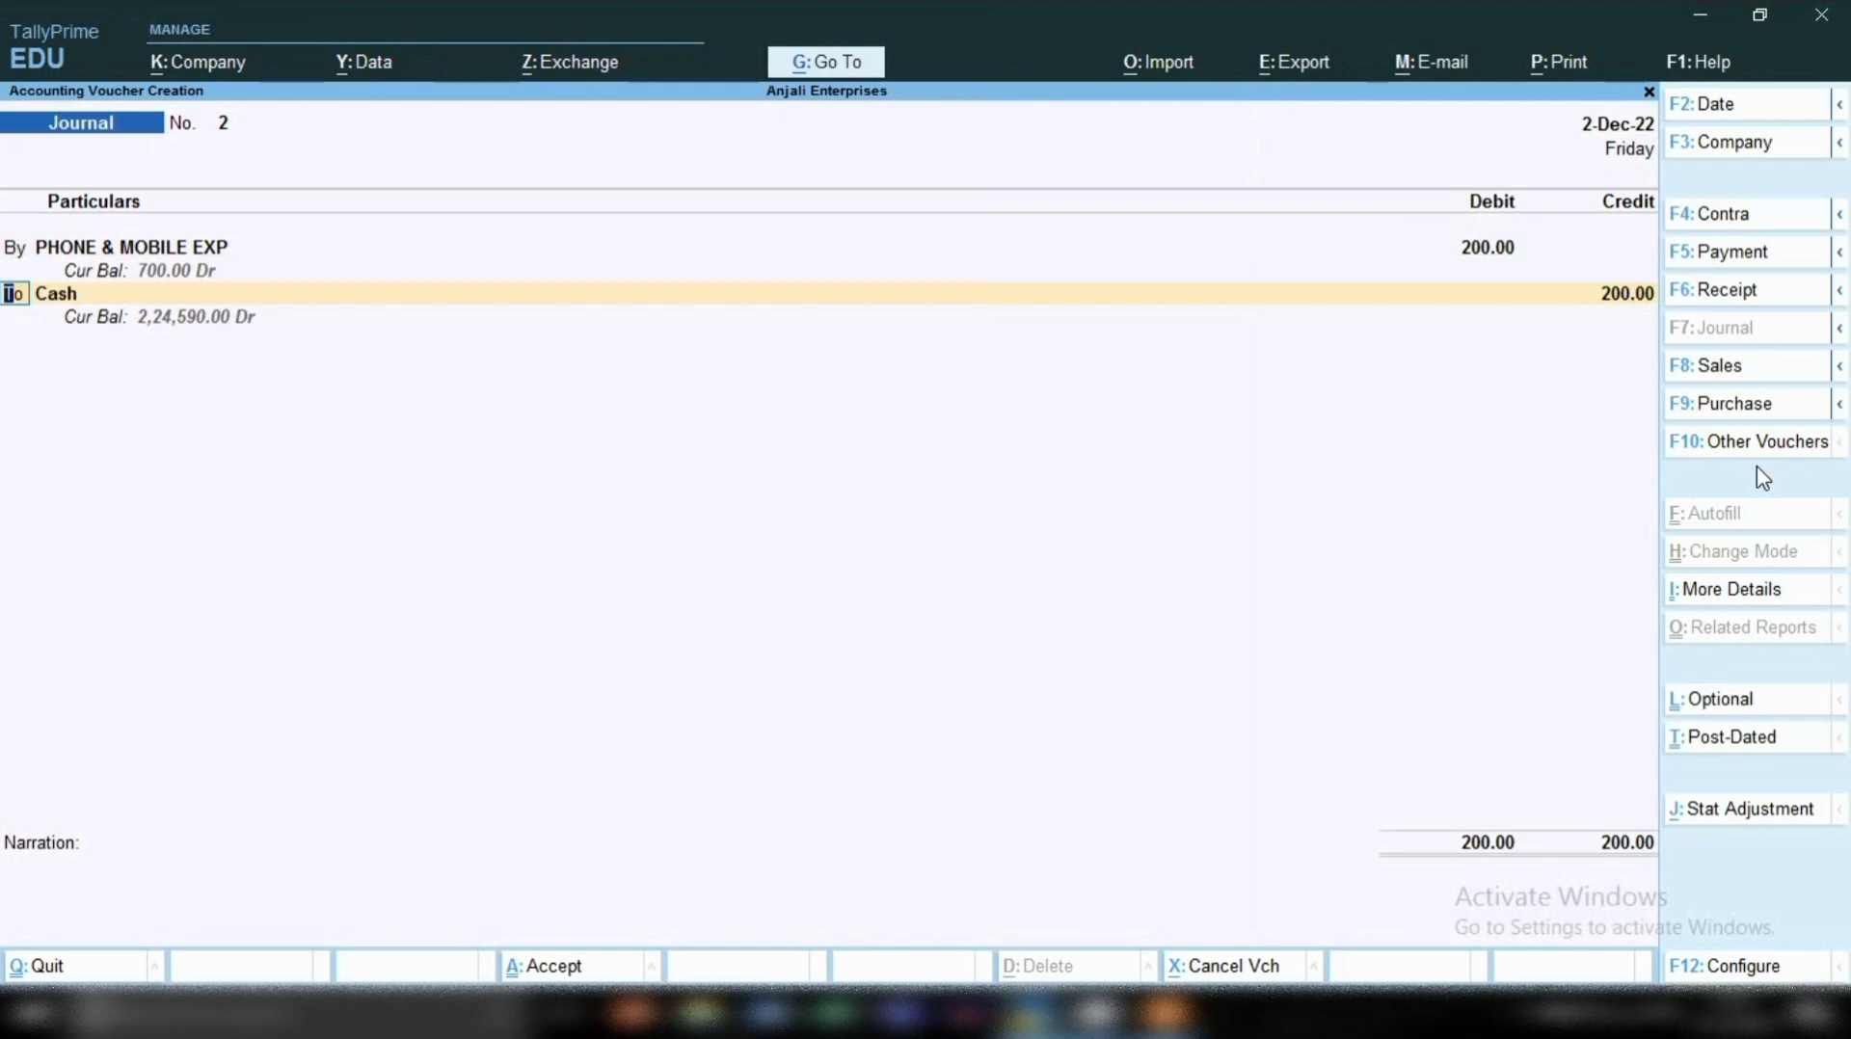
Step: Keep Cash as the credited ledger with an amount of 200
{"action": "key", "text": "Return"}
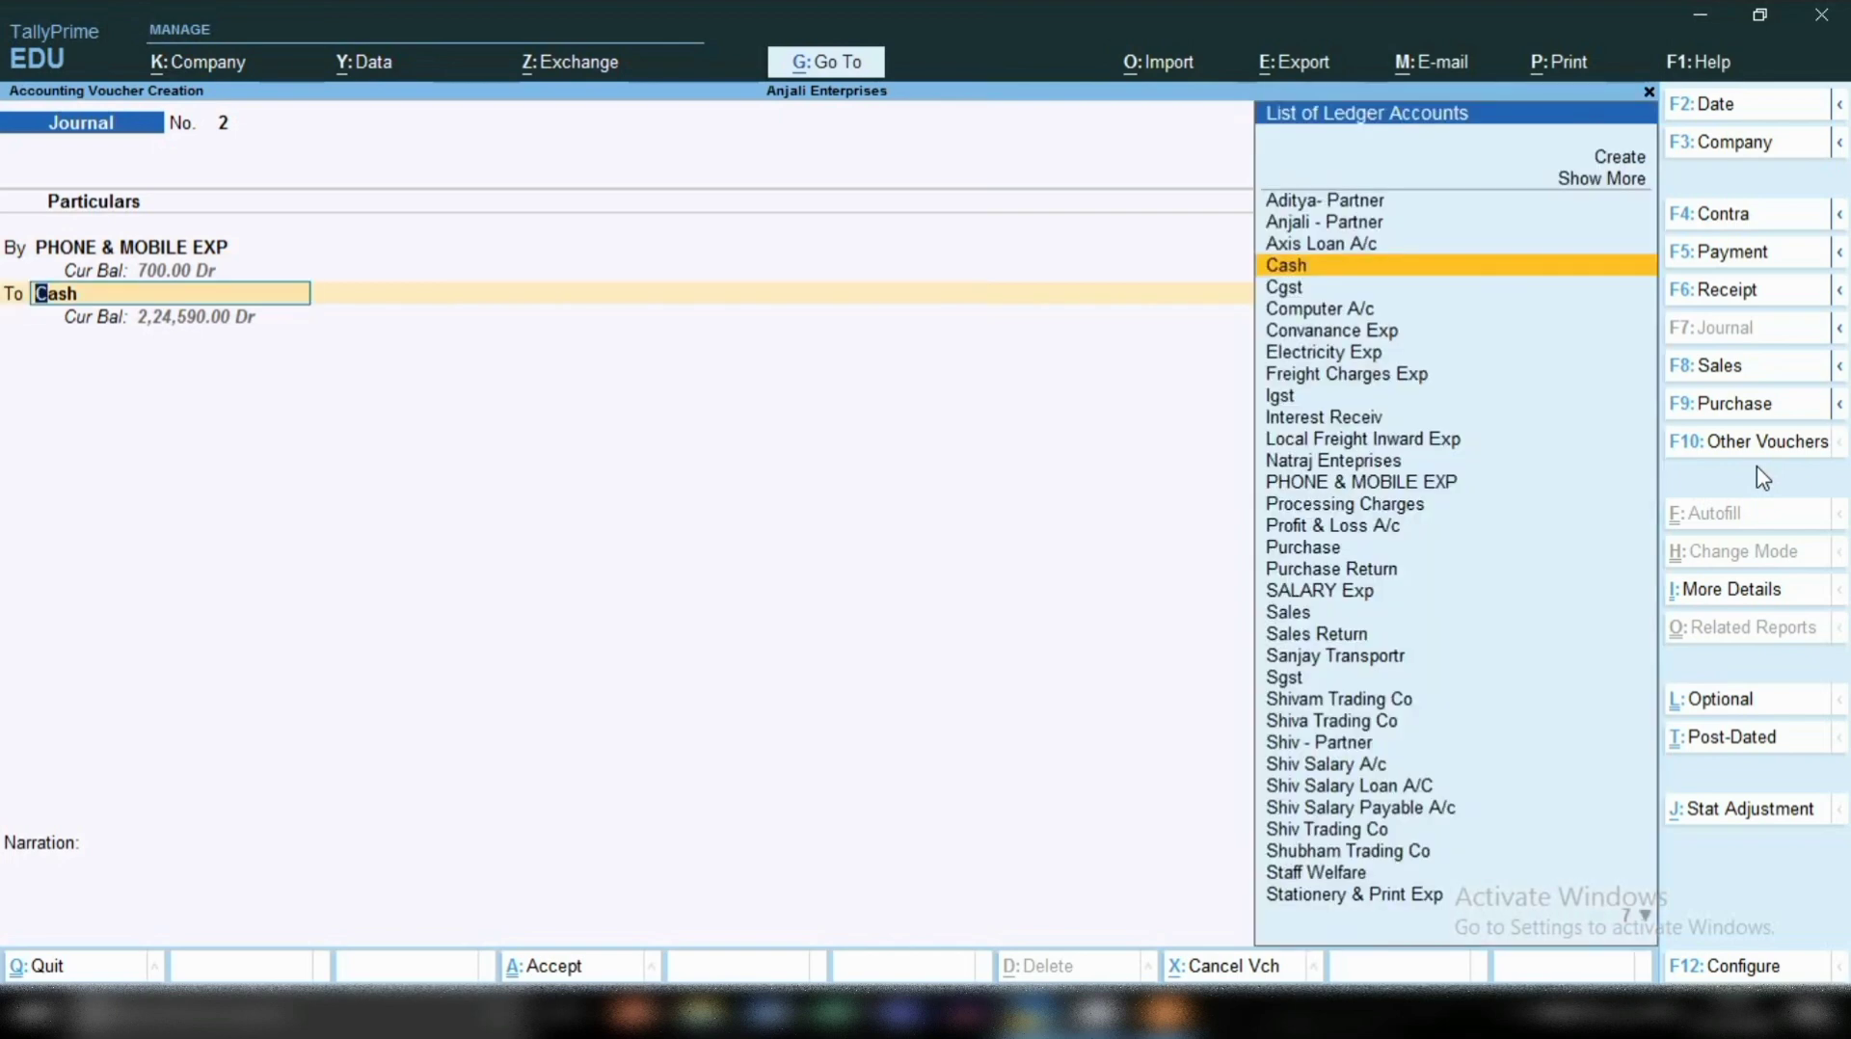
{"action": "key", "text": "Return"}
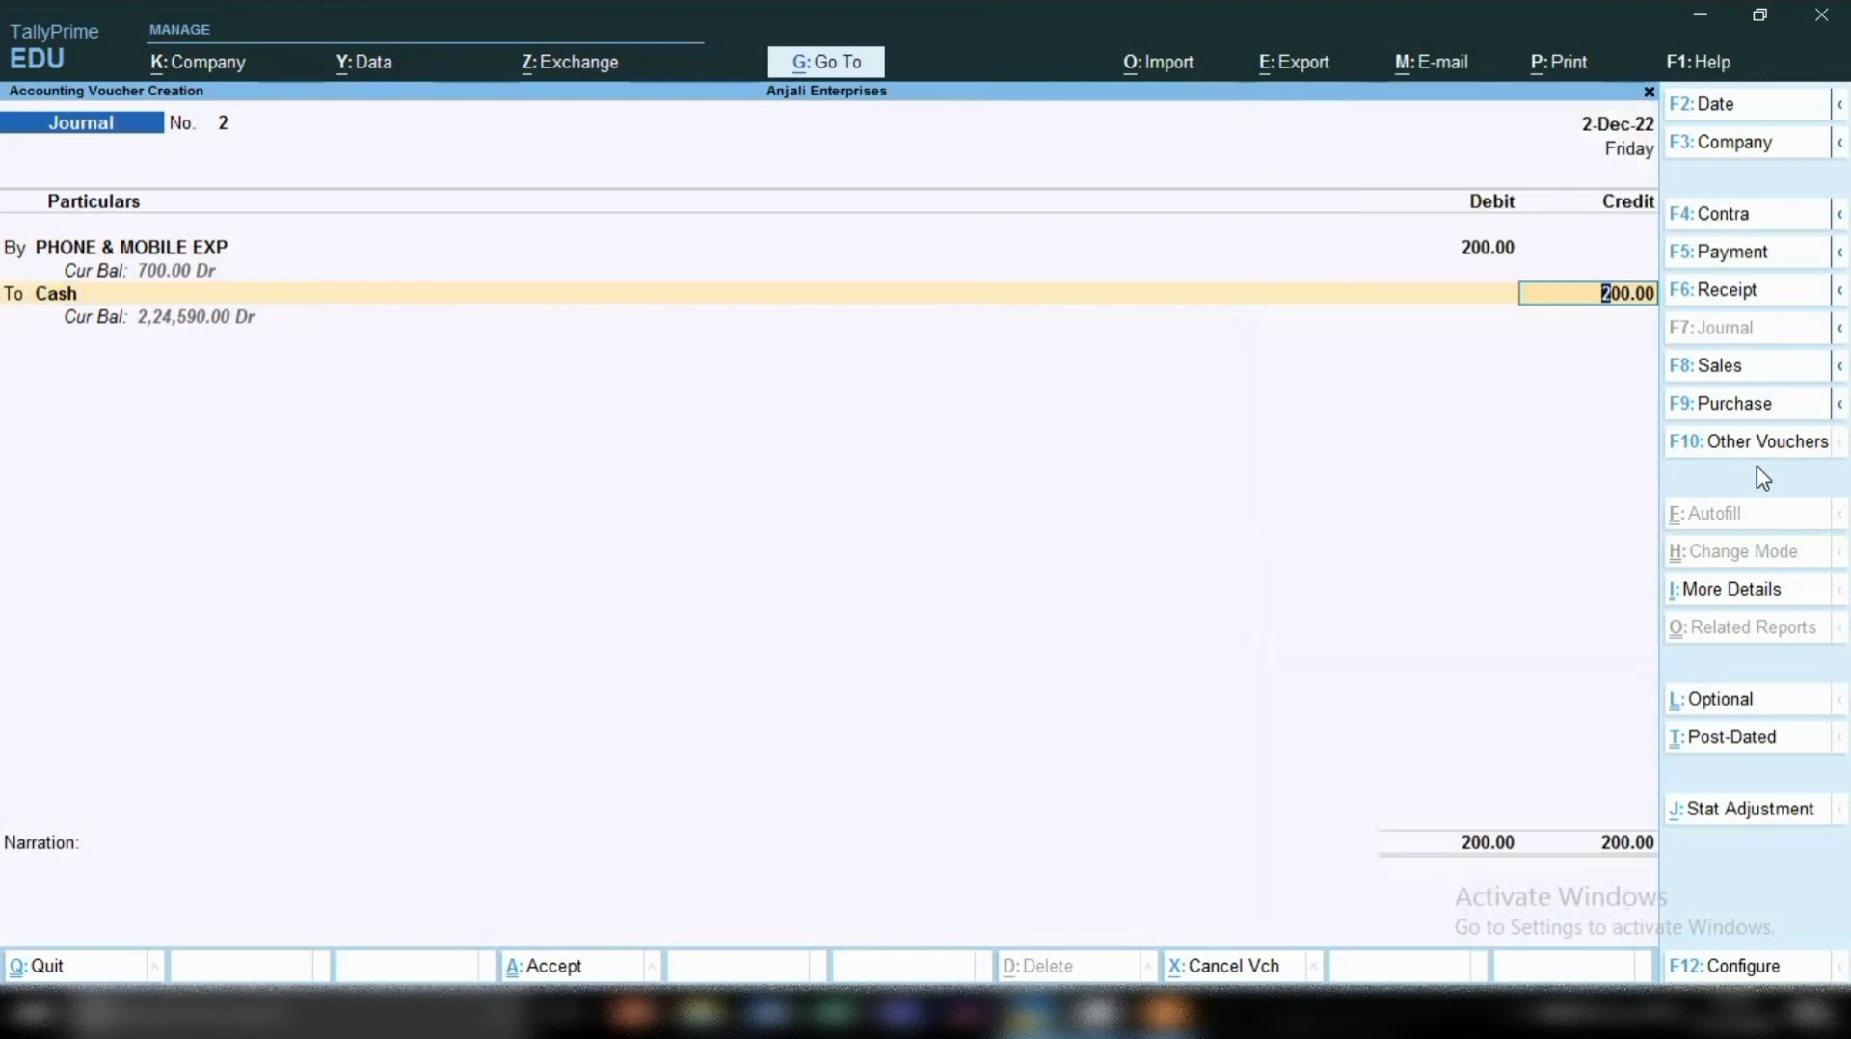
{"action": "key", "text": "Return"}
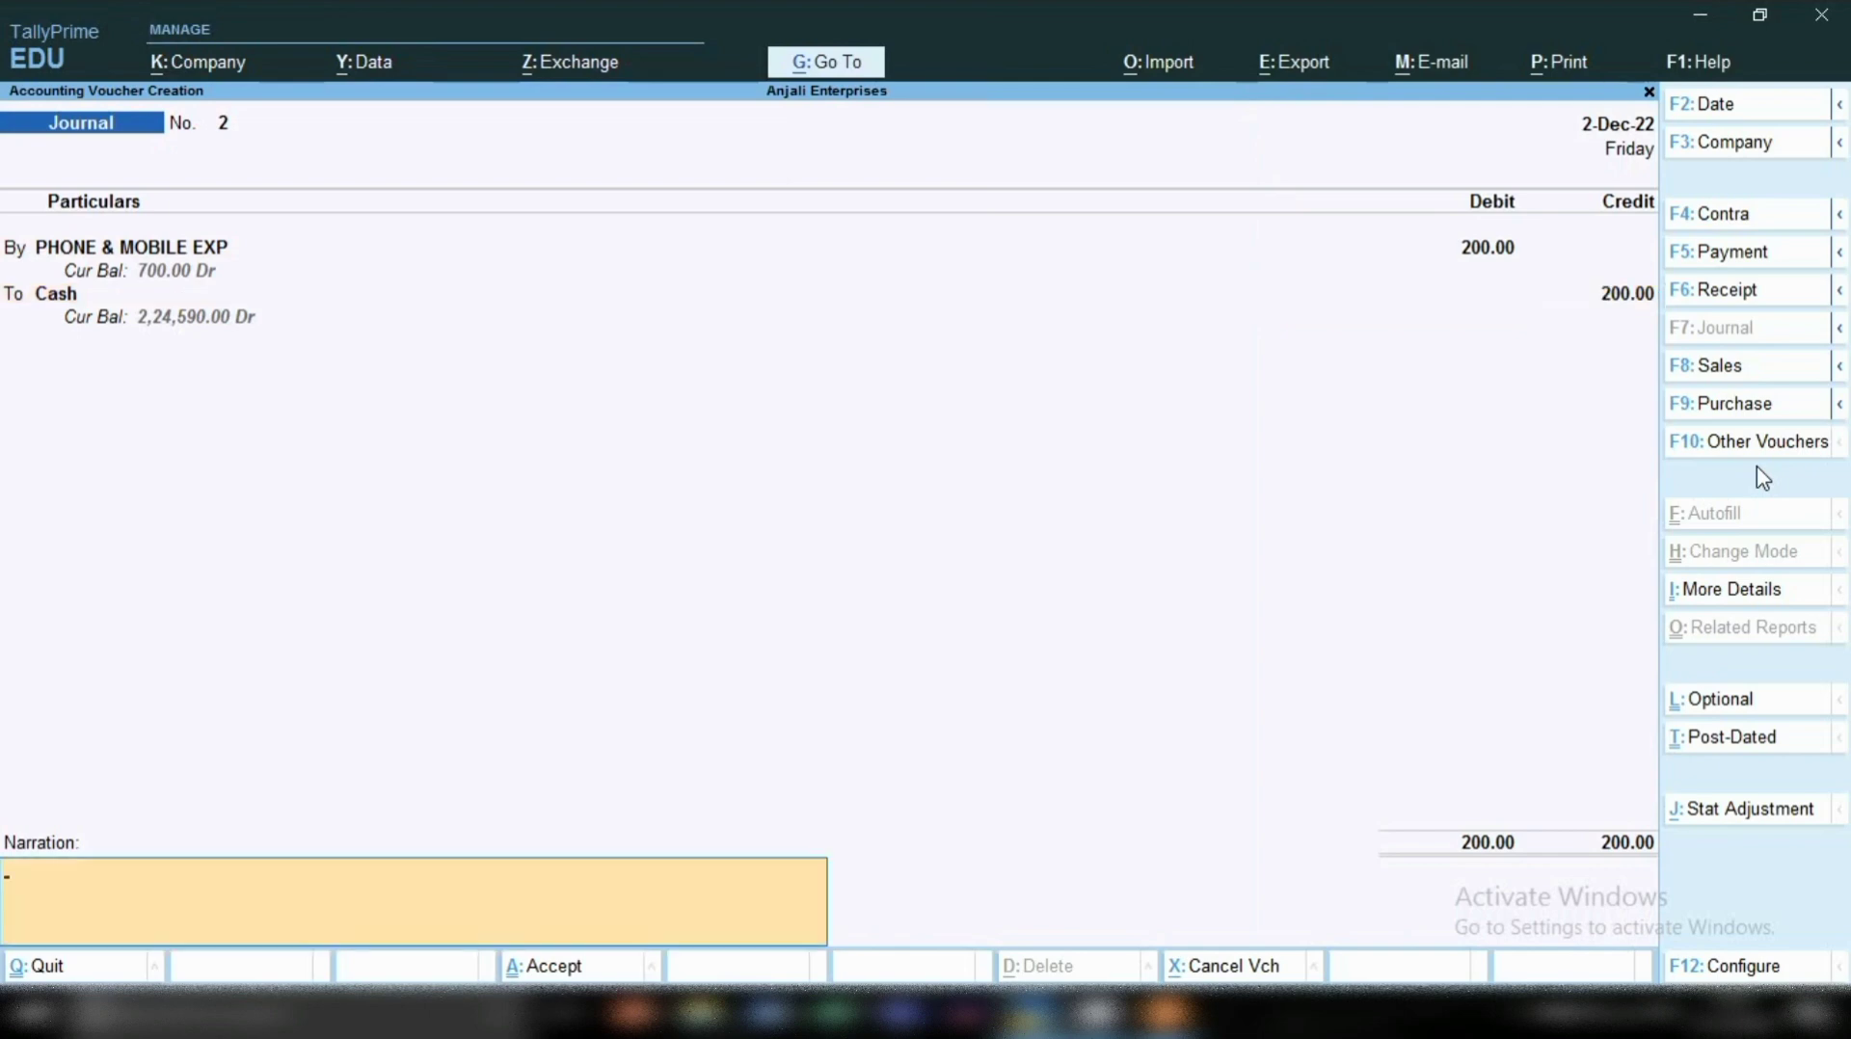
Step: Enter the narration "BEING CASH PAID FOR MOBILE RECHAGRE FOR" ending with the other person's name, and accept the voucher
{"action": "type", "text": "BEING CASH PAID FOR MOBILE RECHAGRE FOR ADITYA"}
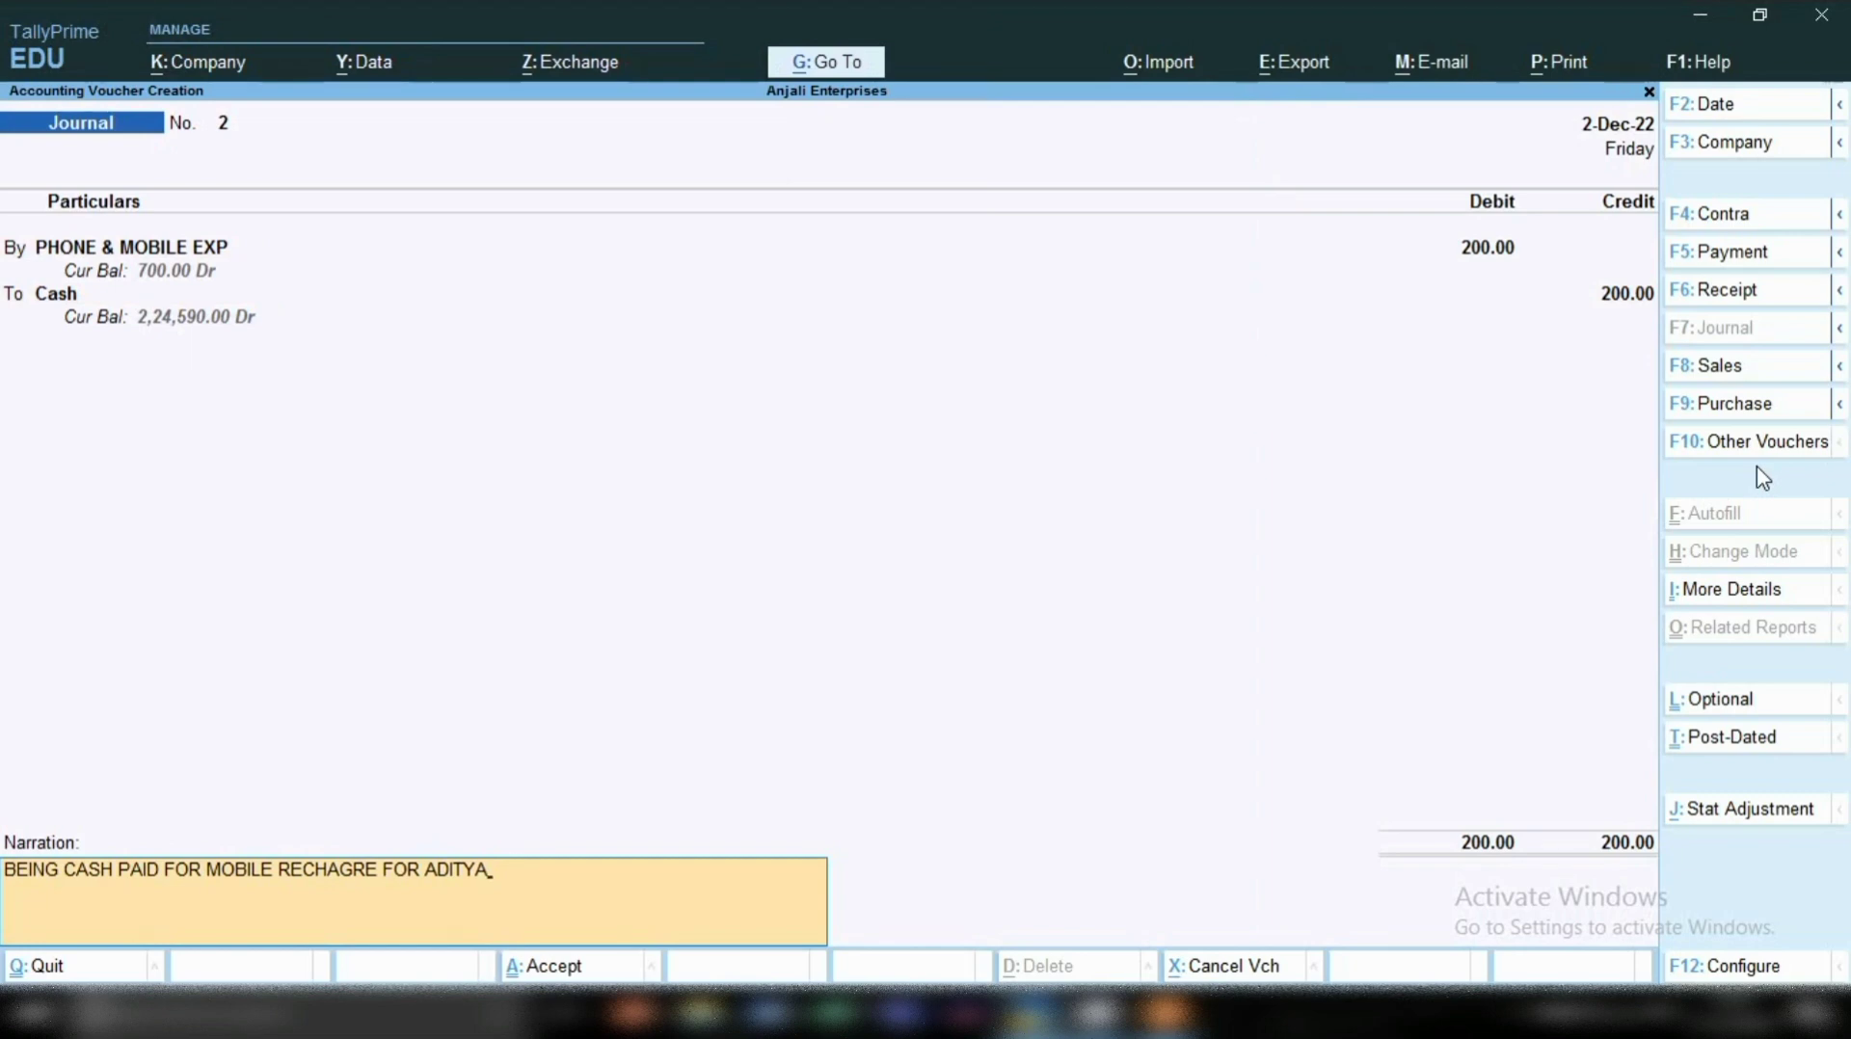
{"action": "key", "text": "BackSpace"}
{"action": "key", "text": "BackSpace"}
{"action": "key", "text": "BackSpace"}
{"action": "key", "text": "BackSpace"}
{"action": "key", "text": "BackSpace"}
{"action": "type", "text": "DIT"}
{"action": "key", "text": "Return"}
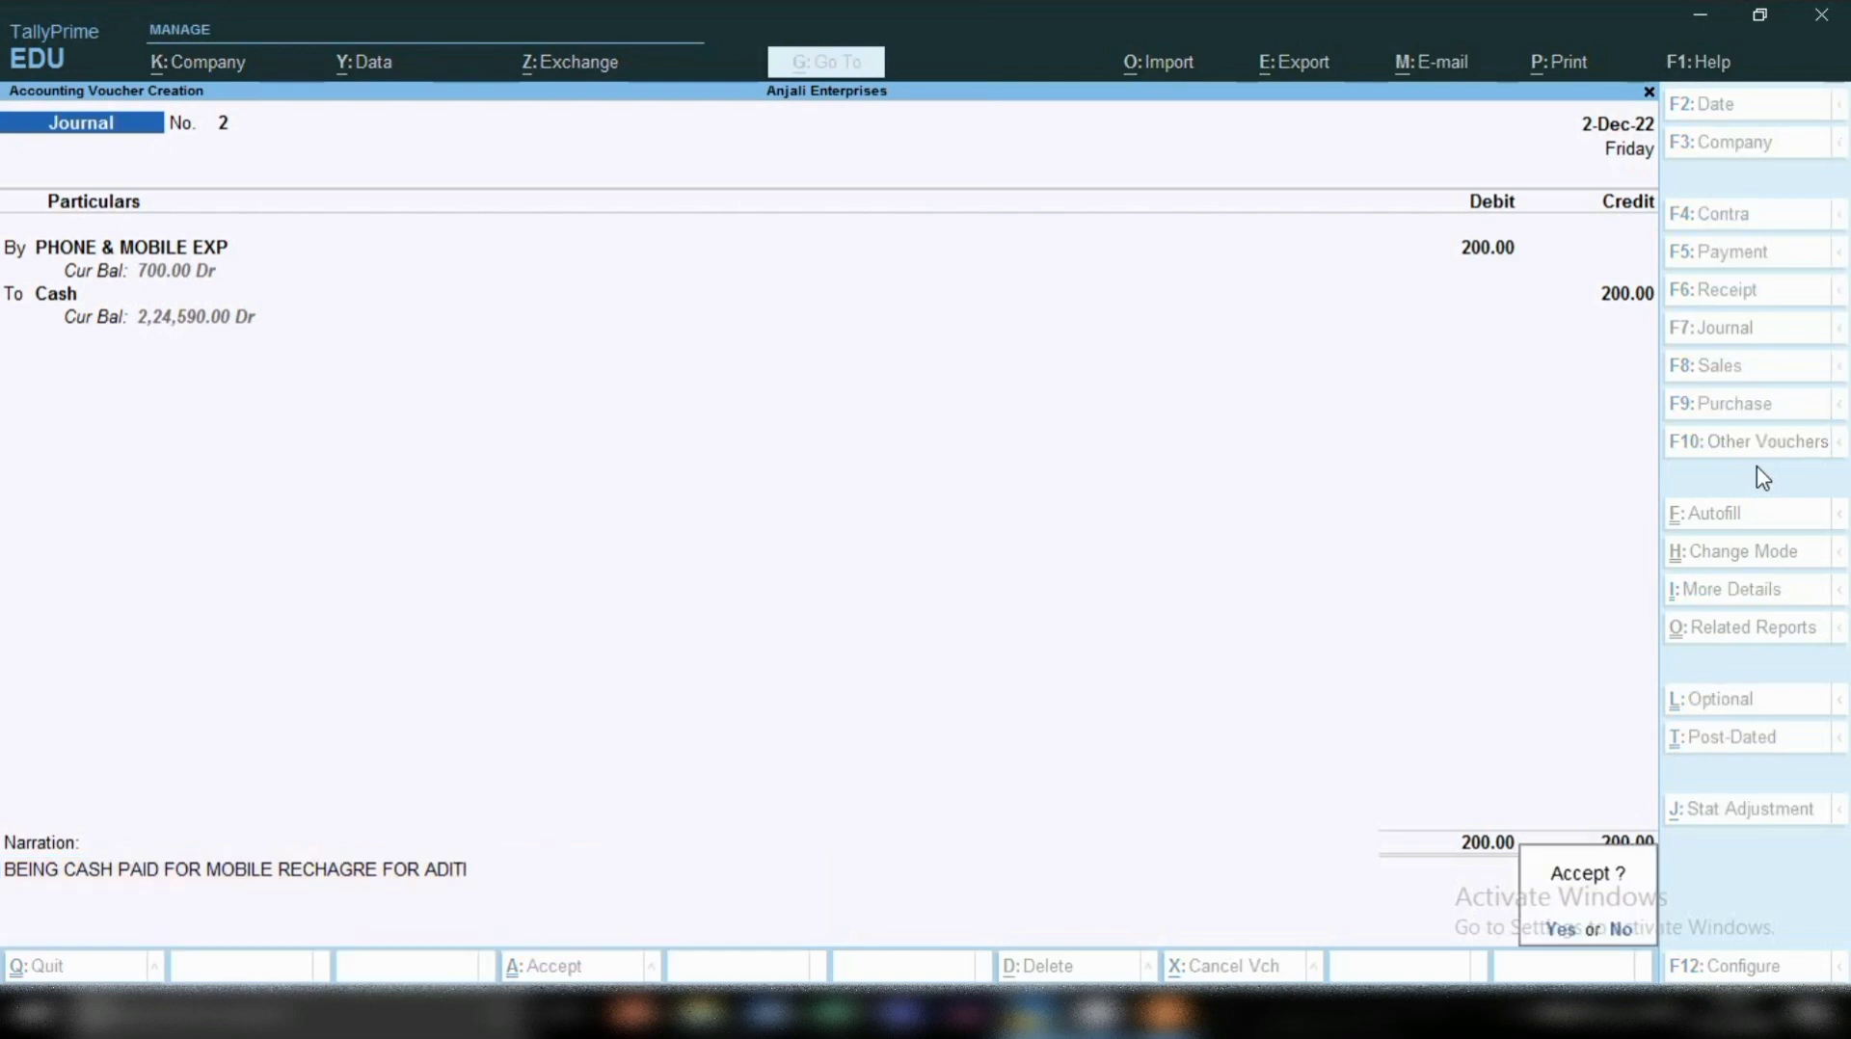
{"action": "key", "text": "y"}
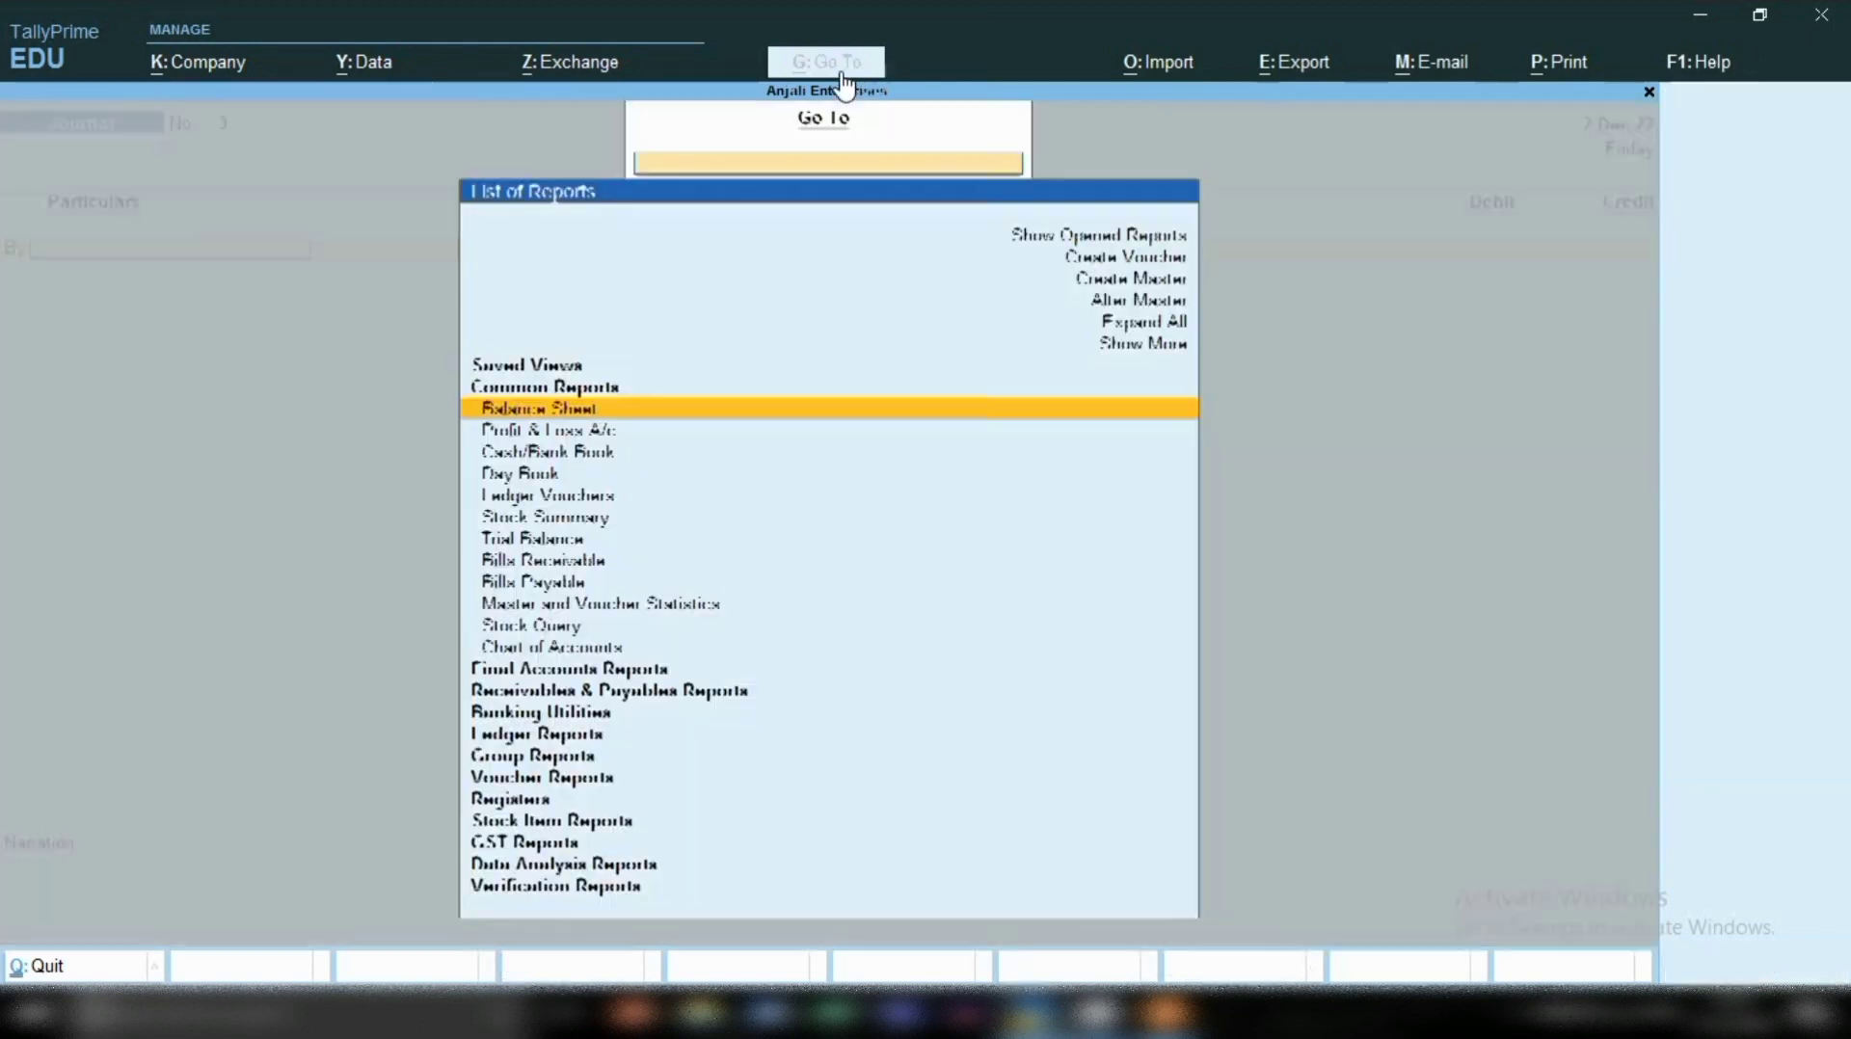
Step: Open the Balance Sheet report and drill down into Profit & Loss A/c on the assets side
{"action": "left_click", "coordinate": [843, 69]}
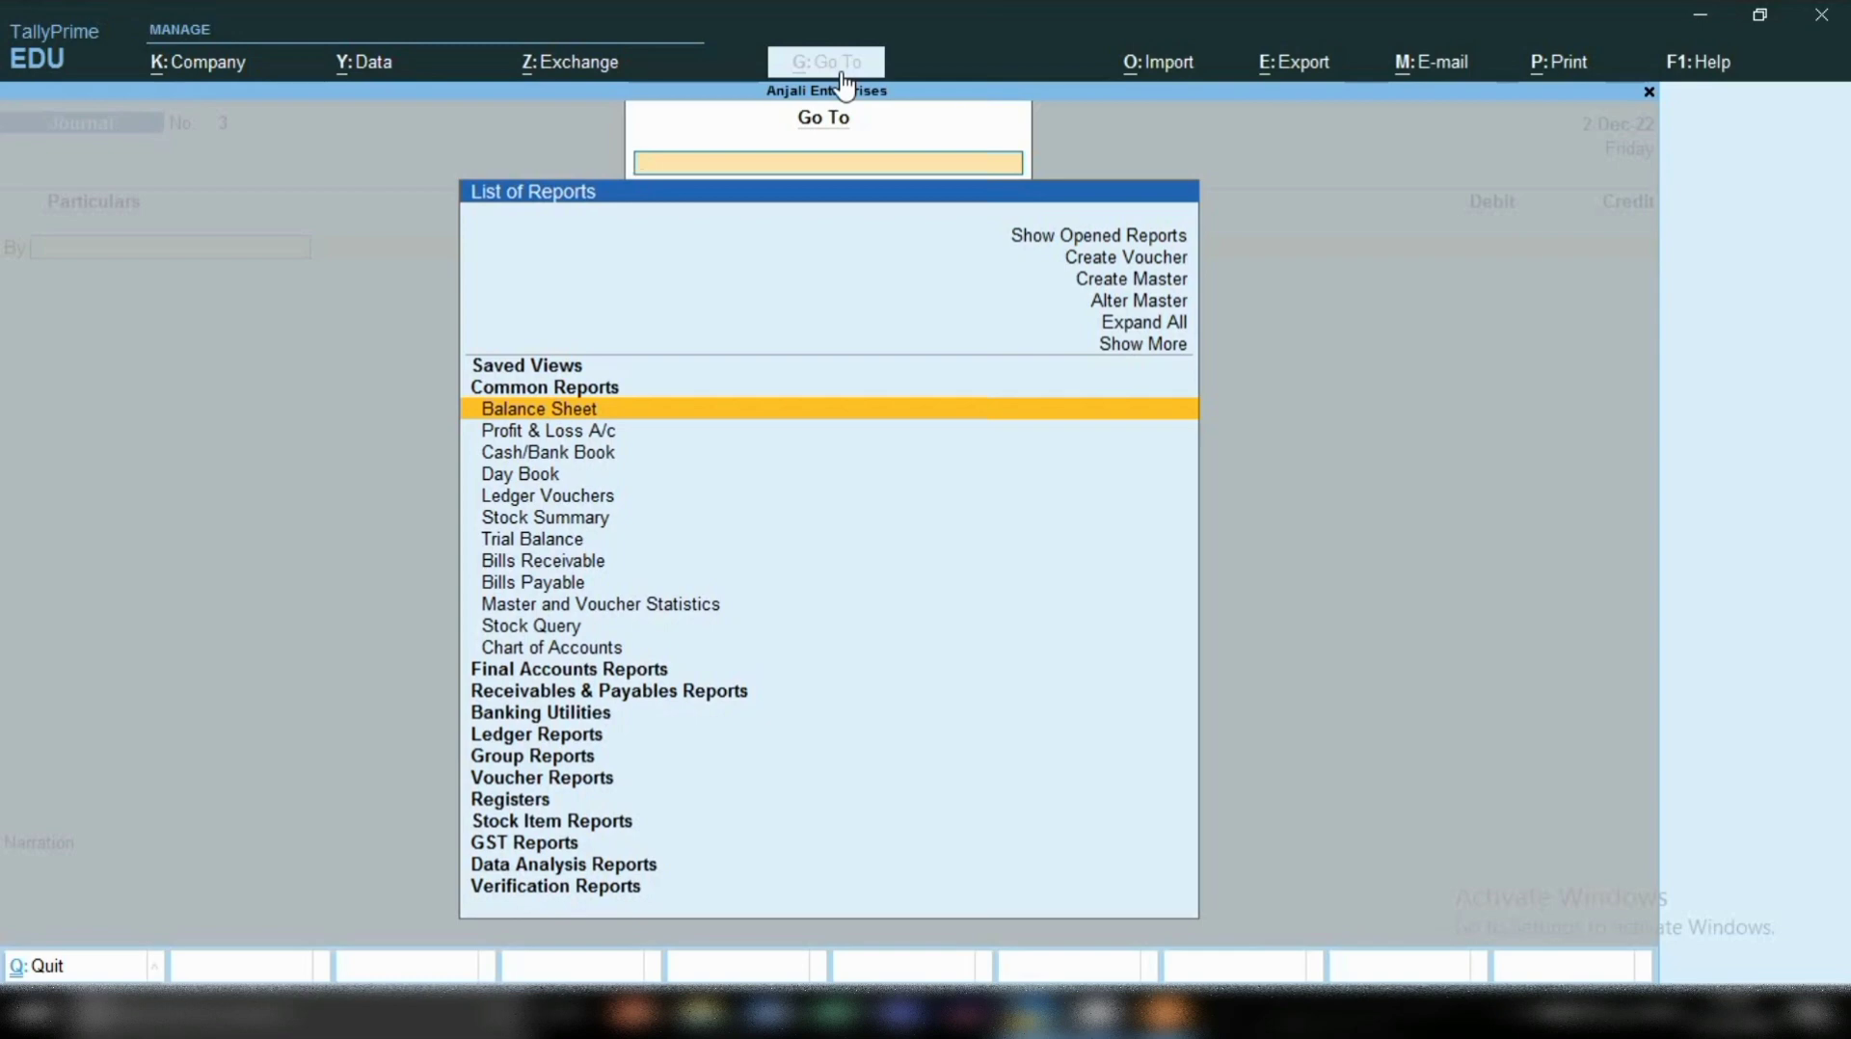
{"action": "left_click", "coordinate": [644, 421]}
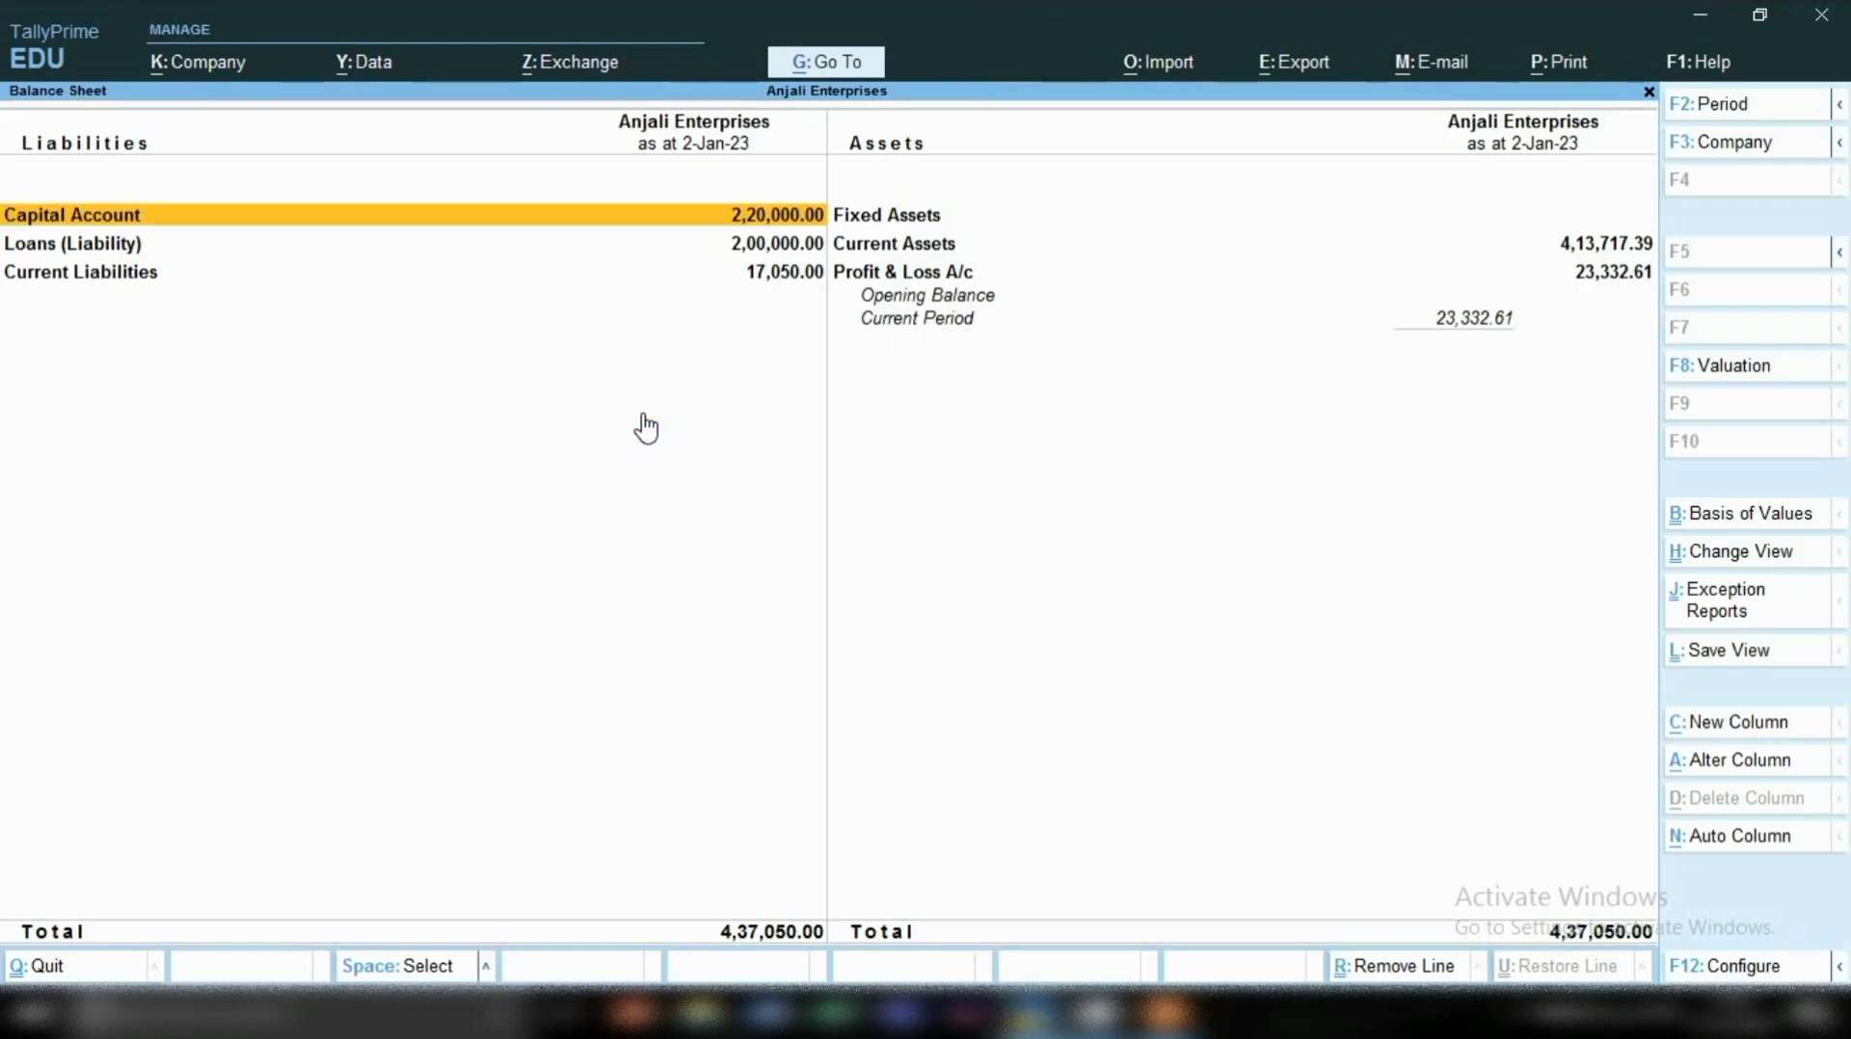
{"action": "key", "text": "Right"}
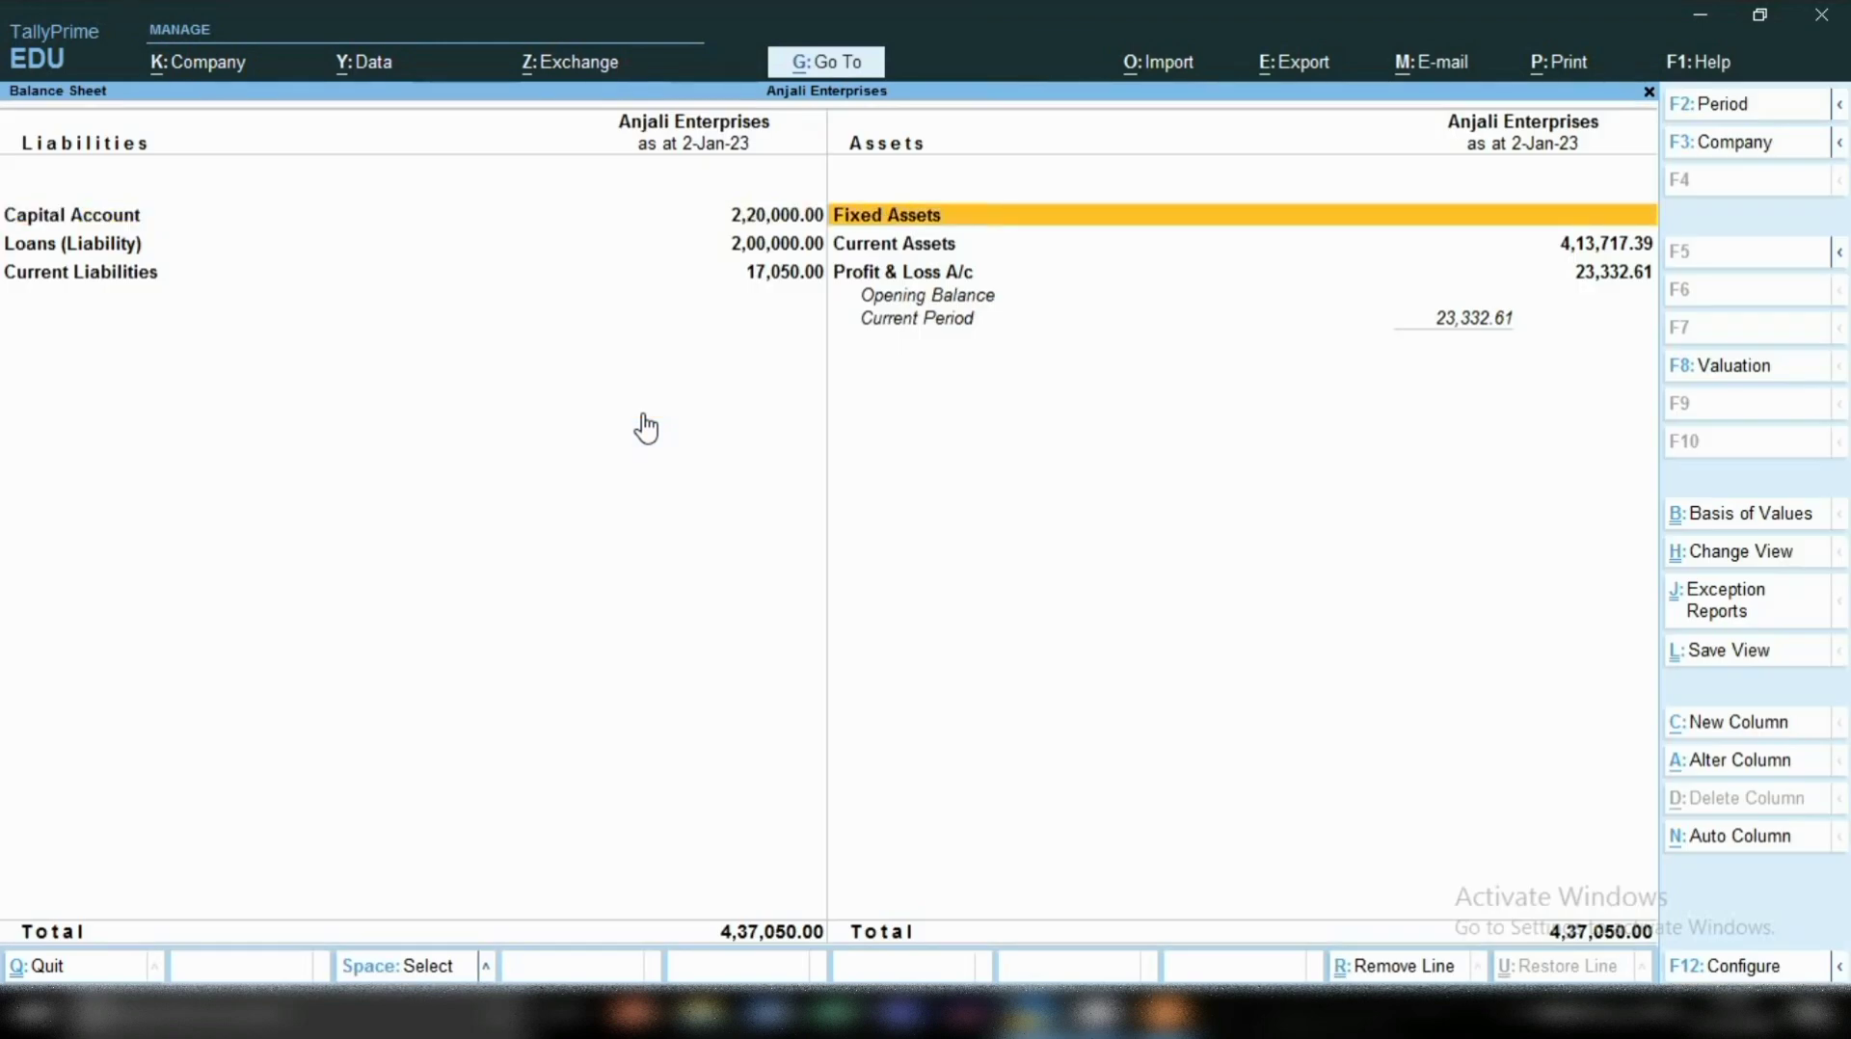
{"action": "key", "text": "Down"}
{"action": "key", "text": "Down"}
{"action": "key", "text": "Return"}
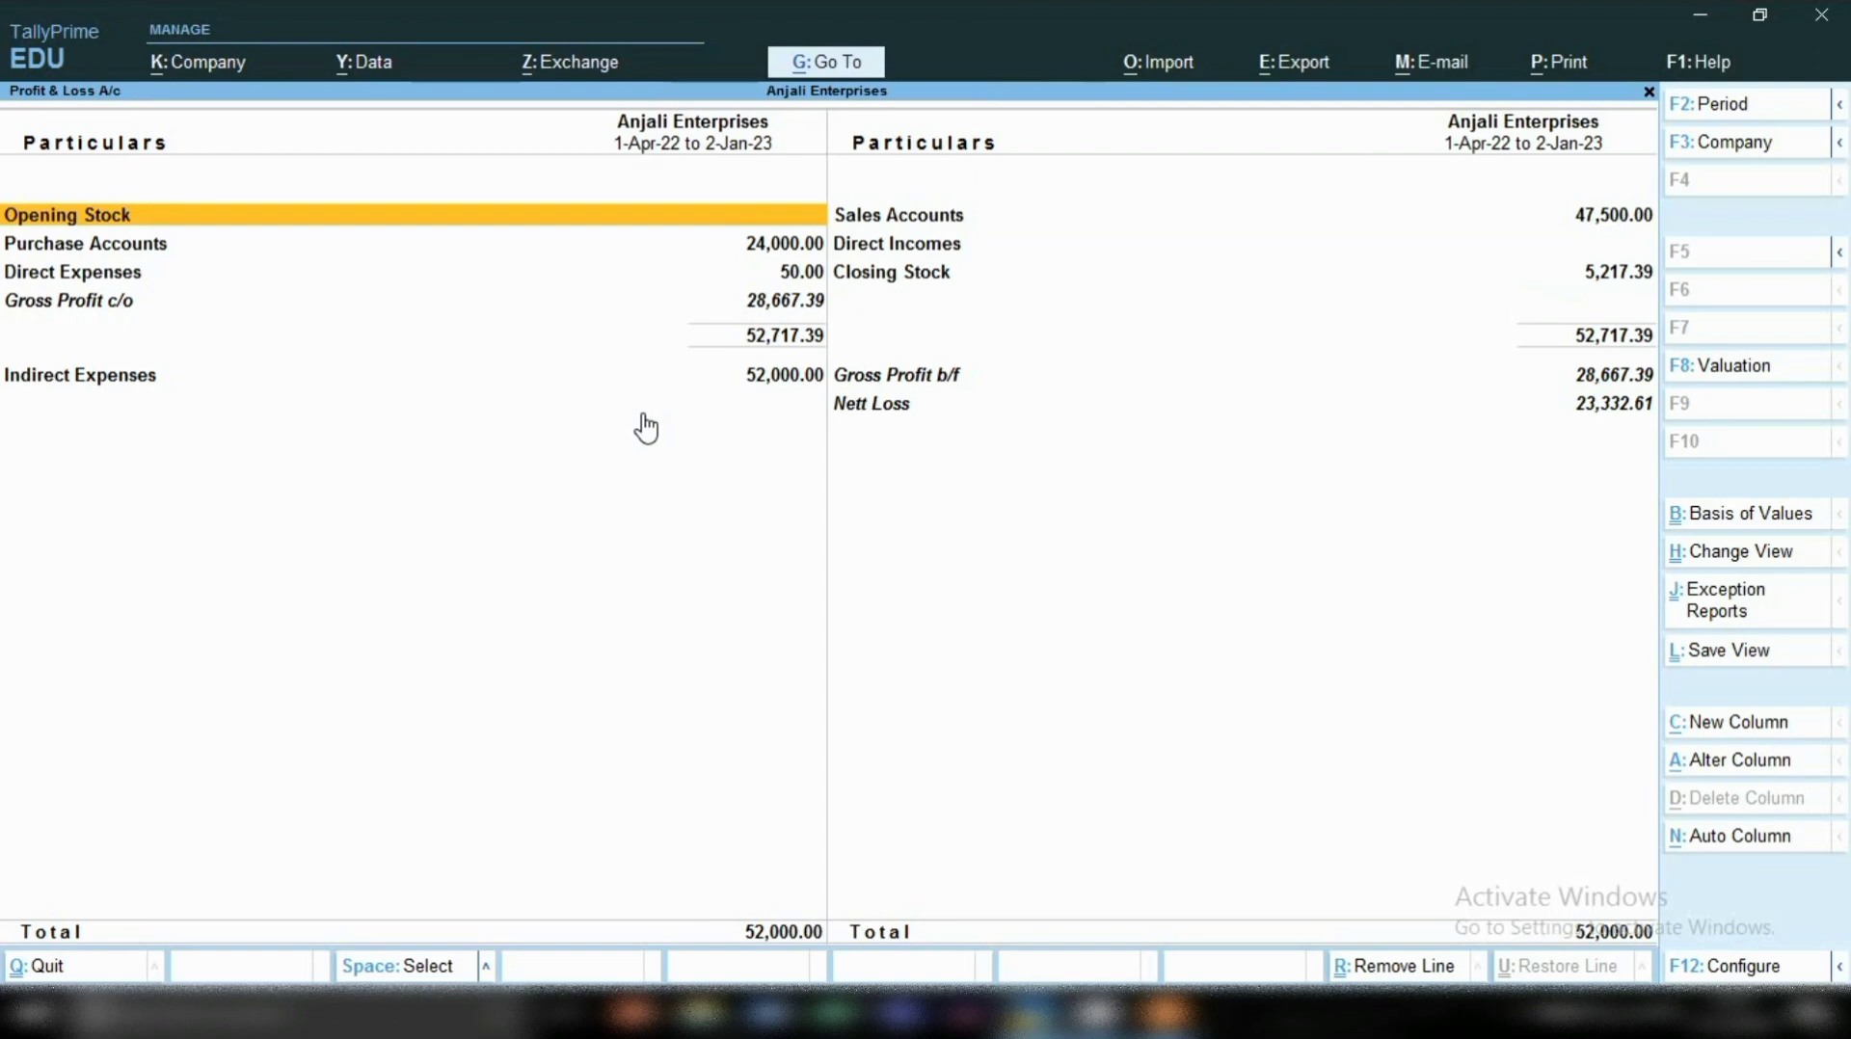
Step: Drill down into Indirect Expenses and open the PHONE & MOBILE EXP ledger from the group summary
{"action": "key", "text": "Down"}
{"action": "key", "text": "Down"}
{"action": "key", "text": "Down"}
{"action": "key", "text": "Down"}
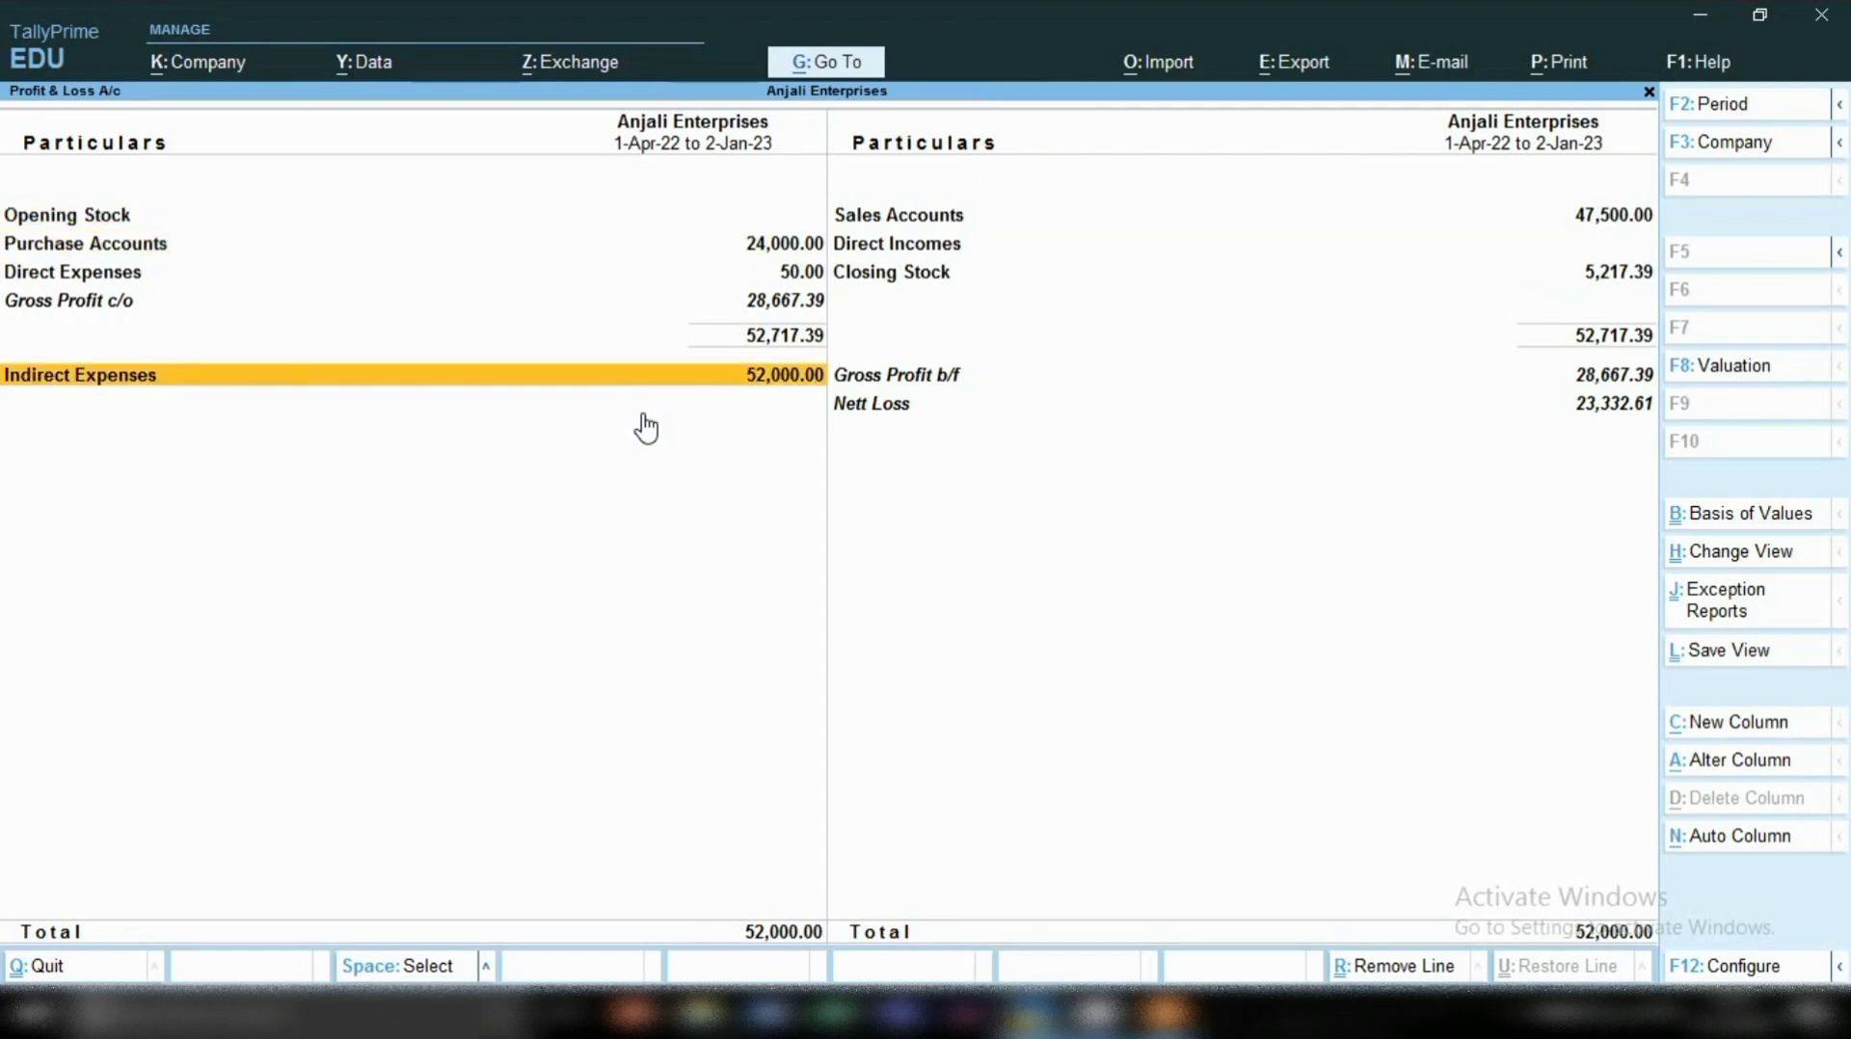
{"action": "key", "text": "Return"}
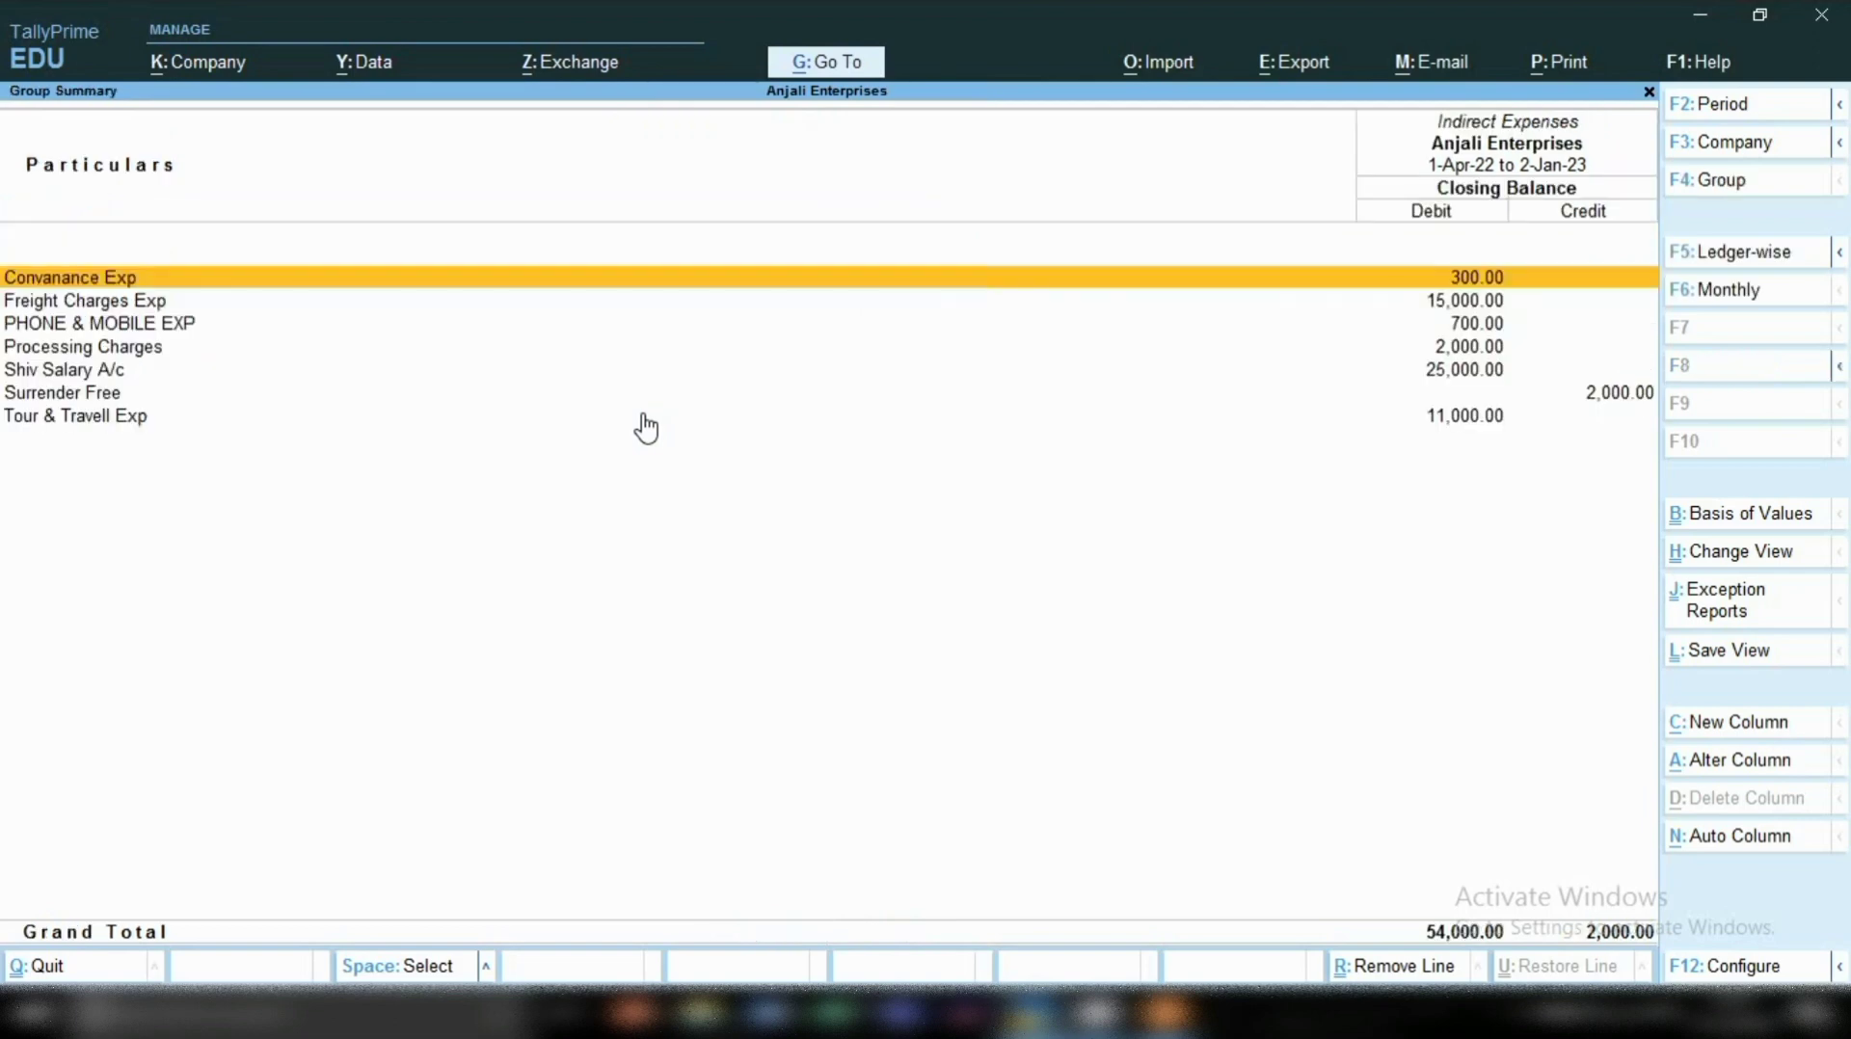
{"action": "key", "text": "Down"}
{"action": "key", "text": "Down"}
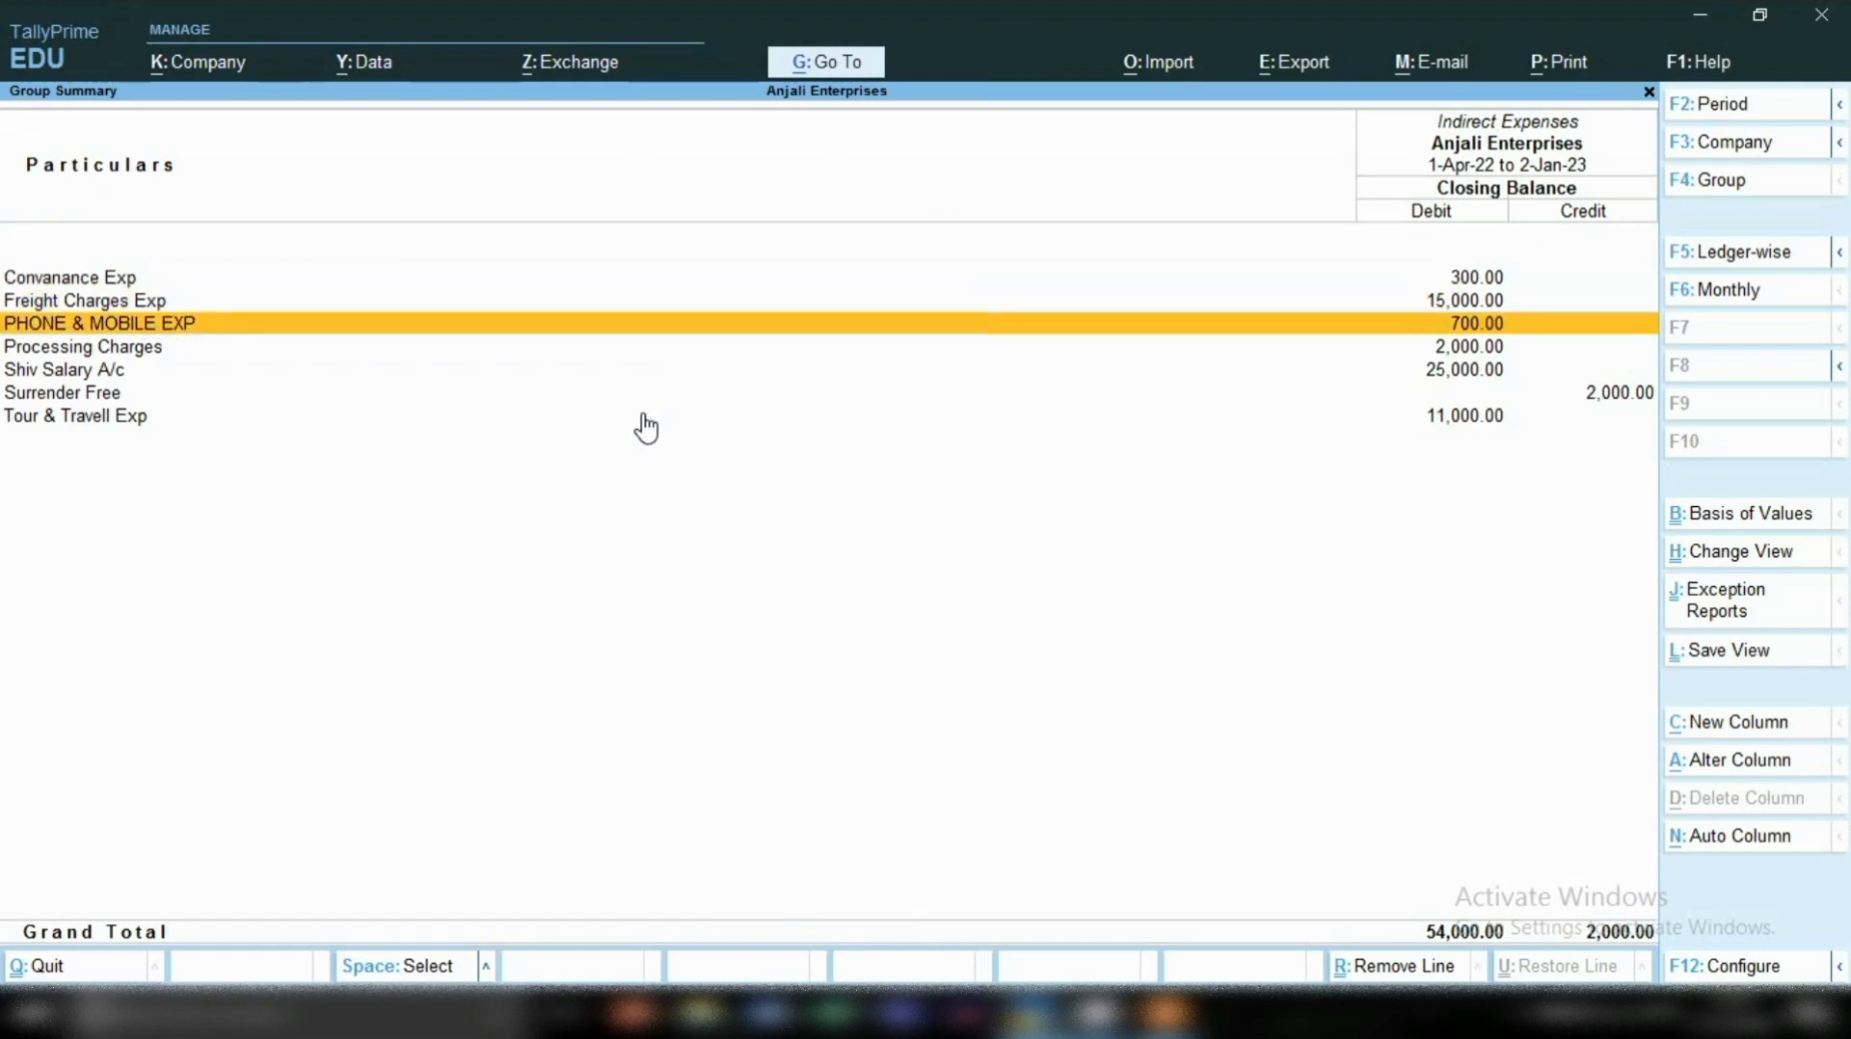
{"action": "key", "text": "Return"}
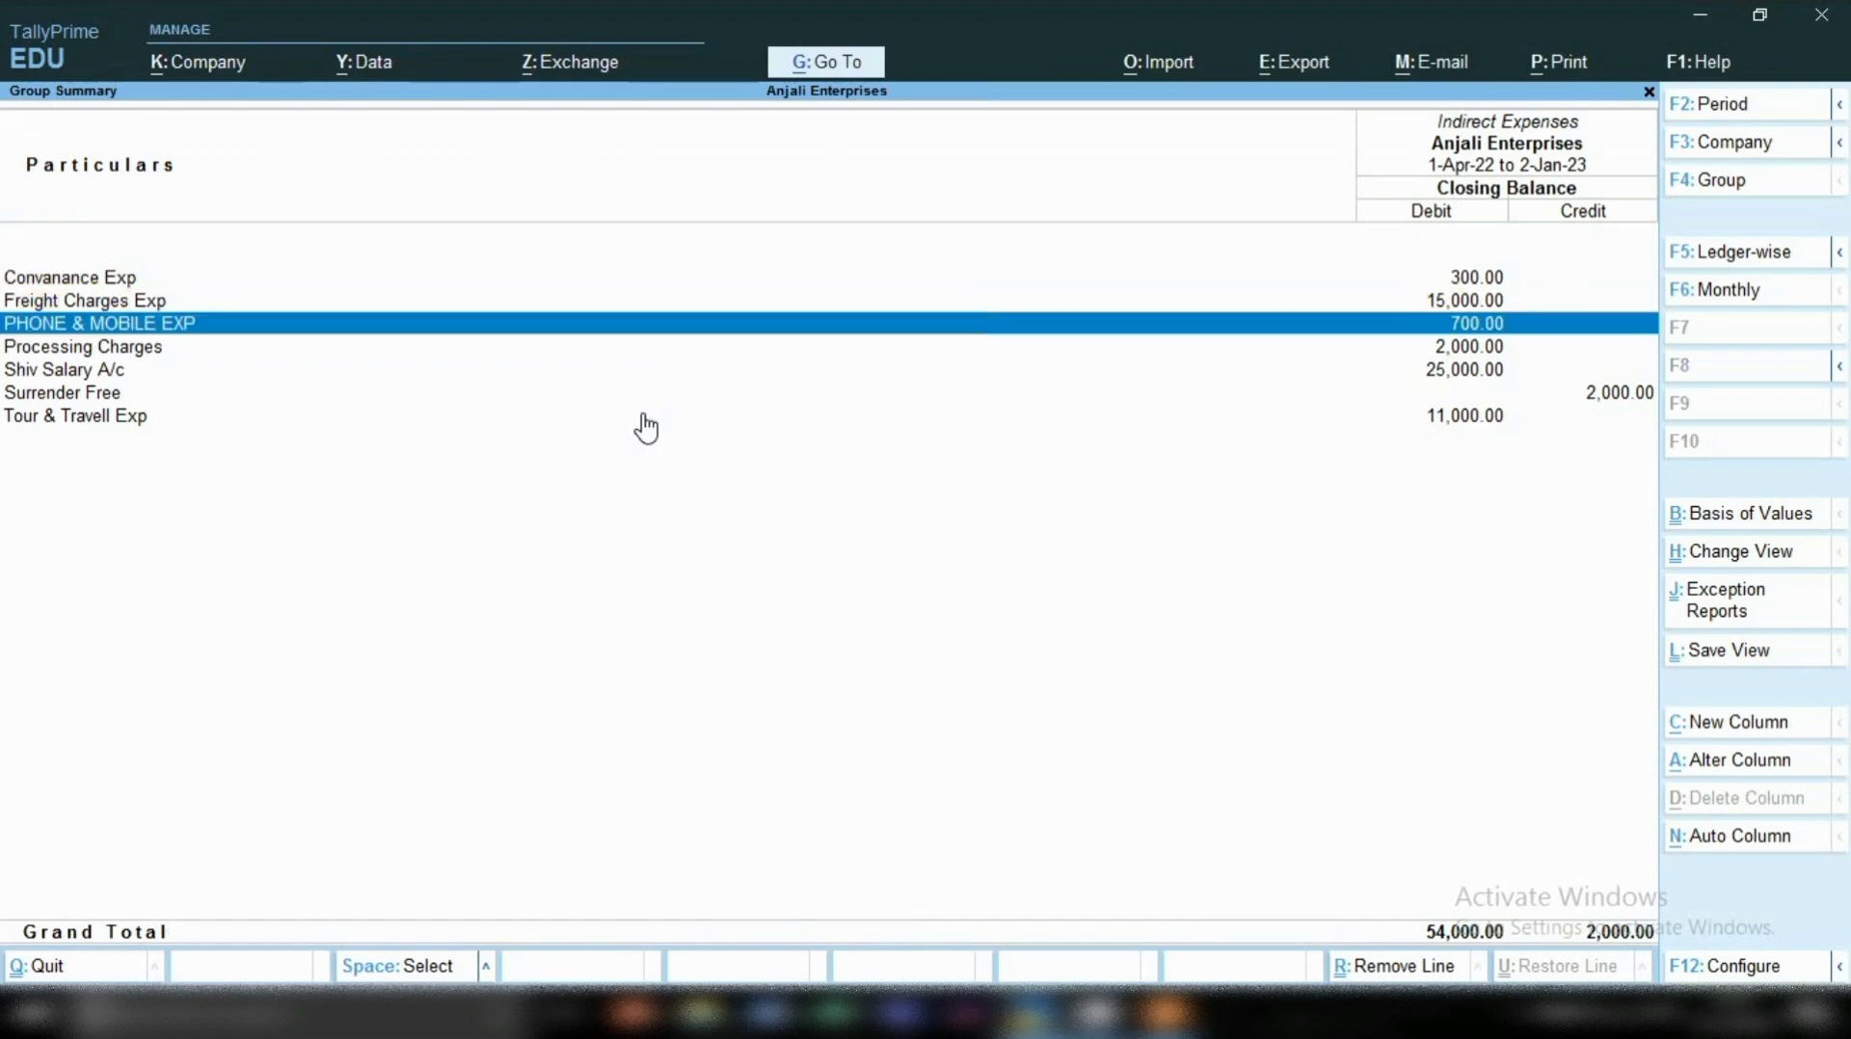